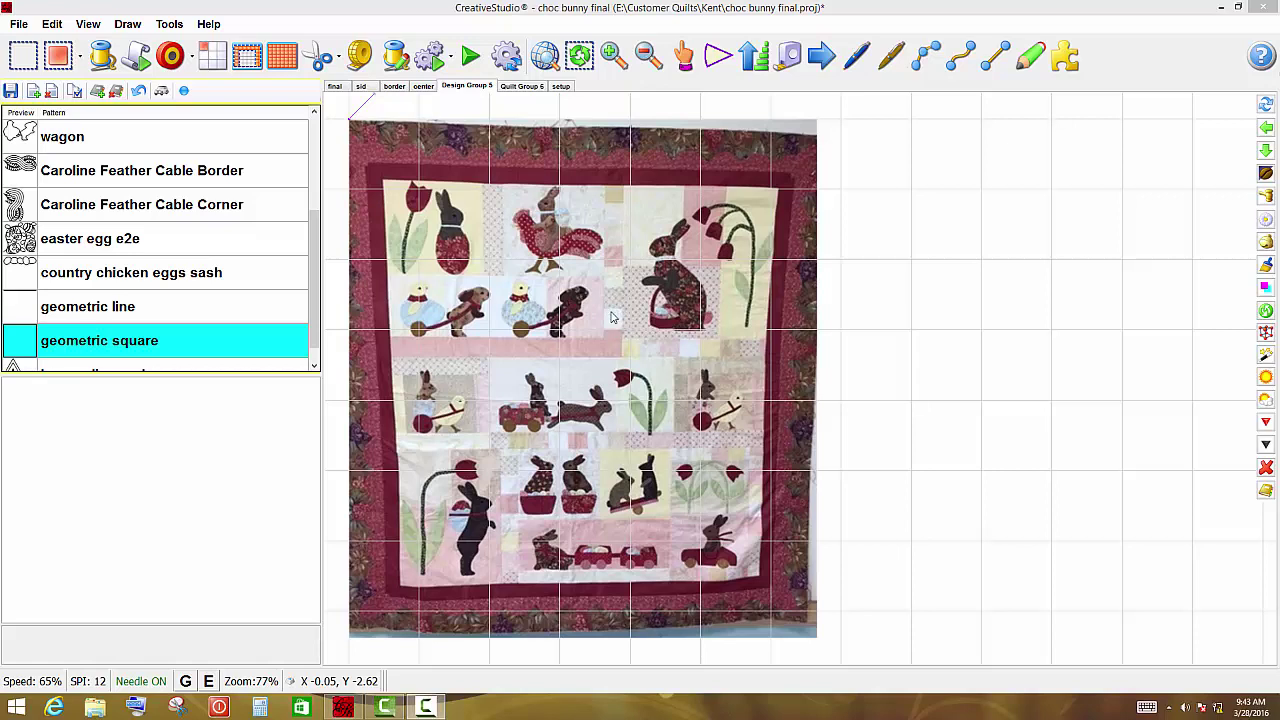
Step: Examine the diamond layout on the setup page, the quilt photo in Design Group 5 and the existing diamond on the final page
{"action": "left_click", "coordinate": [561, 87]}
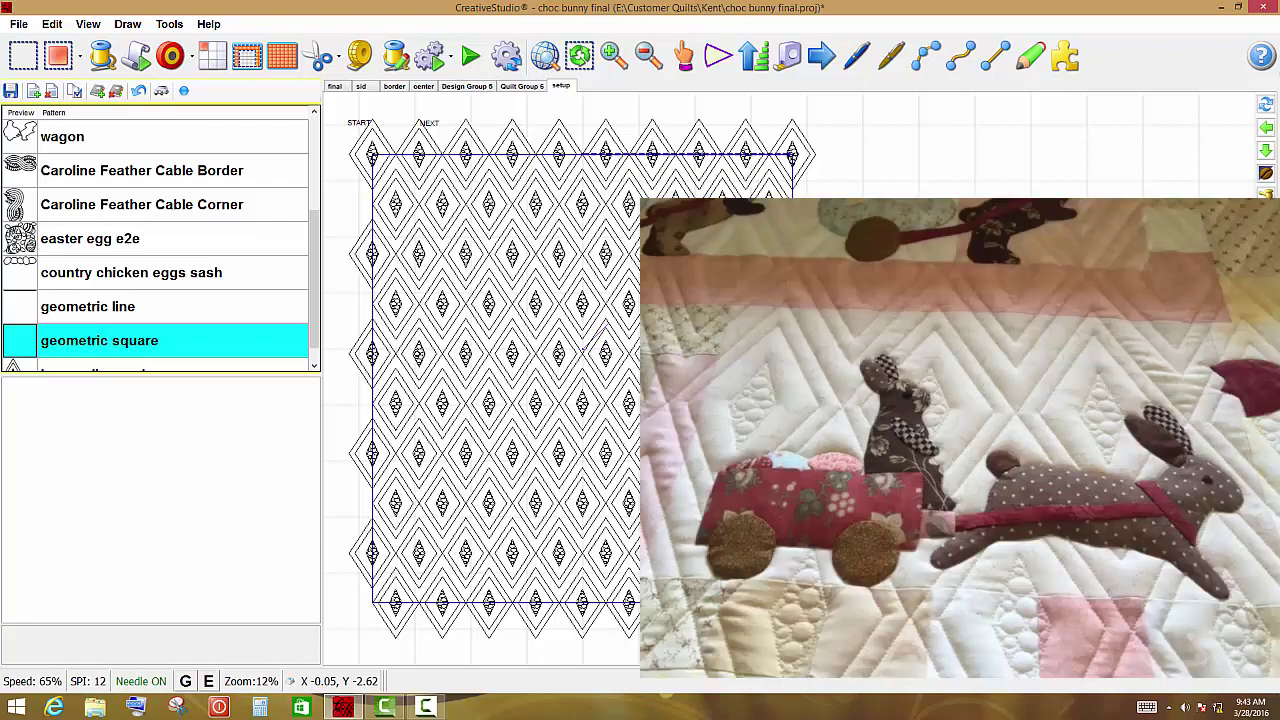
{"action": "left_click", "coordinate": [477, 88]}
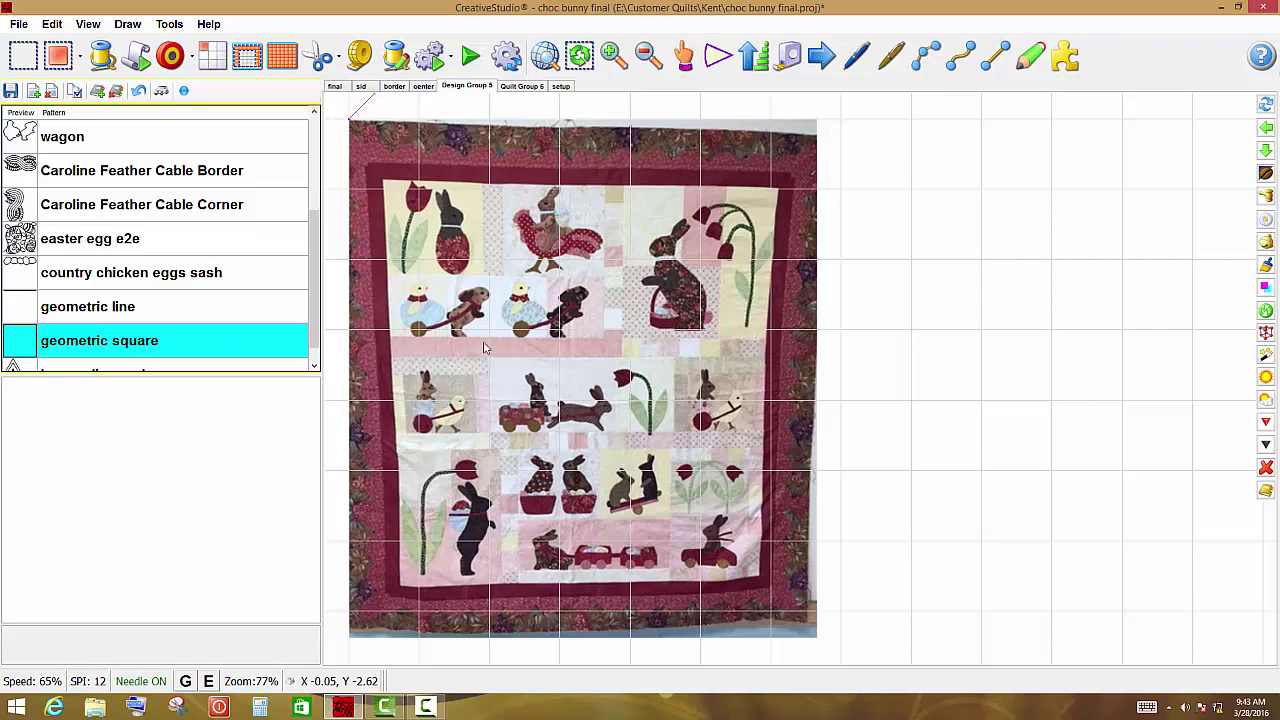
{"action": "left_click", "coordinate": [335, 86]}
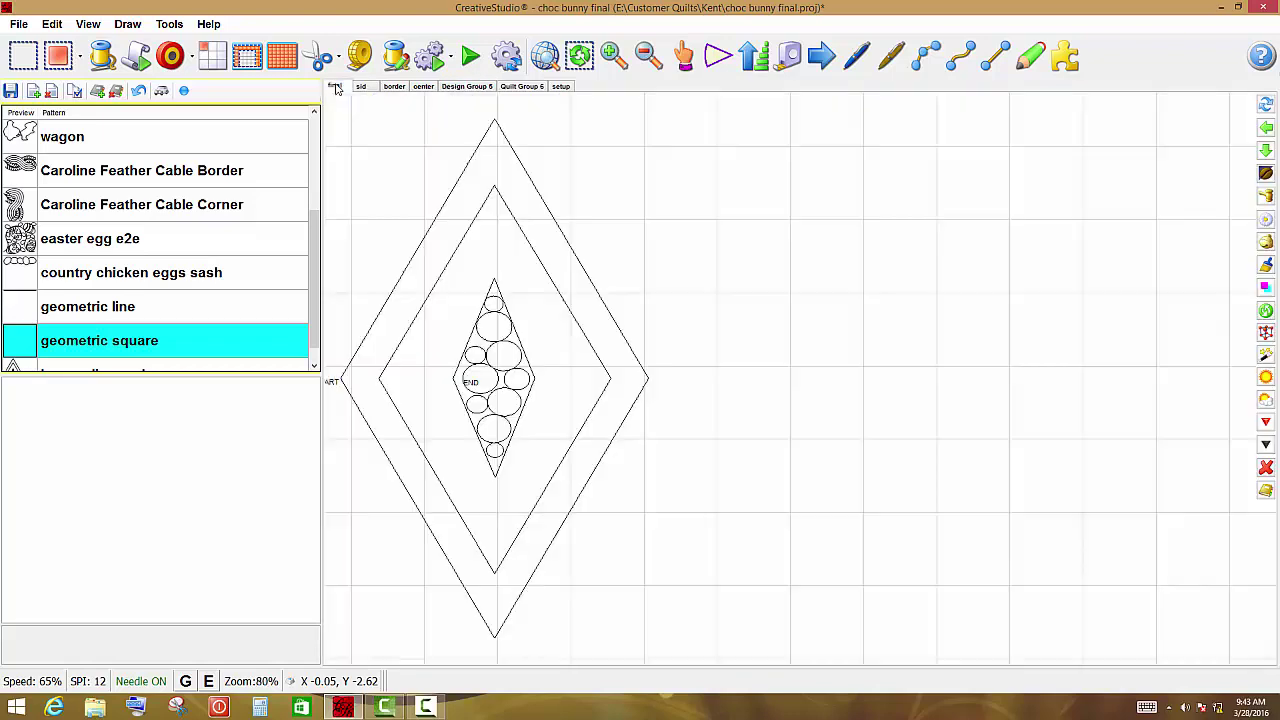
{"action": "scroll", "coordinate": [516, 375], "scroll_direction": "down", "scroll_amount": 4}
{"action": "left_click_drag", "start_coordinate": [520, 377], "coordinate": [672, 376]}
{"action": "scroll", "coordinate": [665, 377], "scroll_direction": "up", "scroll_amount": 1}
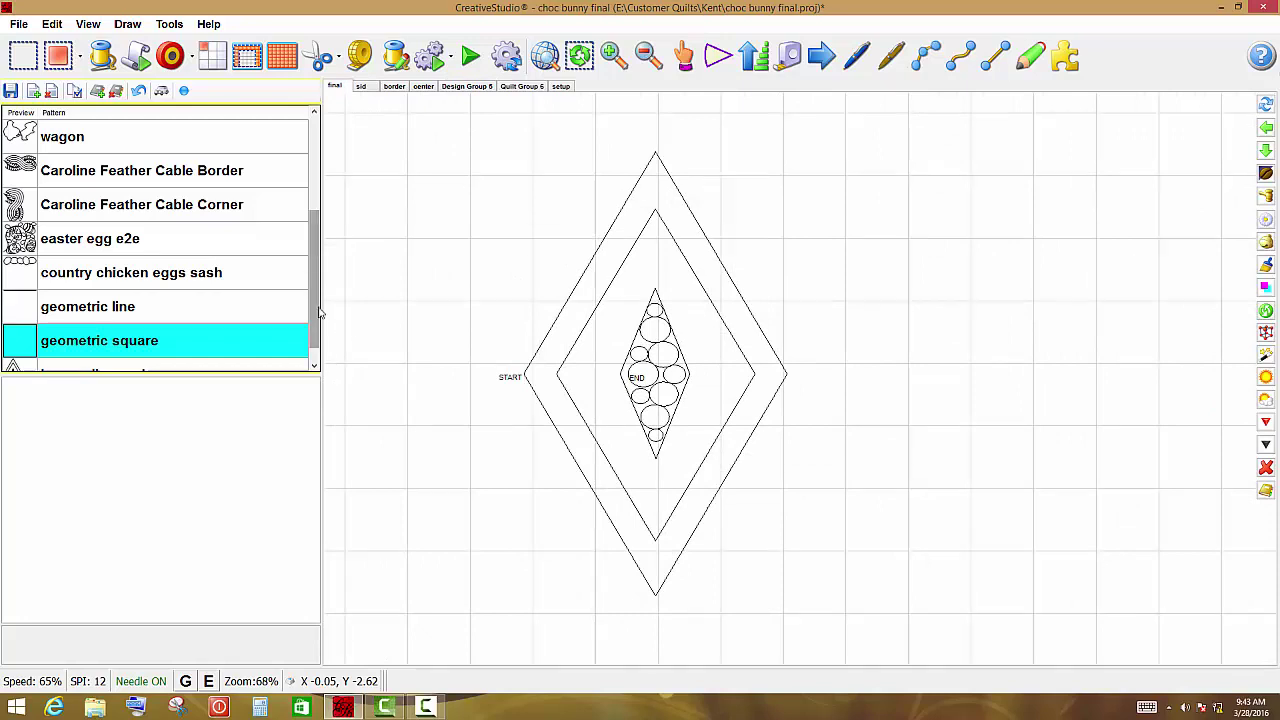
Step: Add the "double diamond with fill p2p" pattern to the final page as a single repeat and move it near the existing diamond
{"action": "left_click_drag", "start_coordinate": [320, 321], "coordinate": [326, 228]}
{"action": "left_click", "coordinate": [200, 136]}
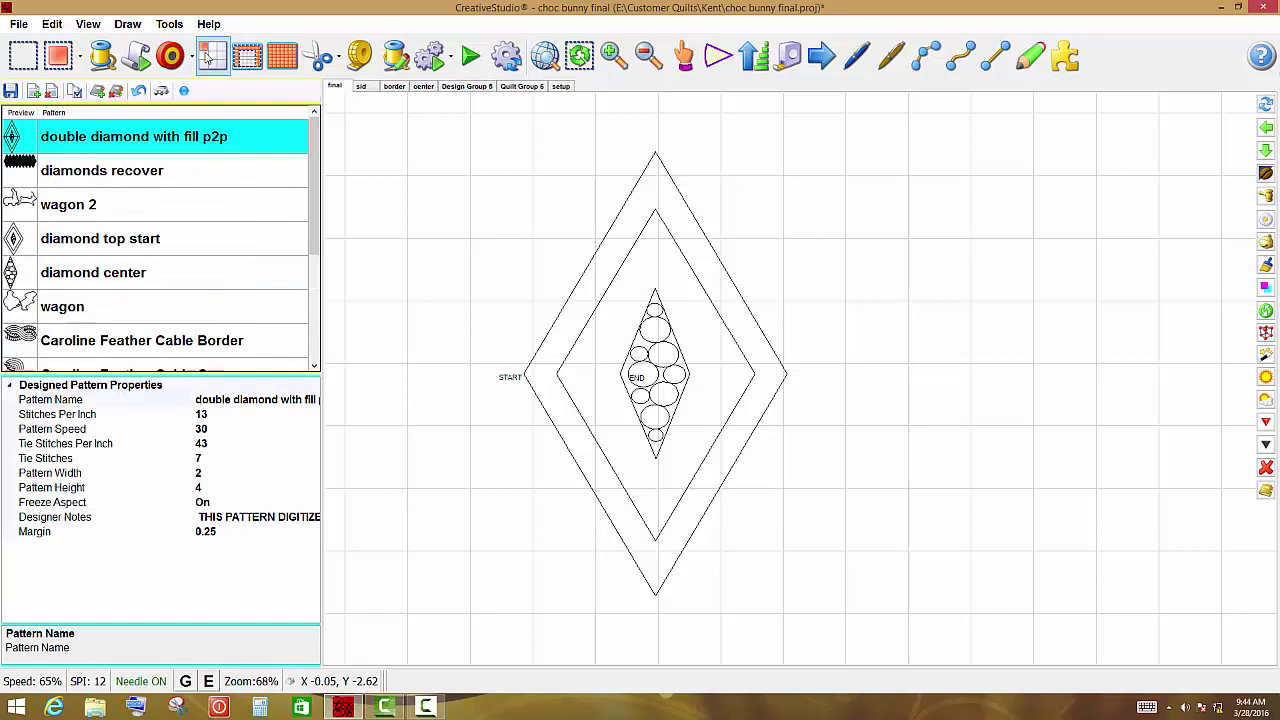
{"action": "left_click", "coordinate": [207, 58]}
{"action": "left_click", "coordinate": [1043, 634]}
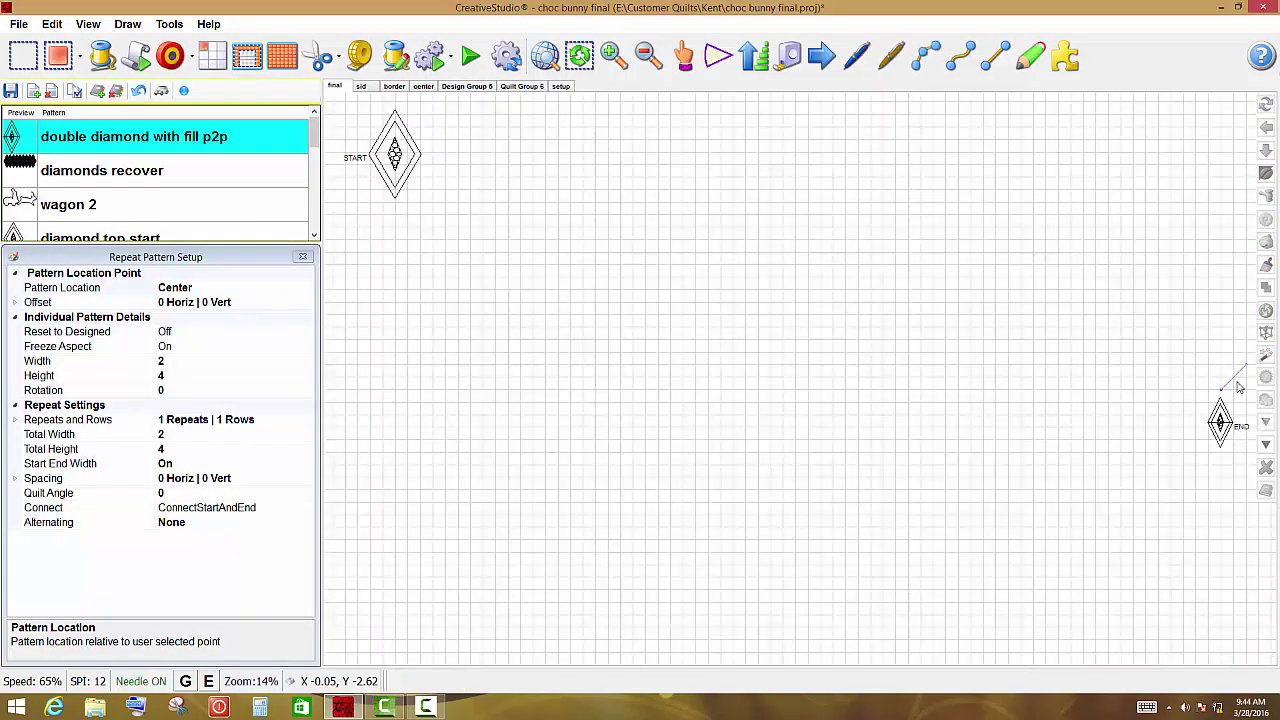
{"action": "left_click_drag", "start_coordinate": [1237, 380], "coordinate": [1189, 467]}
{"action": "left_click_drag", "start_coordinate": [1222, 420], "coordinate": [543, 209]}
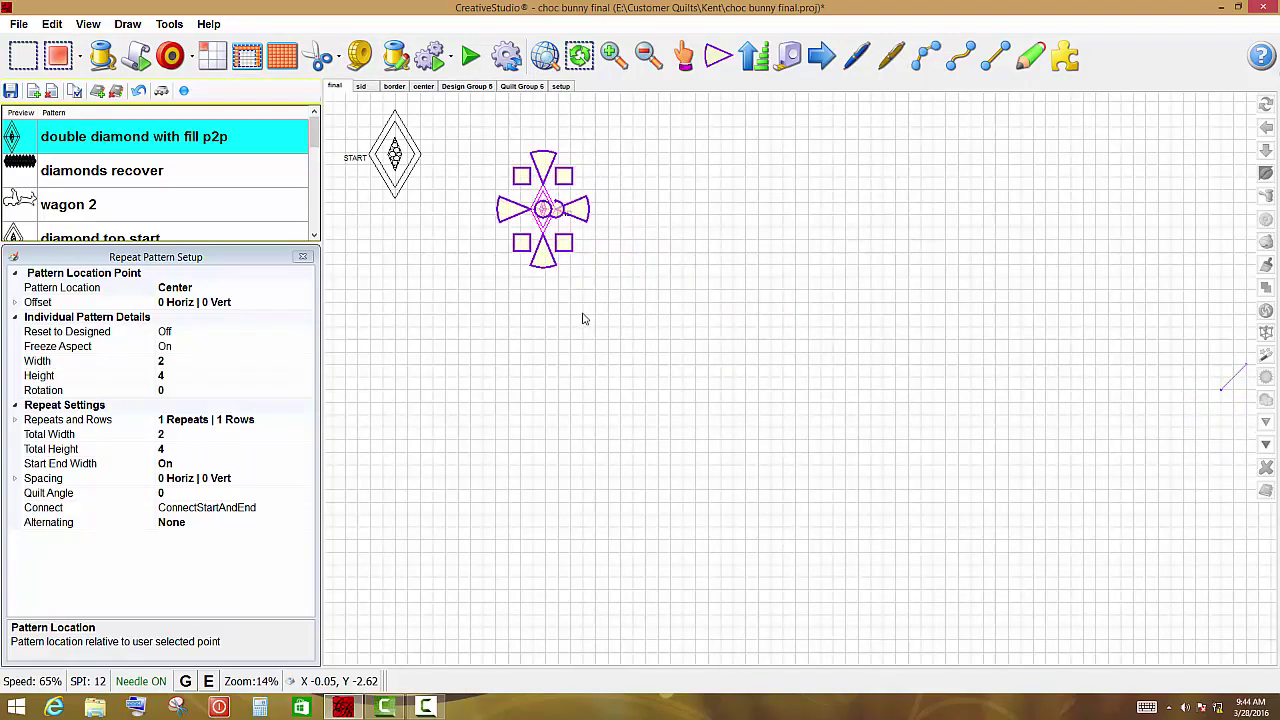
{"action": "left_click", "coordinate": [302, 256]}
Step: Delete the old, larger diamond and fit the view to the newly placed double diamond
{"action": "scroll", "coordinate": [460, 230], "scroll_direction": "down", "scroll_amount": 1}
{"action": "left_click_drag", "start_coordinate": [470, 290], "coordinate": [546, 440]}
{"action": "scroll", "coordinate": [570, 405], "scroll_direction": "up", "scroll_amount": 4}
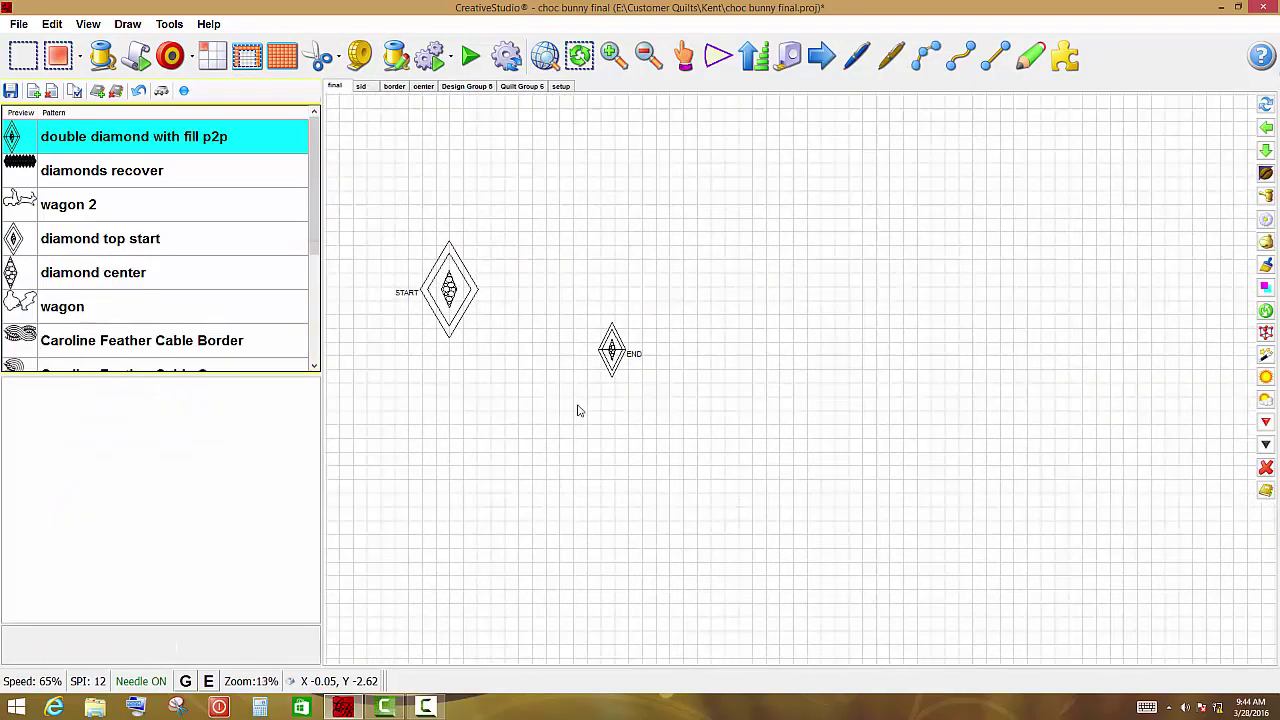
{"action": "scroll", "coordinate": [517, 366], "scroll_direction": "up", "scroll_amount": 3}
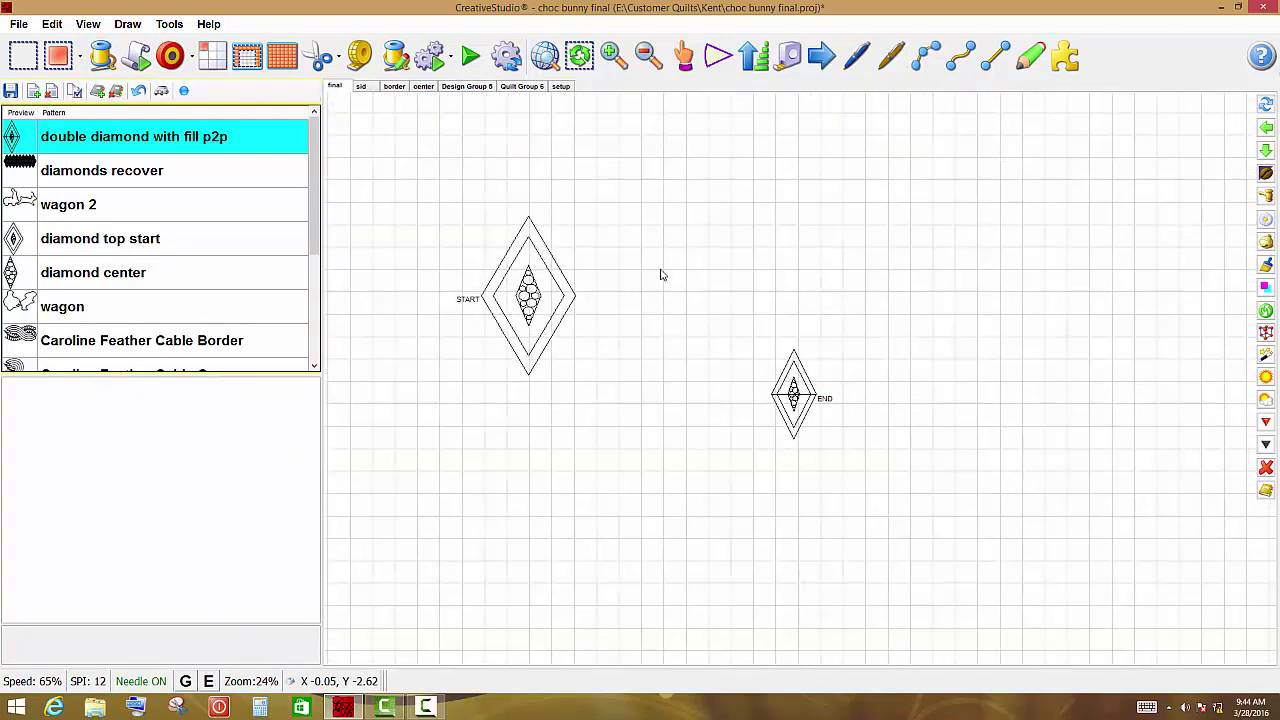
{"action": "left_click_drag", "start_coordinate": [491, 339], "coordinate": [483, 348]}
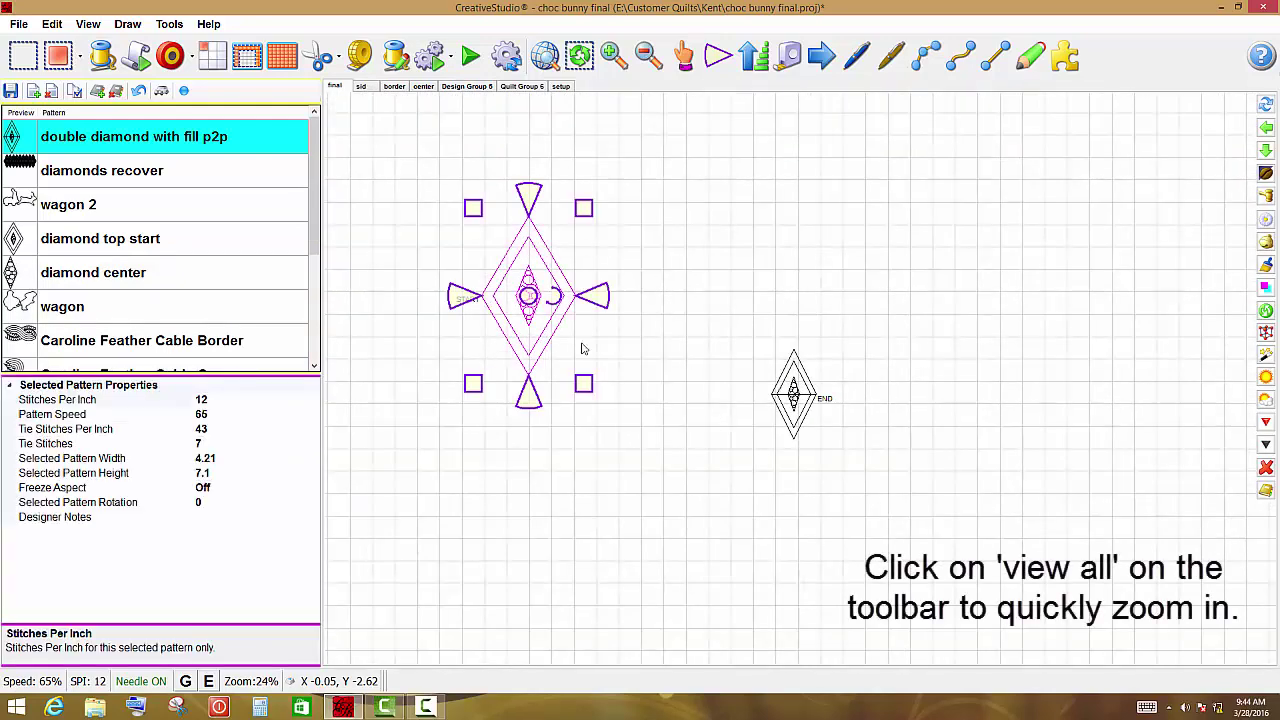
{"action": "key", "text": "Delete"}
{"action": "left_click", "coordinate": [545, 56]}
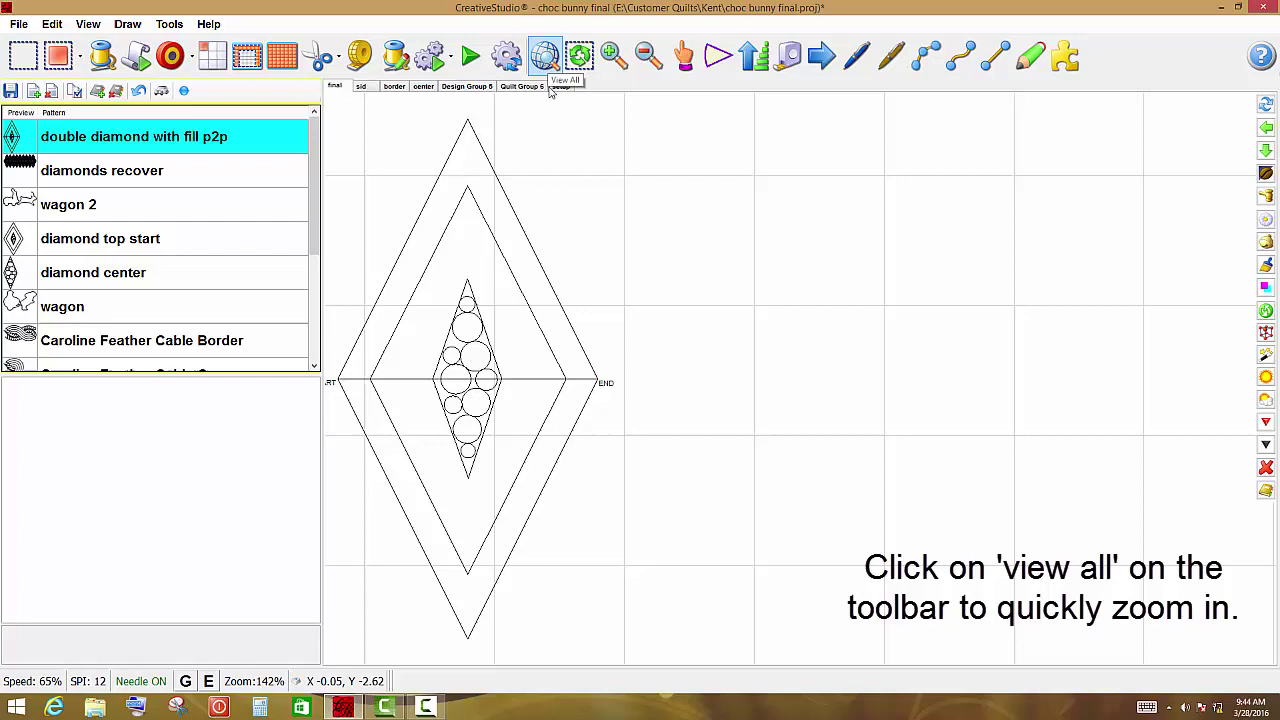
{"action": "left_click_drag", "start_coordinate": [668, 339], "coordinate": [740, 348]}
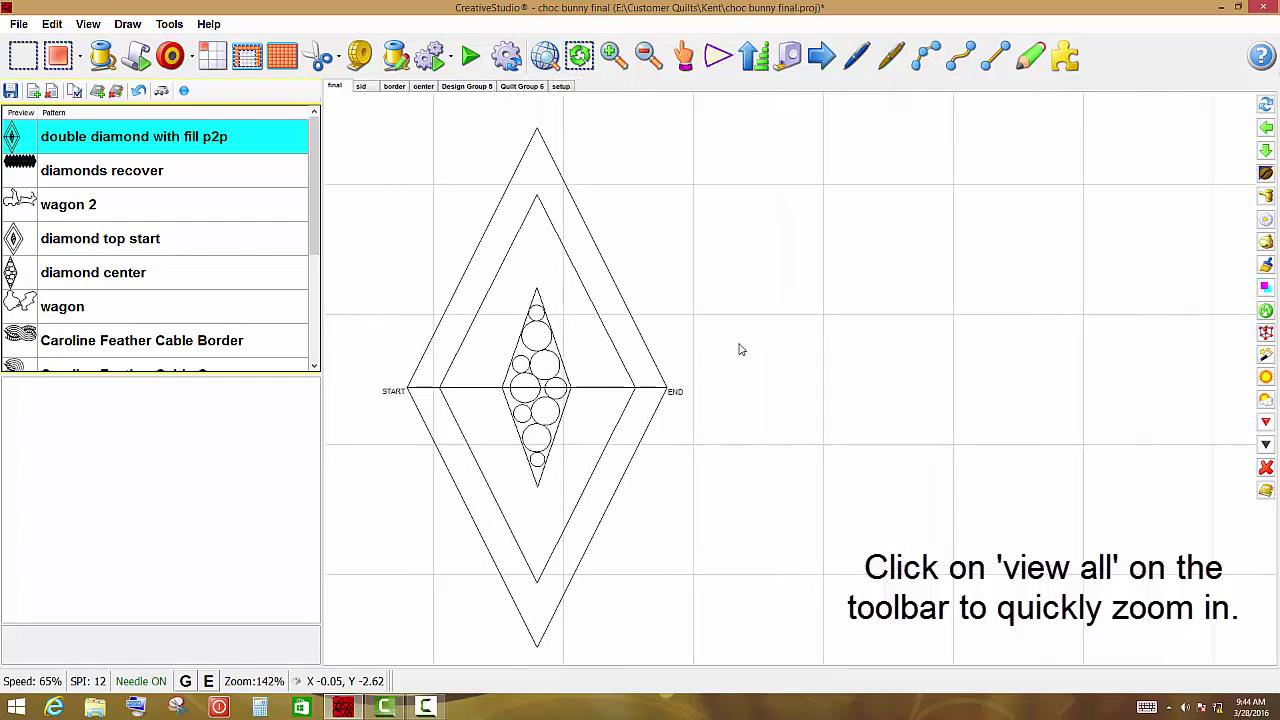
Step: Set the double diamond pattern's width to 4 with its aspect frozen
{"action": "scroll", "coordinate": [741, 348], "scroll_direction": "down", "scroll_amount": 1}
{"action": "scroll", "coordinate": [741, 348], "scroll_direction": "down", "scroll_amount": 1}
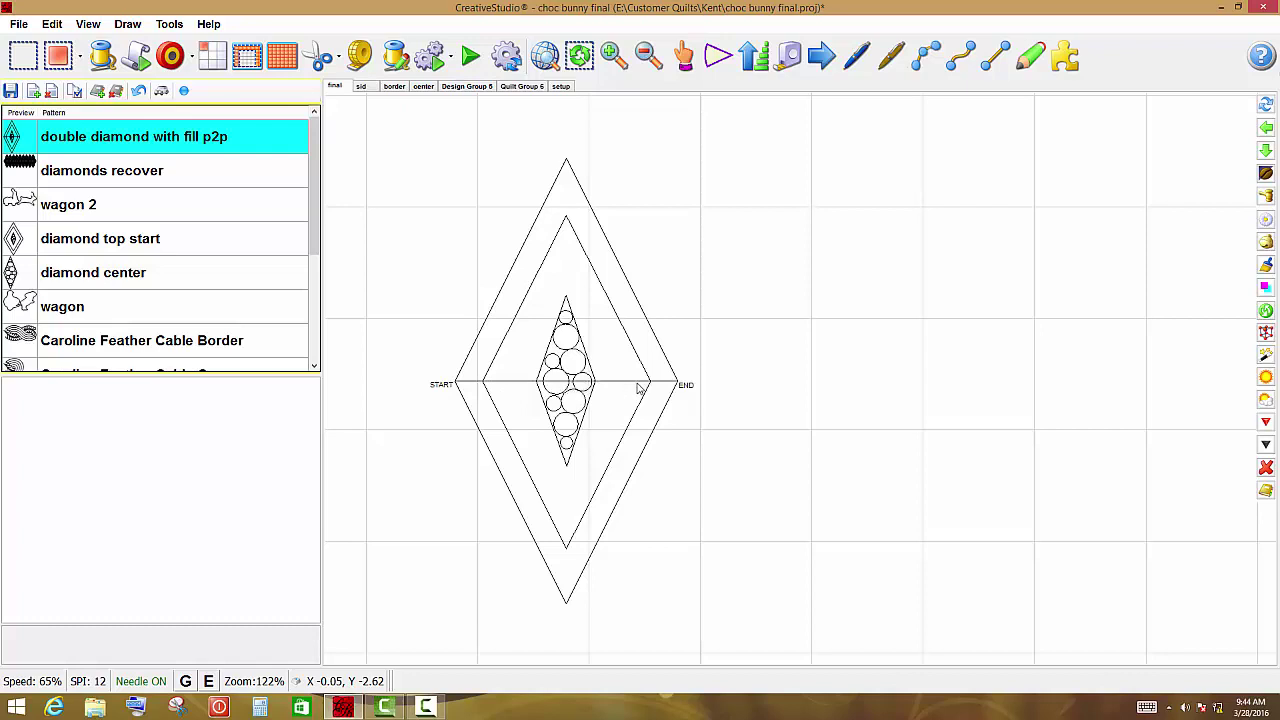
{"action": "left_click", "coordinate": [598, 405]}
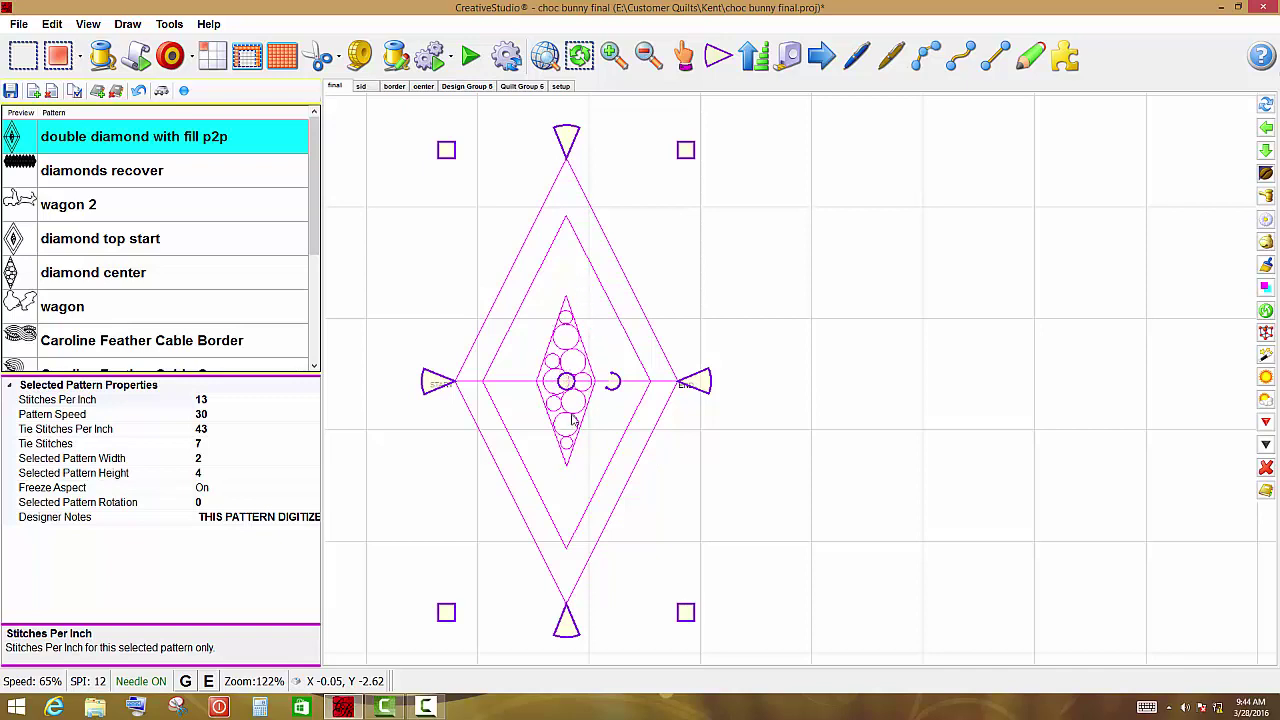
{"action": "left_click", "coordinate": [205, 459]}
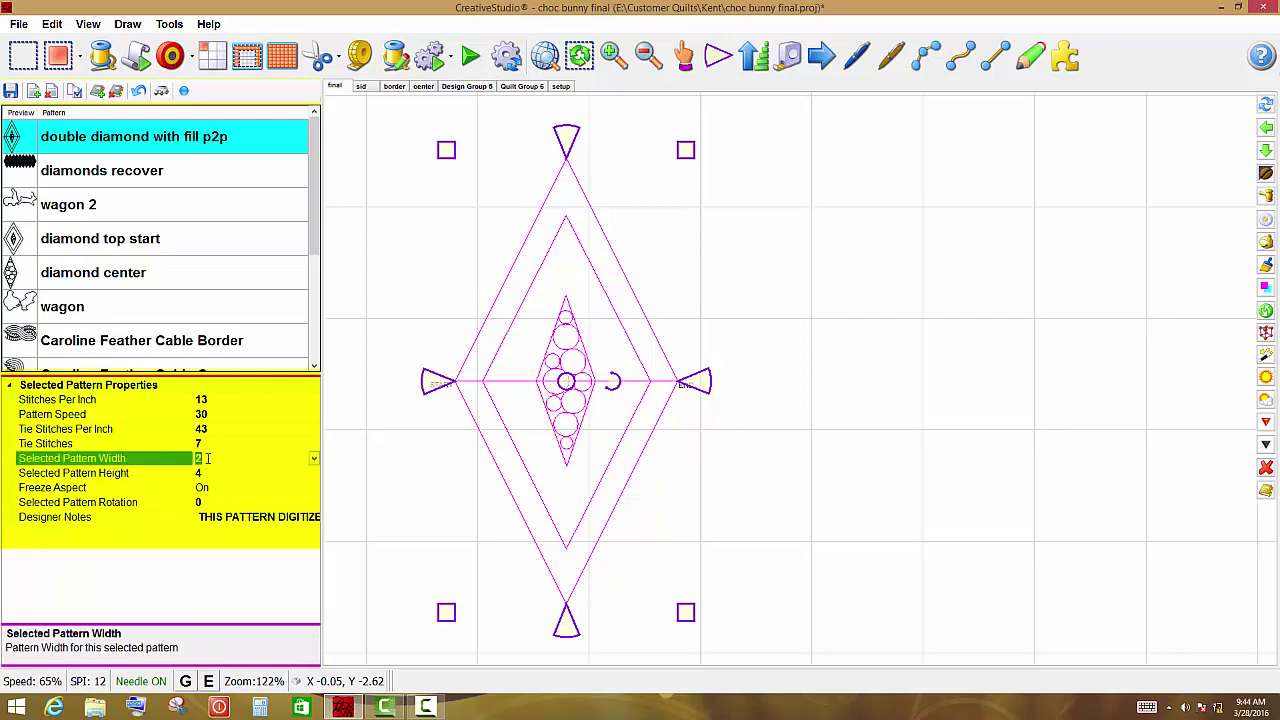
{"action": "key", "text": "Return"}
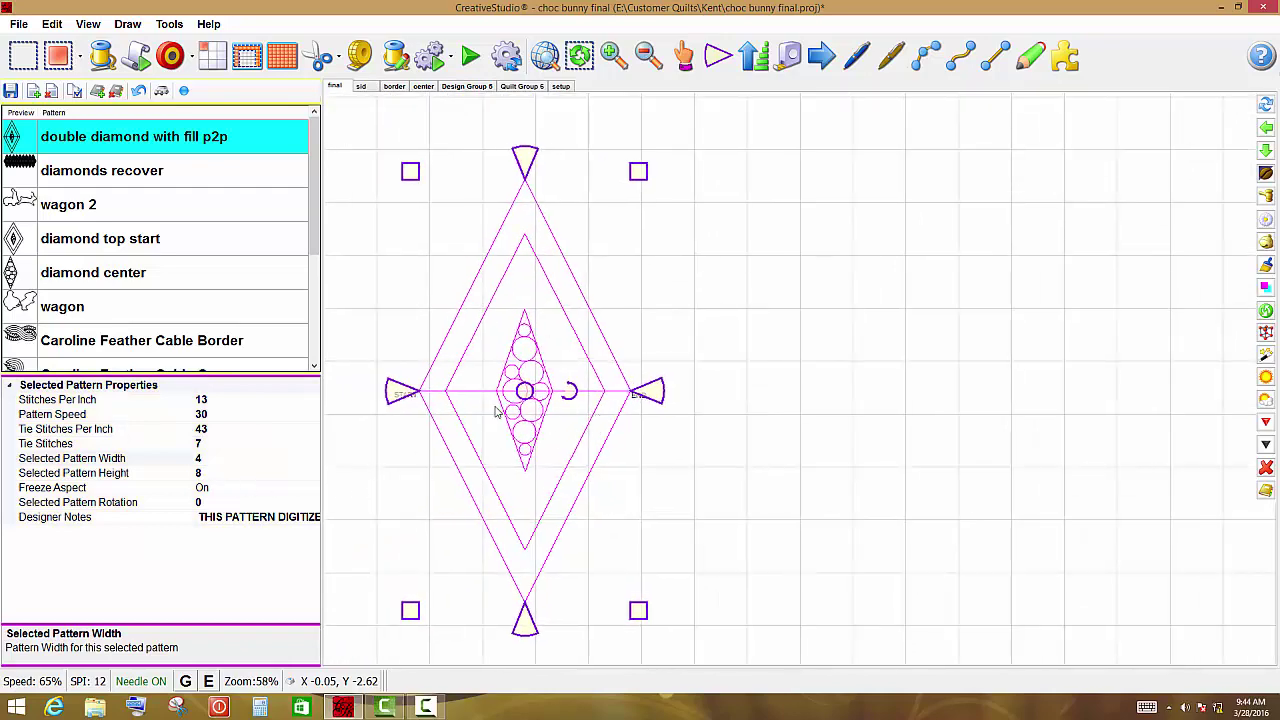
Step: Shorten the double diamond to a height of about 7.17 and align its corners and centre with the grid lines
{"action": "left_click_drag", "start_coordinate": [524, 625], "coordinate": [525, 578]}
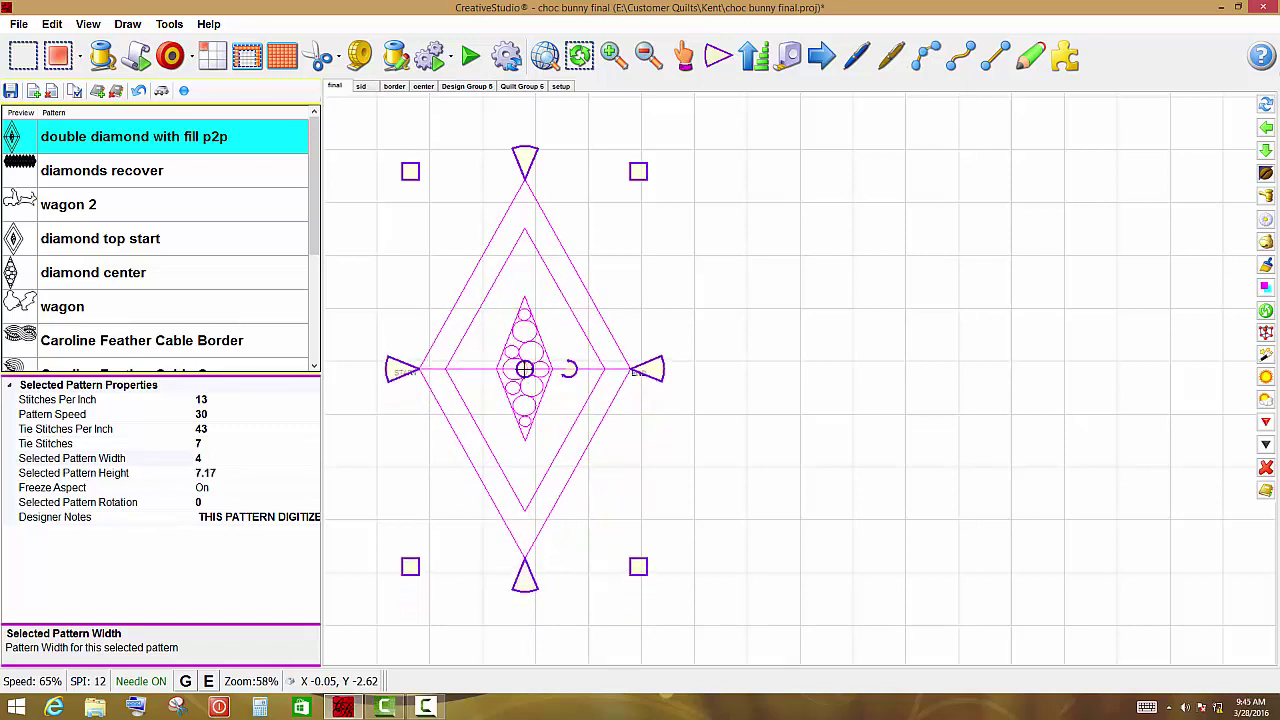
{"action": "left_click_drag", "start_coordinate": [525, 369], "coordinate": [535, 361]}
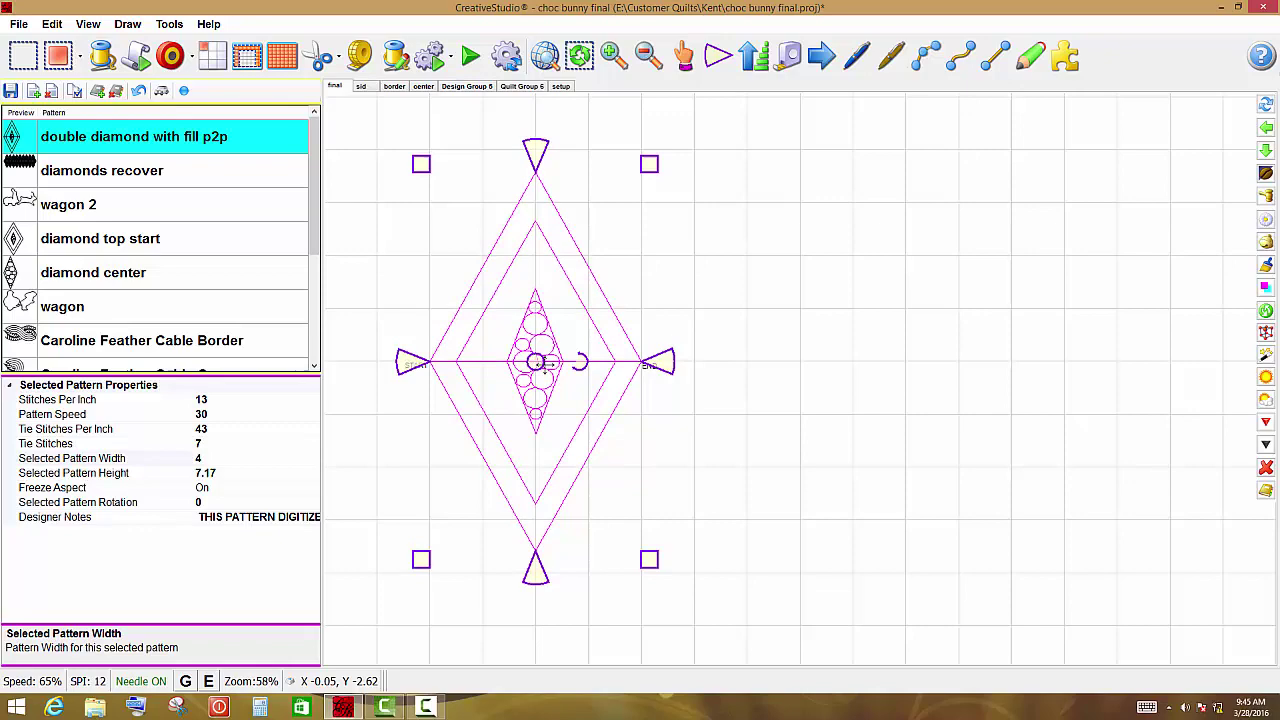
{"action": "left_click", "coordinate": [842, 384]}
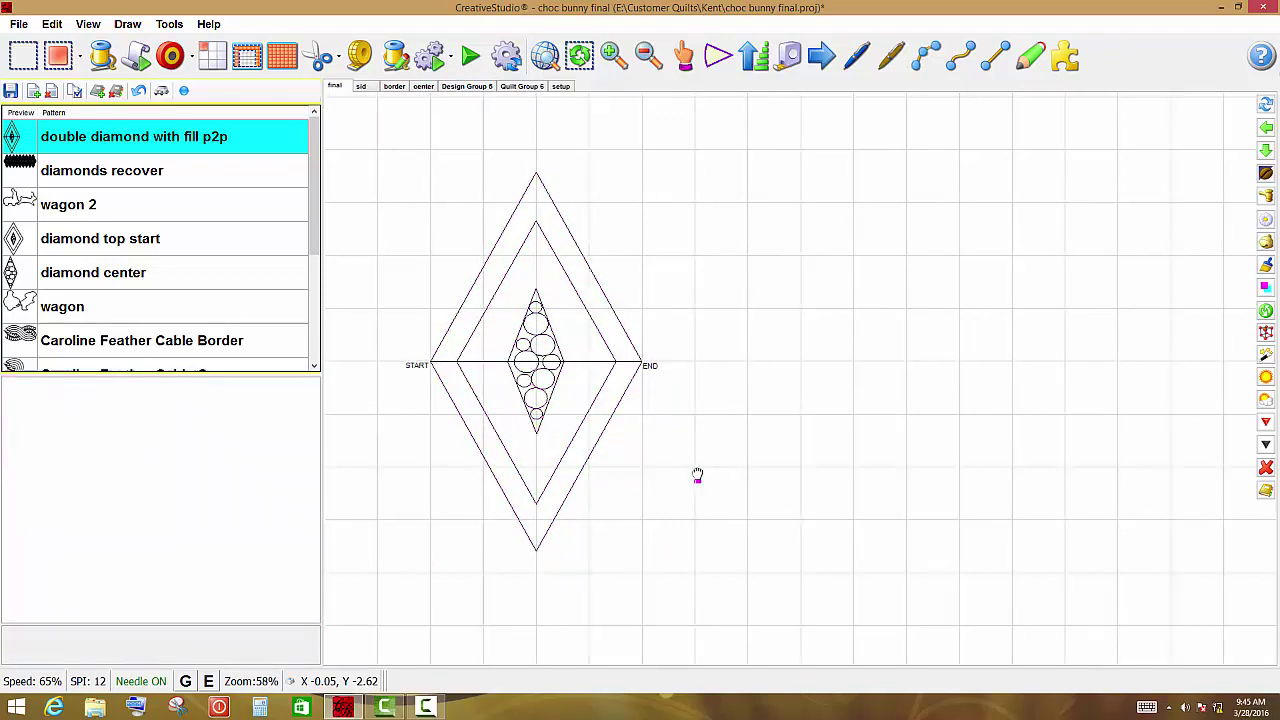
Step: Split the double diamond's stitching line at the left corners of the centre, middle and outer diamonds
{"action": "left_click", "coordinate": [601, 403]}
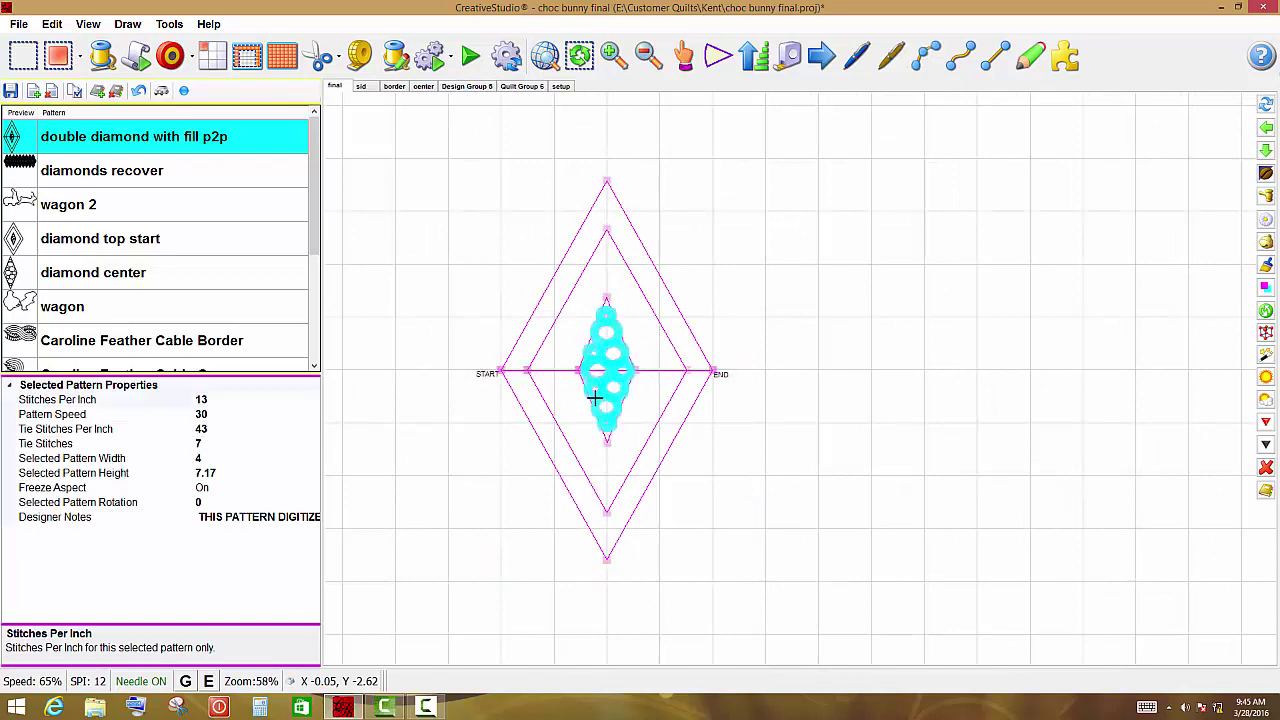
{"action": "scroll", "coordinate": [592, 392], "scroll_direction": "up", "scroll_amount": 5}
{"action": "scroll", "coordinate": [578, 372], "scroll_direction": "up", "scroll_amount": 2}
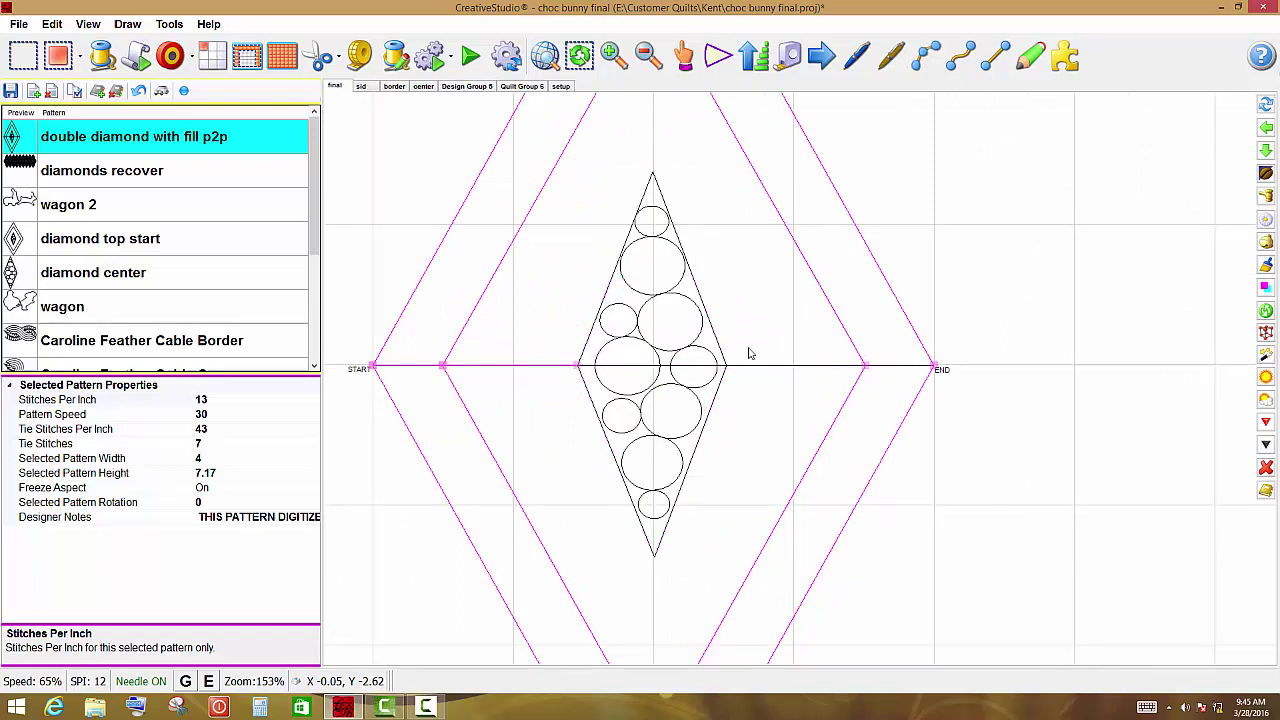
{"action": "left_click", "coordinate": [443, 366]}
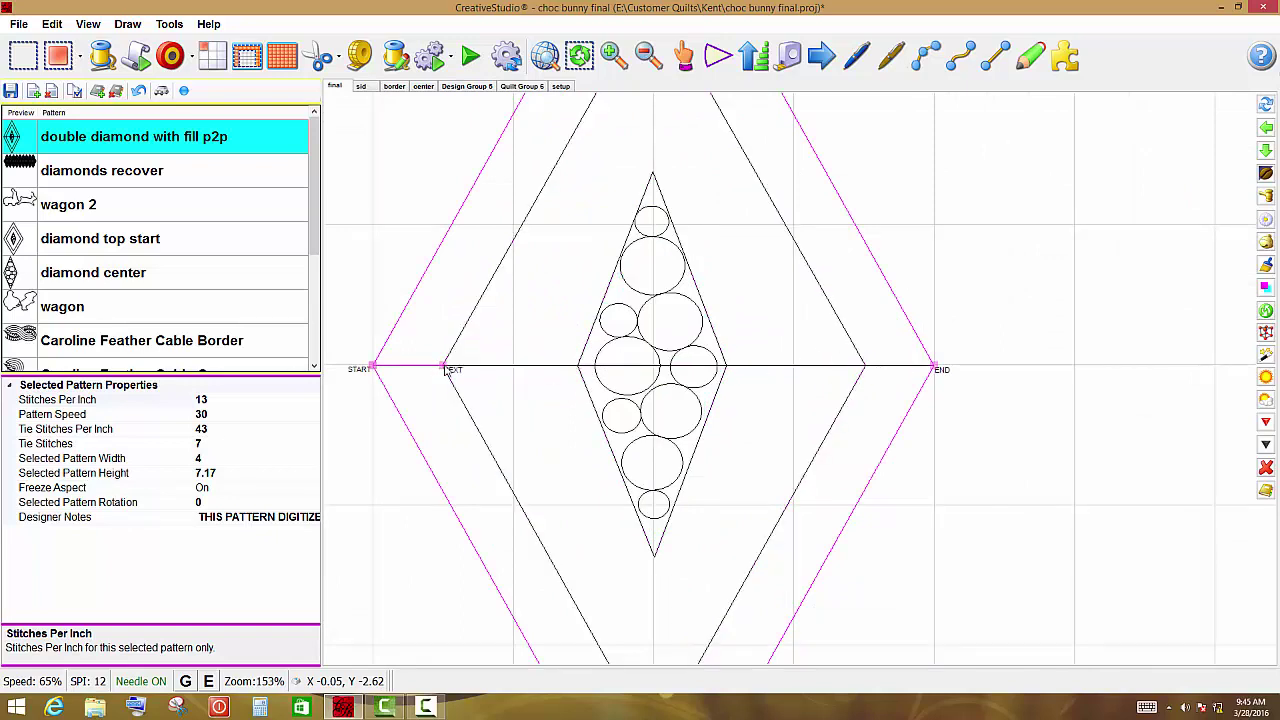
{"action": "left_click", "coordinate": [373, 368]}
Step: Delete the short line connecting the left corners of the outer and middle diamonds
{"action": "scroll", "coordinate": [784, 375], "scroll_direction": "down", "scroll_amount": 1}
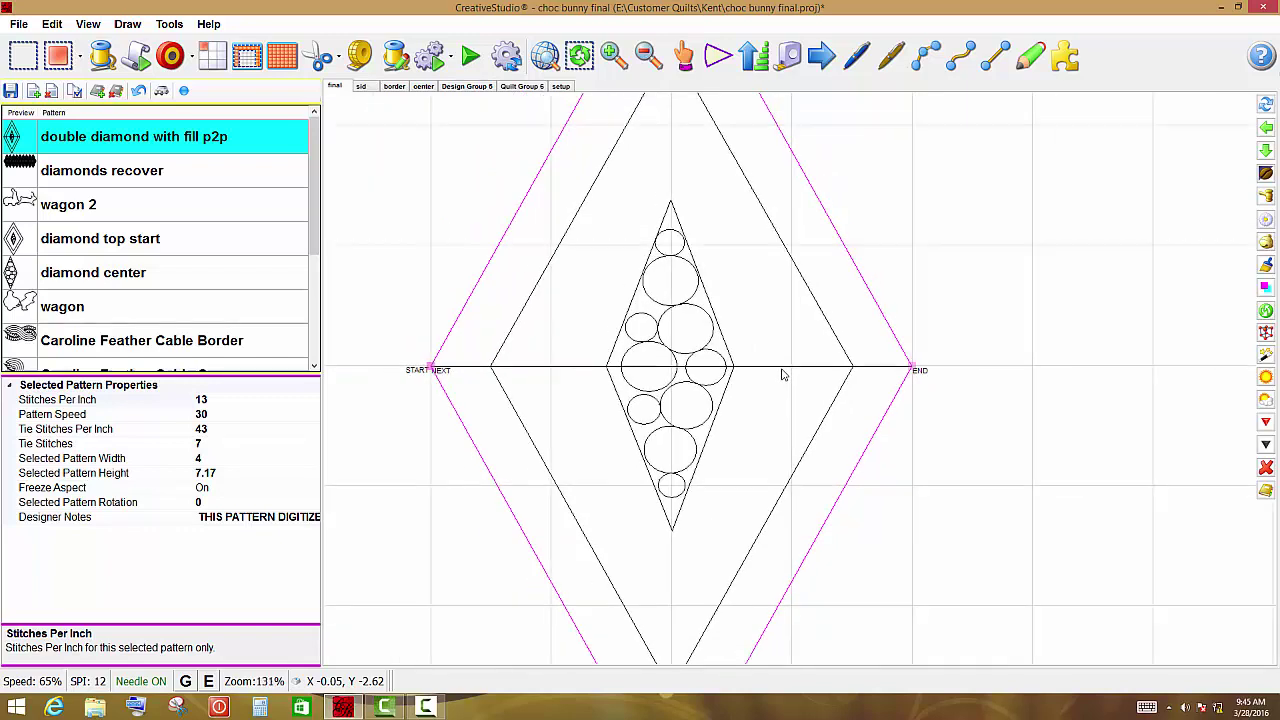
{"action": "key", "text": "Tab"}
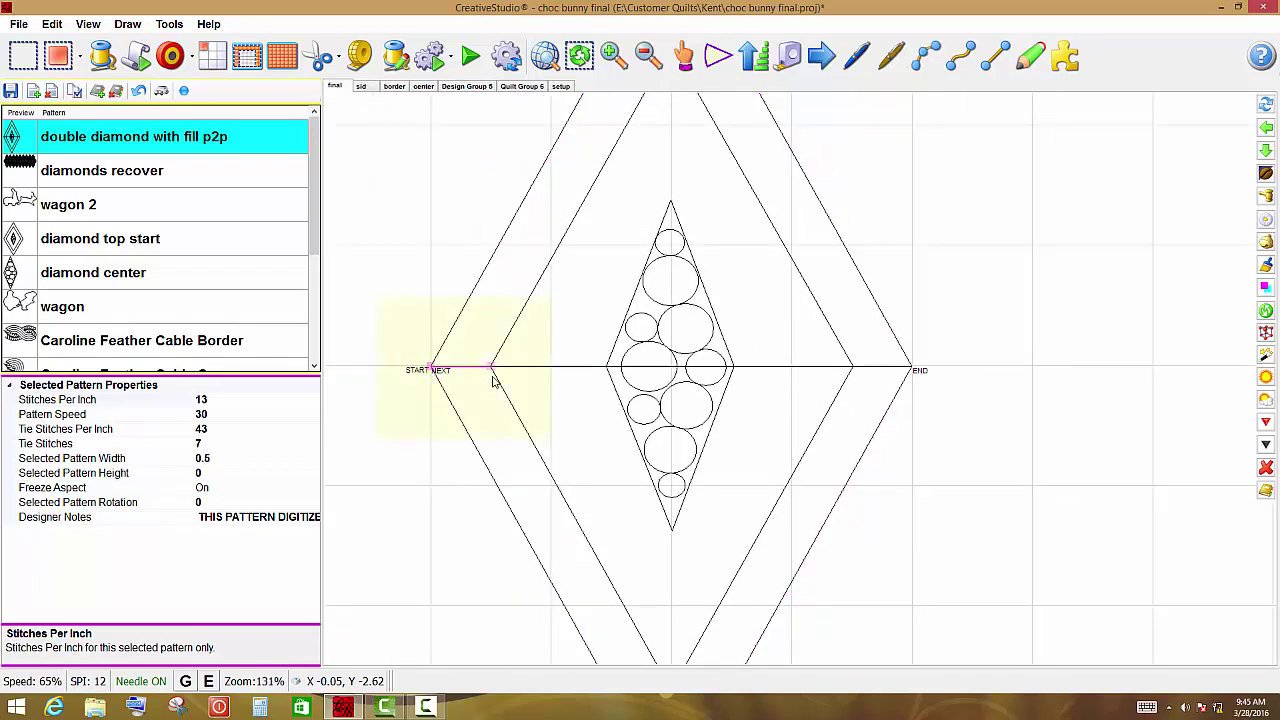
{"action": "key", "text": "Tab"}
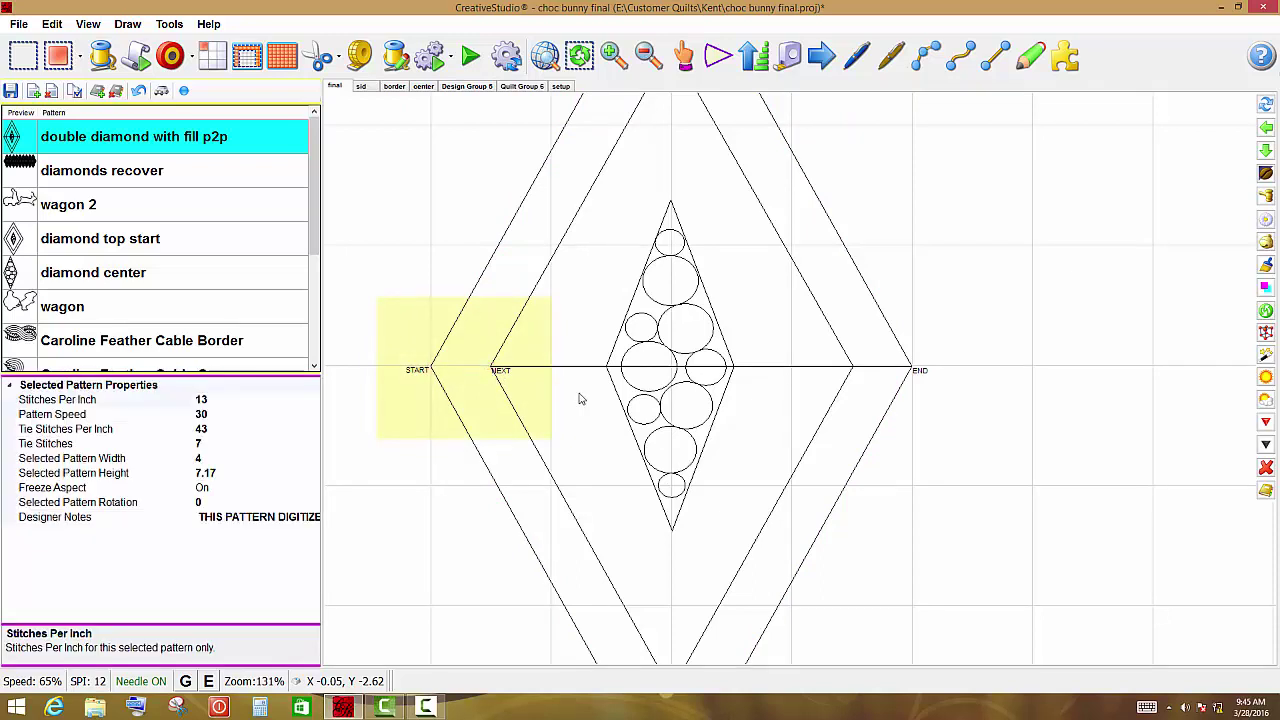
Step: Split the middle diamond at its left corner and delete the line connecting it to the centre diamond
{"action": "key", "text": "Tab"}
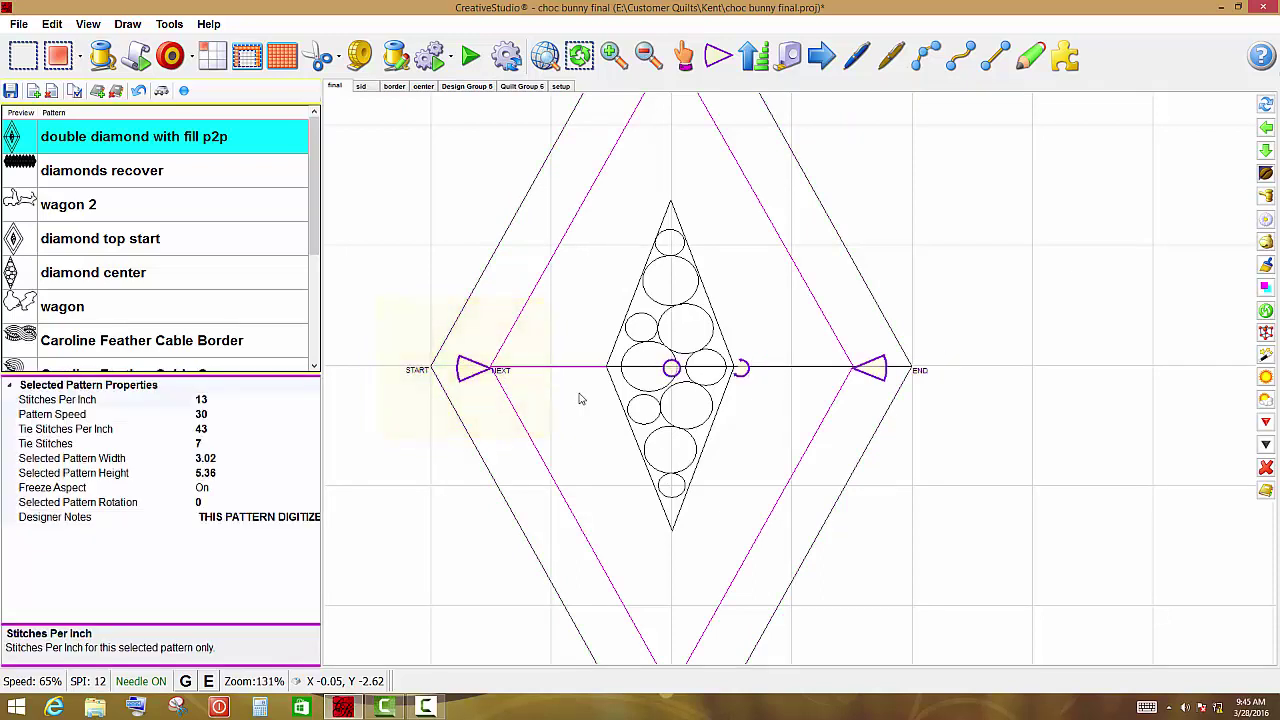
{"action": "scroll", "coordinate": [645, 272], "scroll_direction": "down", "scroll_amount": 2}
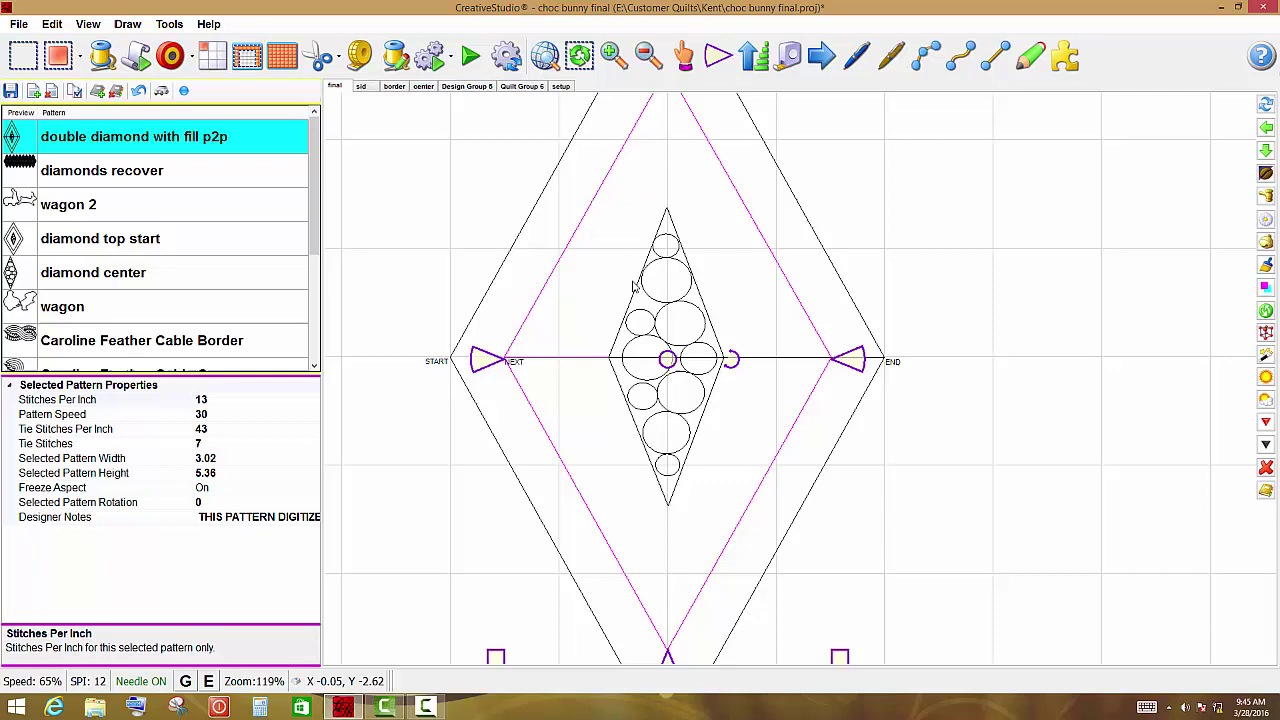
{"action": "left_click", "coordinate": [582, 275]}
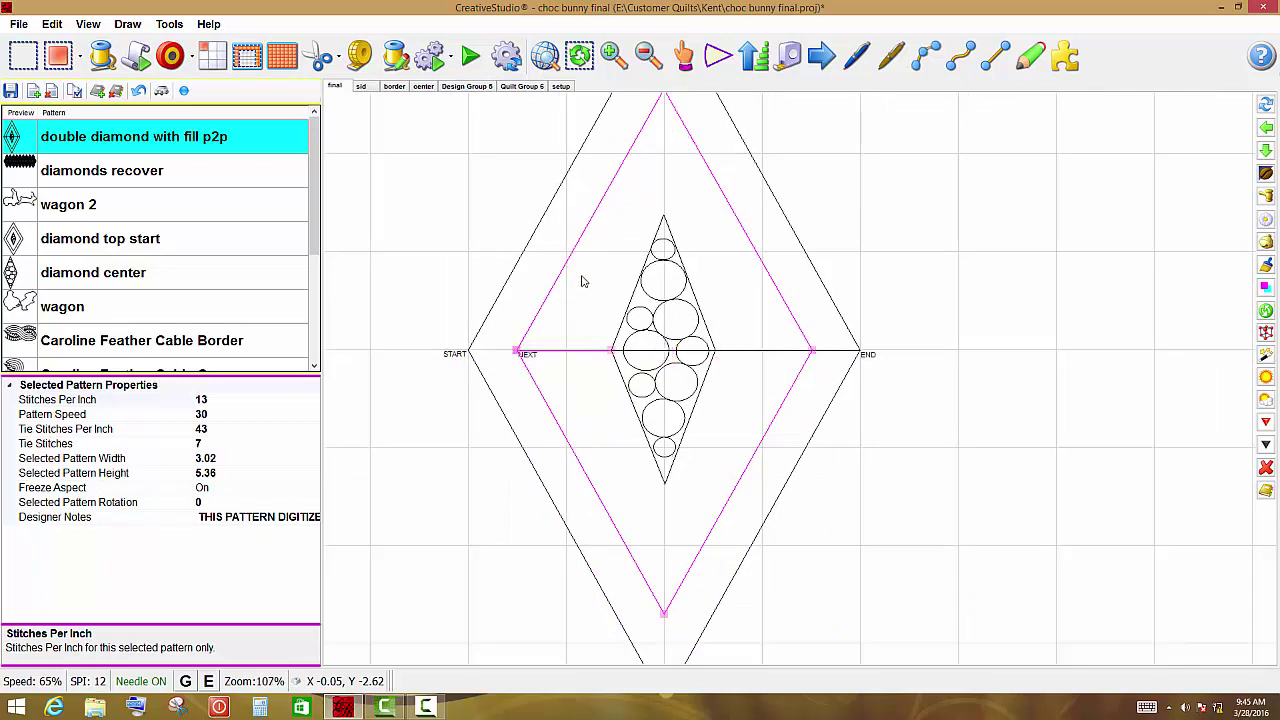
{"action": "left_click", "coordinate": [517, 349]}
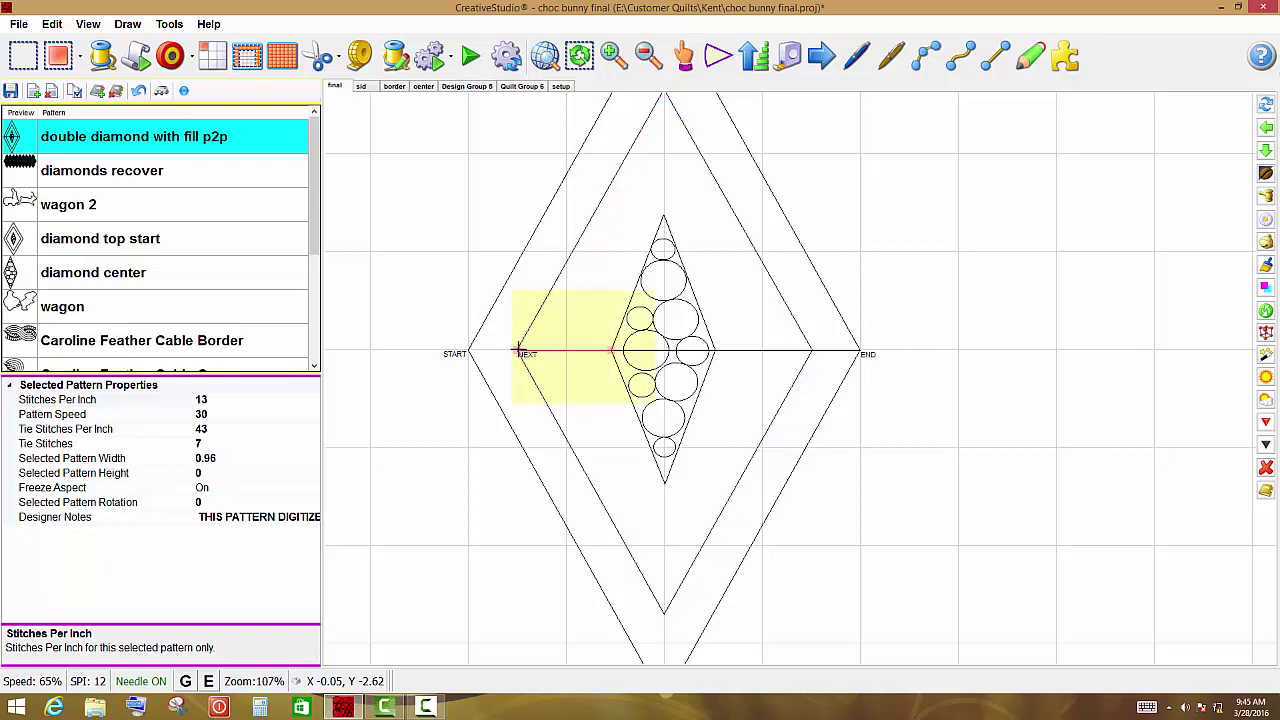
{"action": "key", "text": "Delete"}
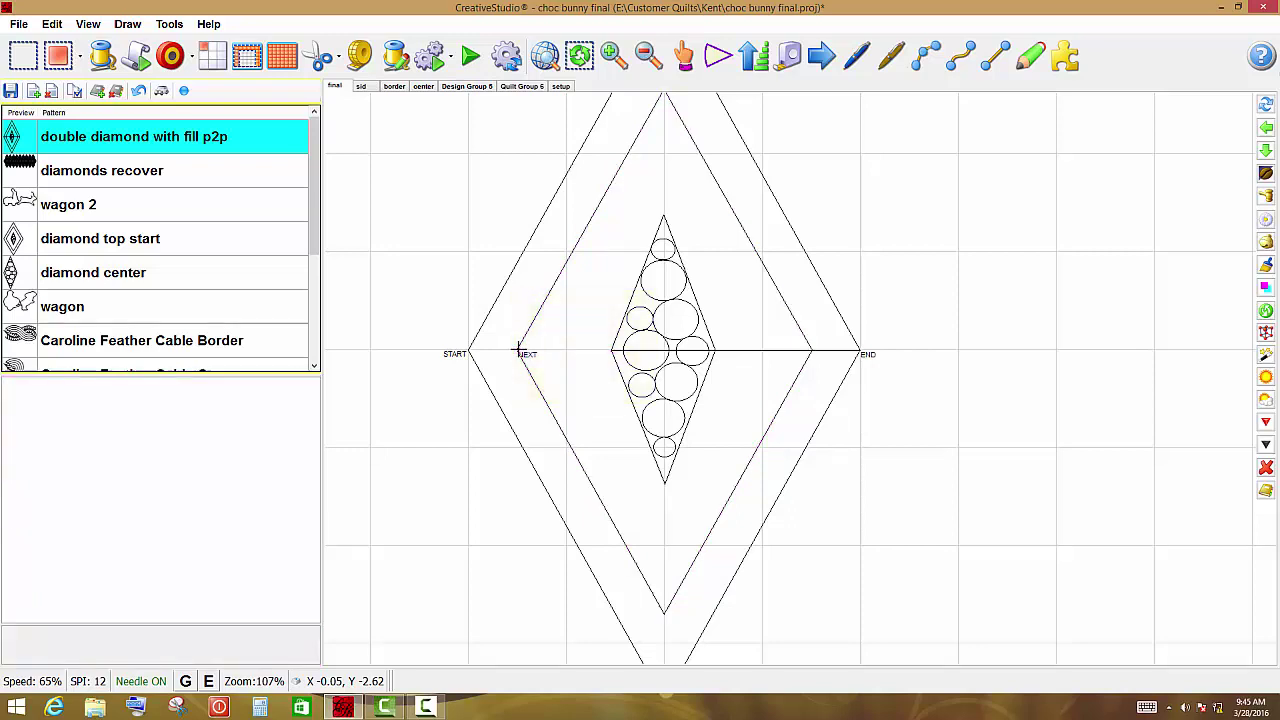
Step: Split the circle-filled centre diamond at its right and left corners into upper outline, lower outline and remaining fill
{"action": "left_click", "coordinate": [517, 349]}
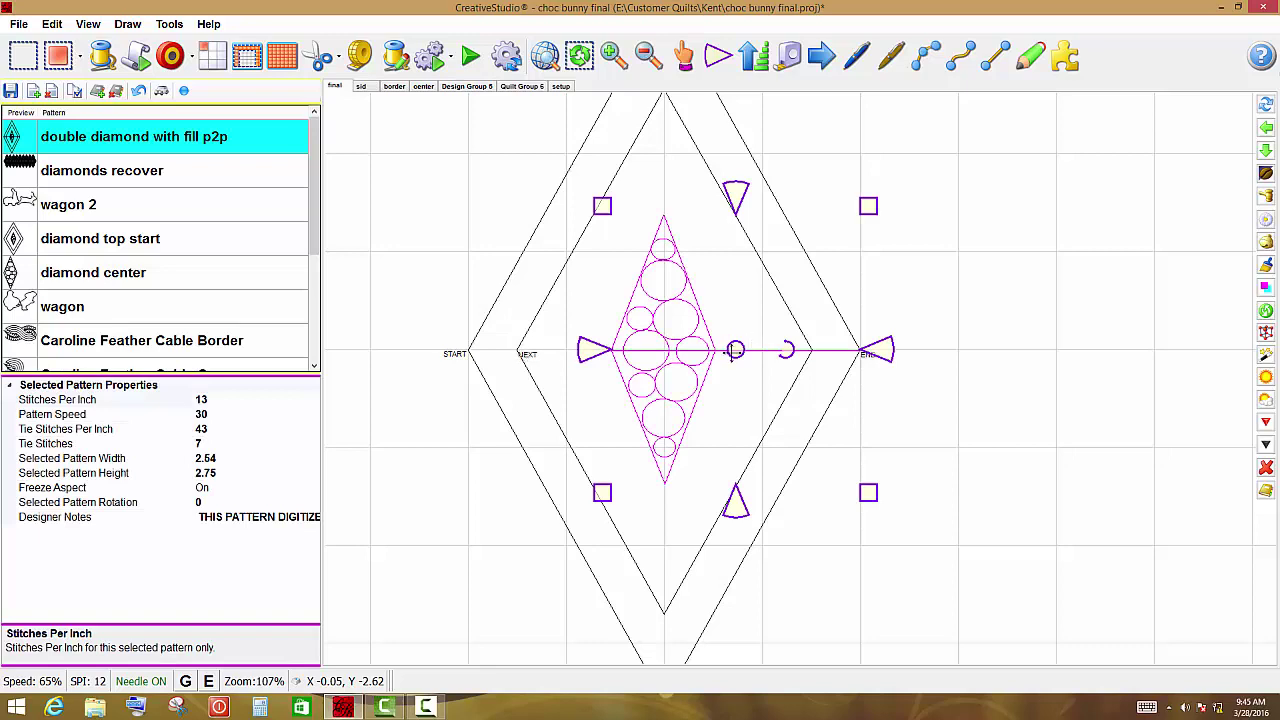
{"action": "double_click", "coordinate": [733, 353]}
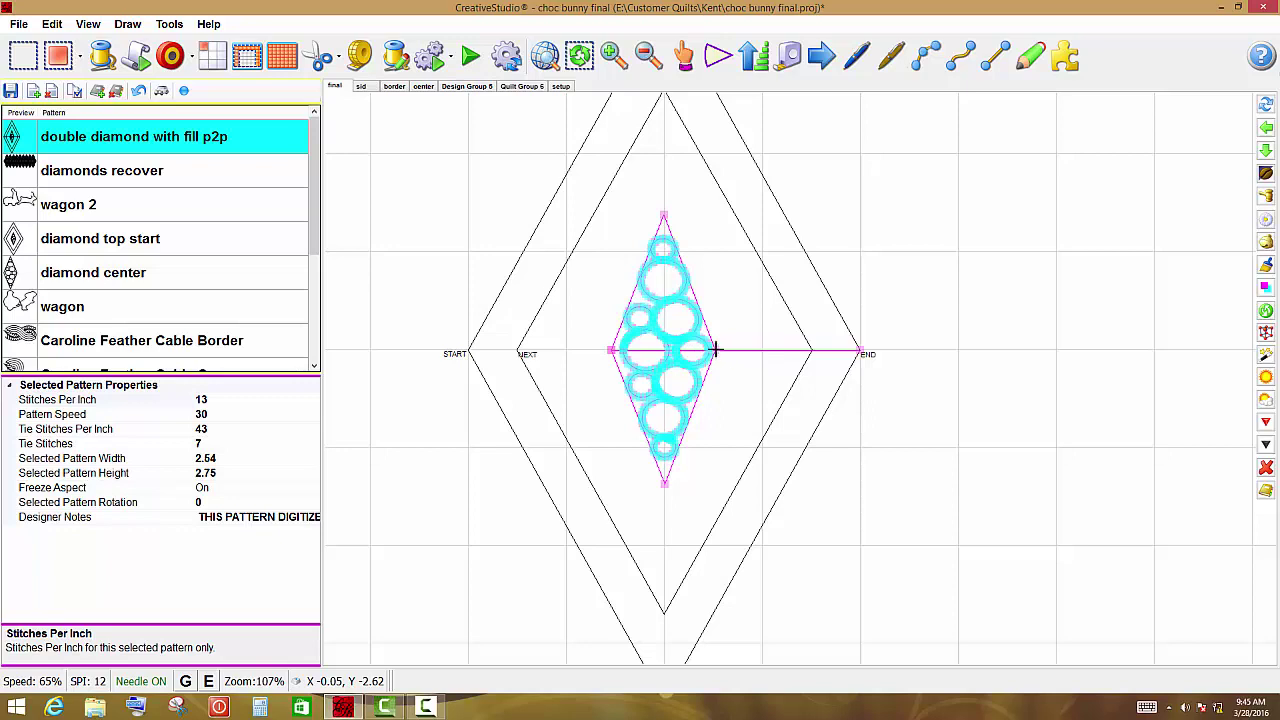
{"action": "left_click", "coordinate": [715, 349]}
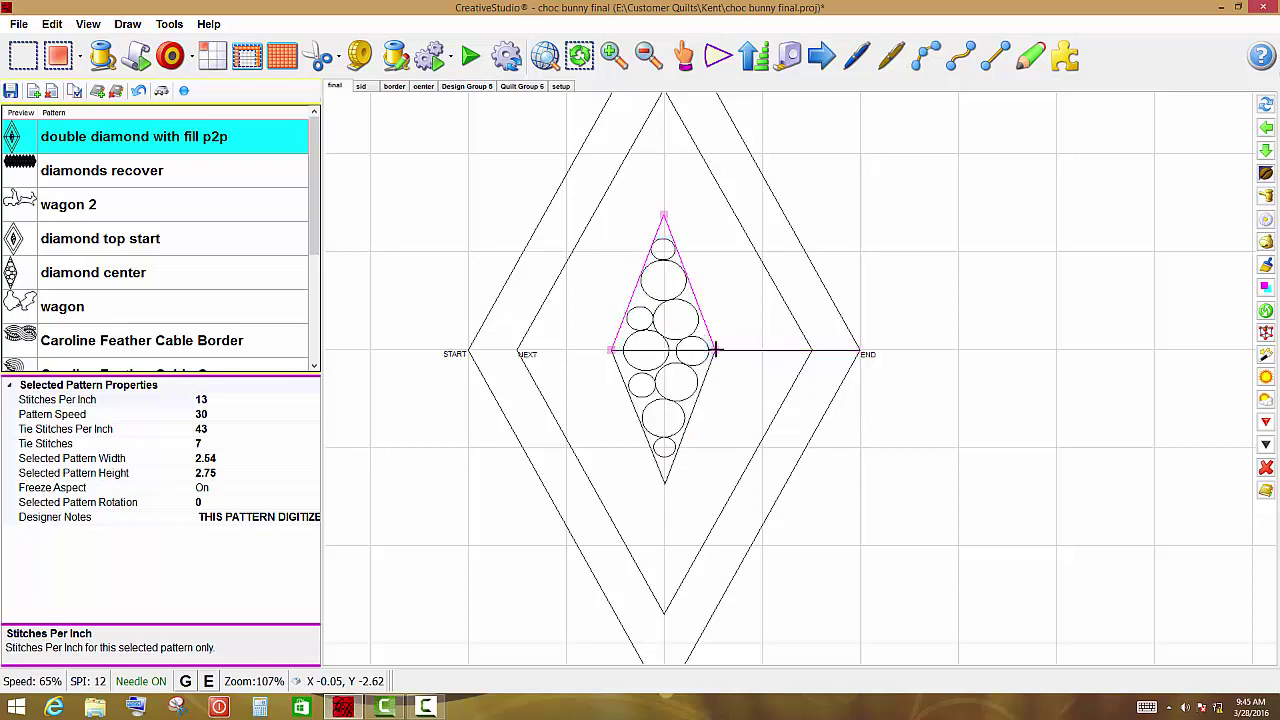
{"action": "left_click", "coordinate": [648, 370]}
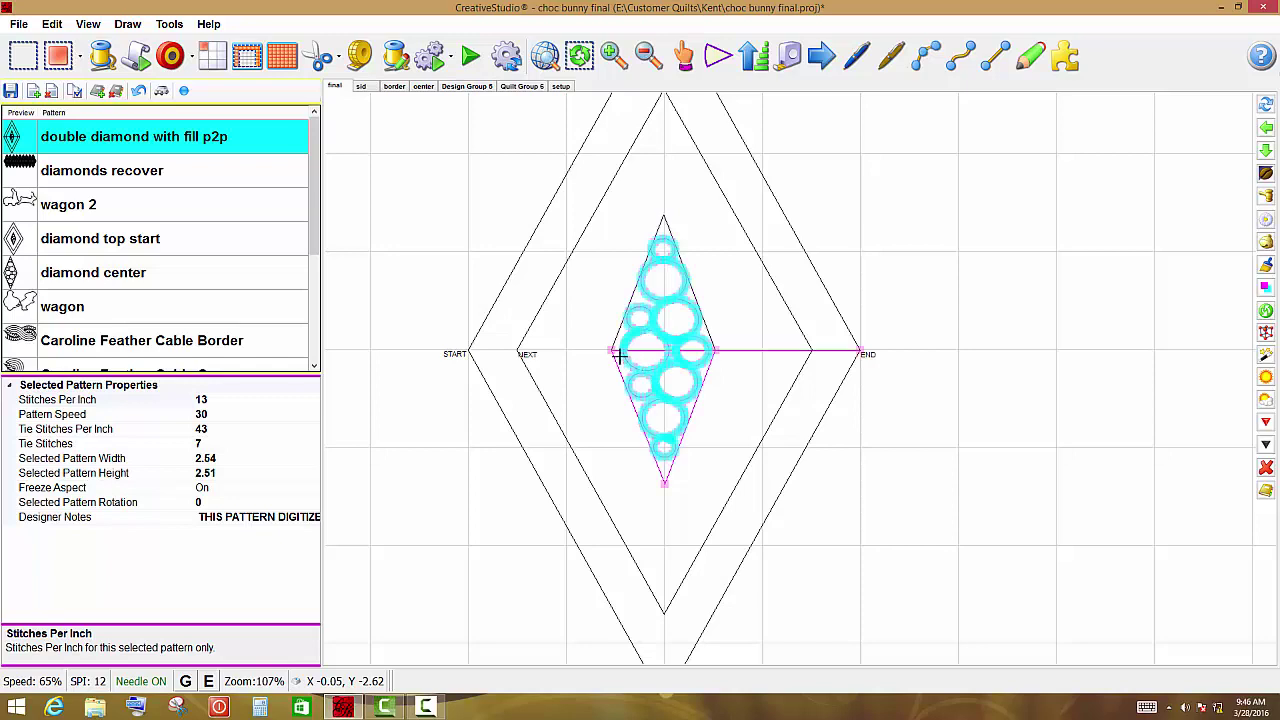
{"action": "left_click", "coordinate": [610, 351]}
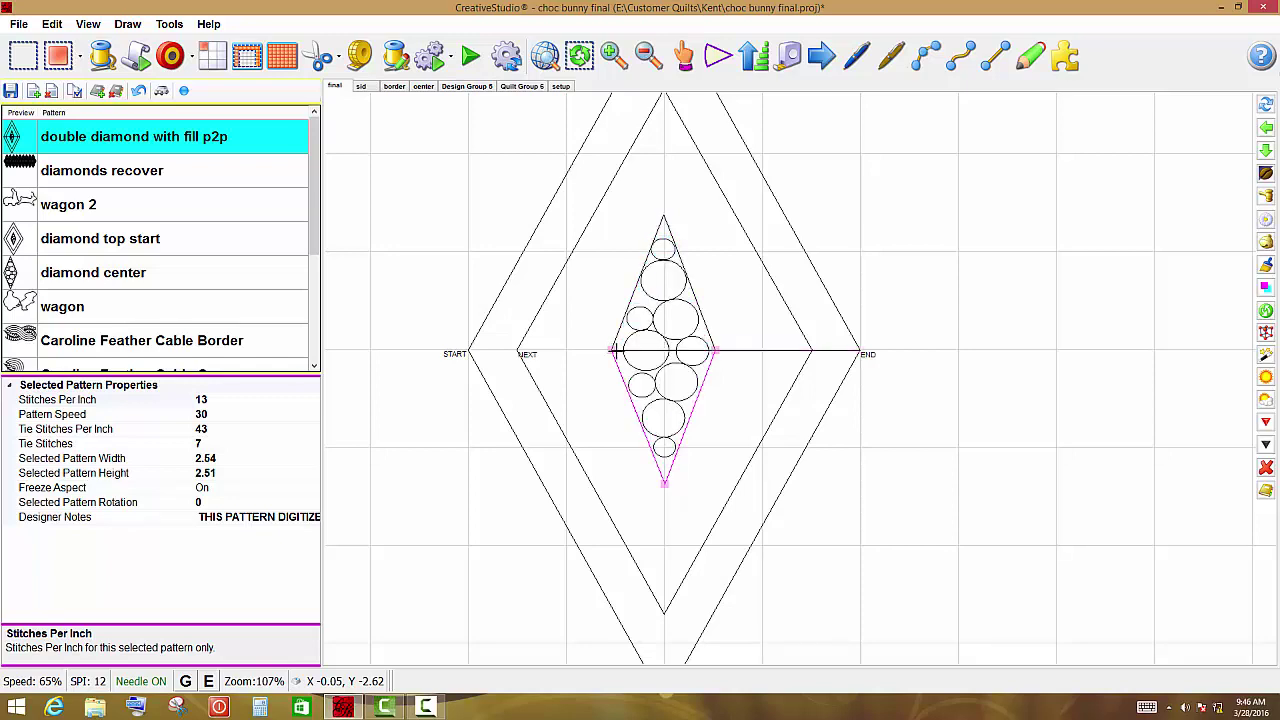
Step: Split the circle fill at the centre diamond's left corner and the large circle's left edge, and delete the short line between them
{"action": "left_click", "coordinate": [614, 351]}
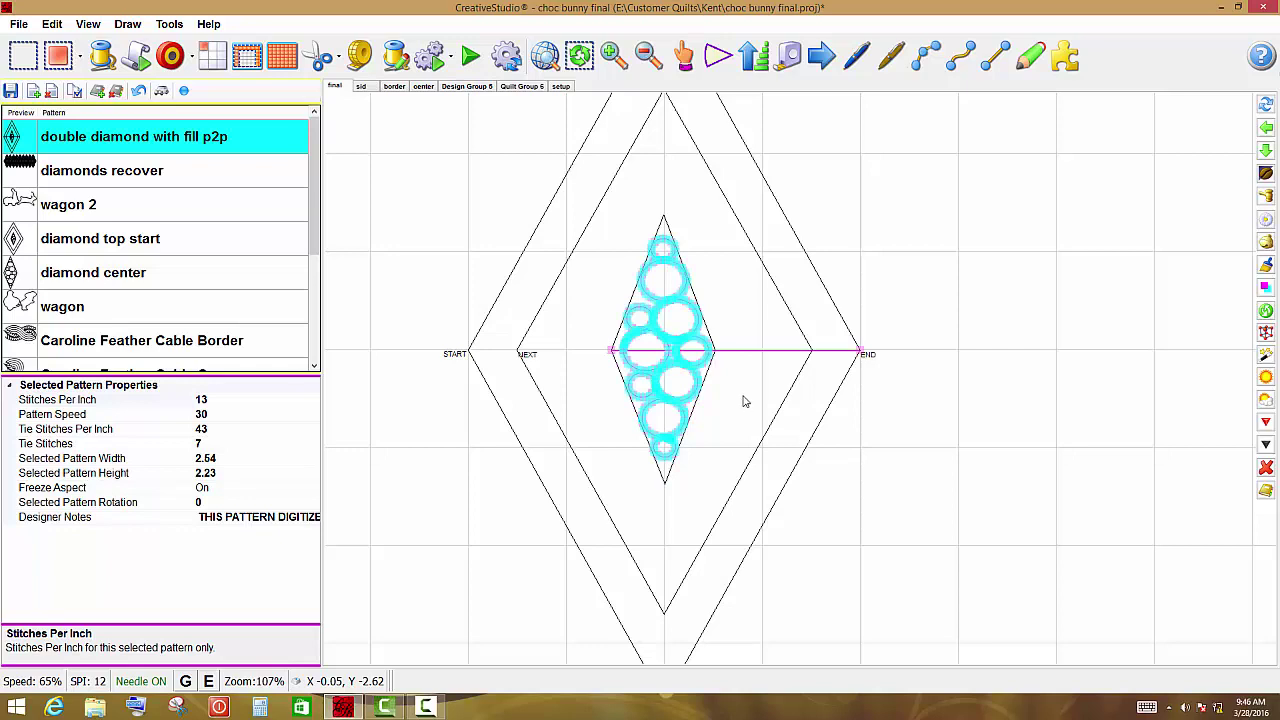
{"action": "scroll", "coordinate": [740, 400], "scroll_direction": "up", "scroll_amount": 1}
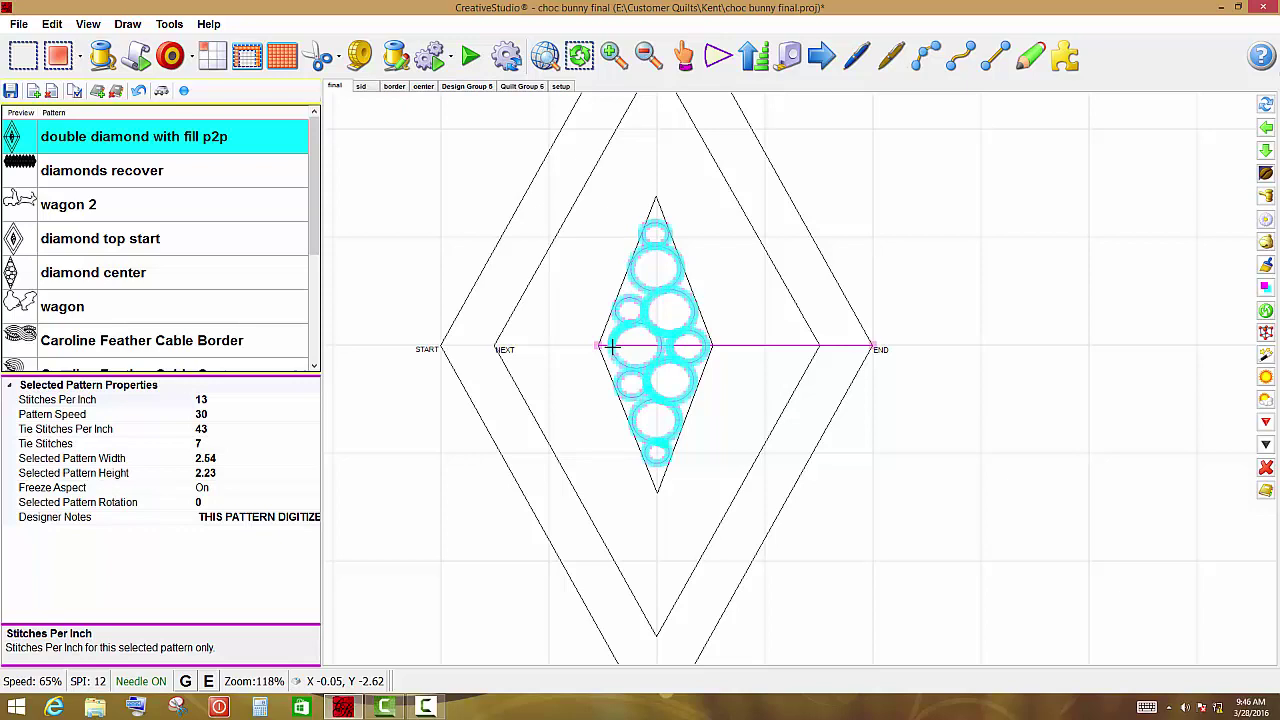
{"action": "left_click", "coordinate": [686, 354]}
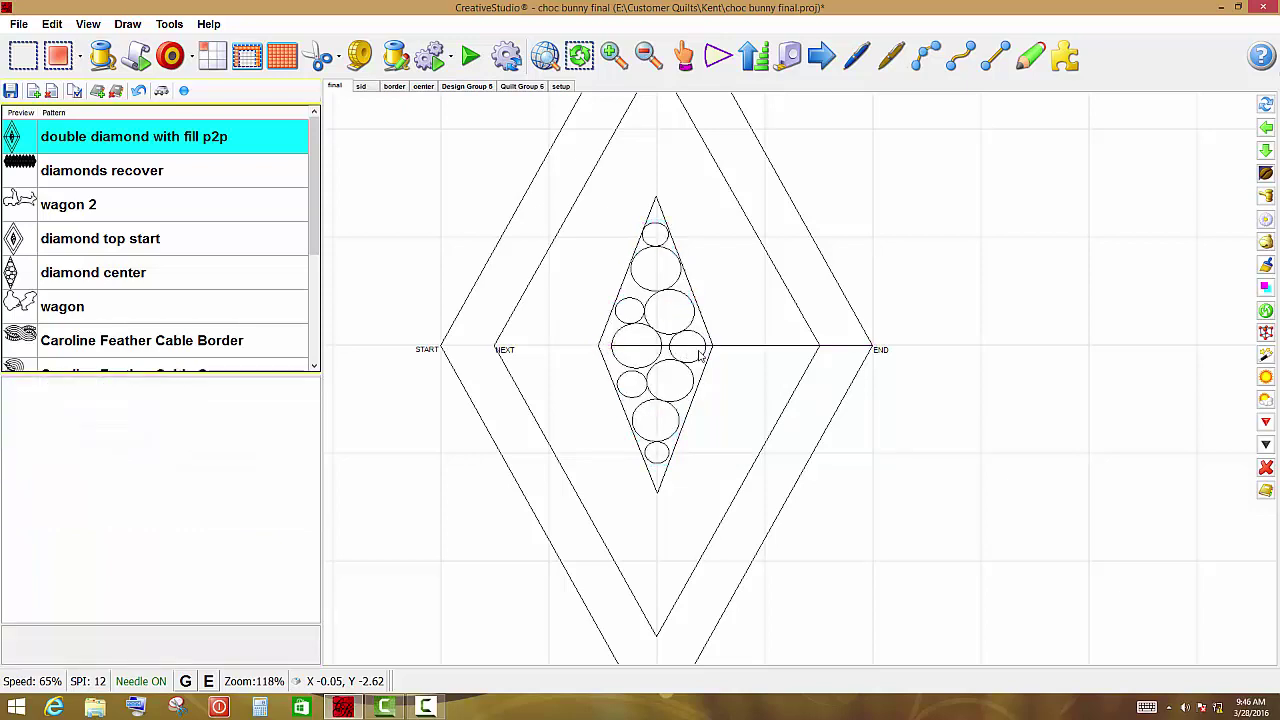
Step: Split the circle fill at the large circle's left edge to separate the long line running to the outer diamond's right corner
{"action": "left_click", "coordinate": [755, 357]}
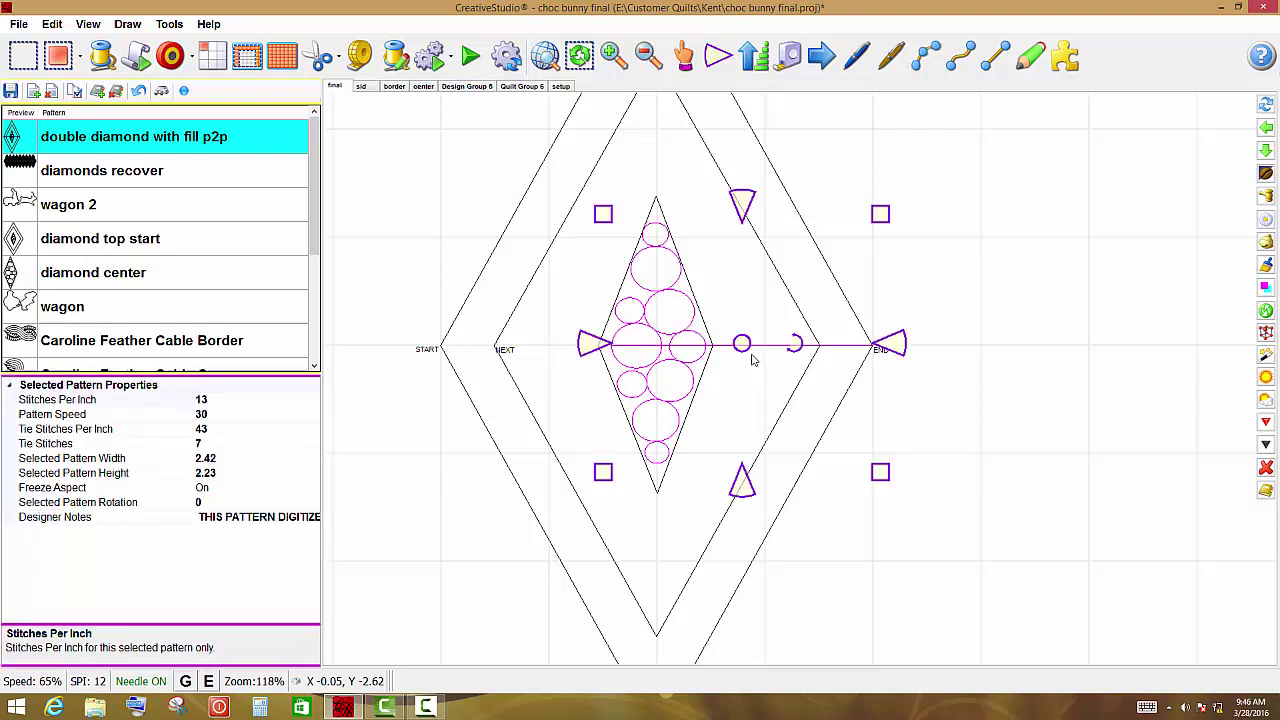
{"action": "left_click", "coordinate": [753, 360]}
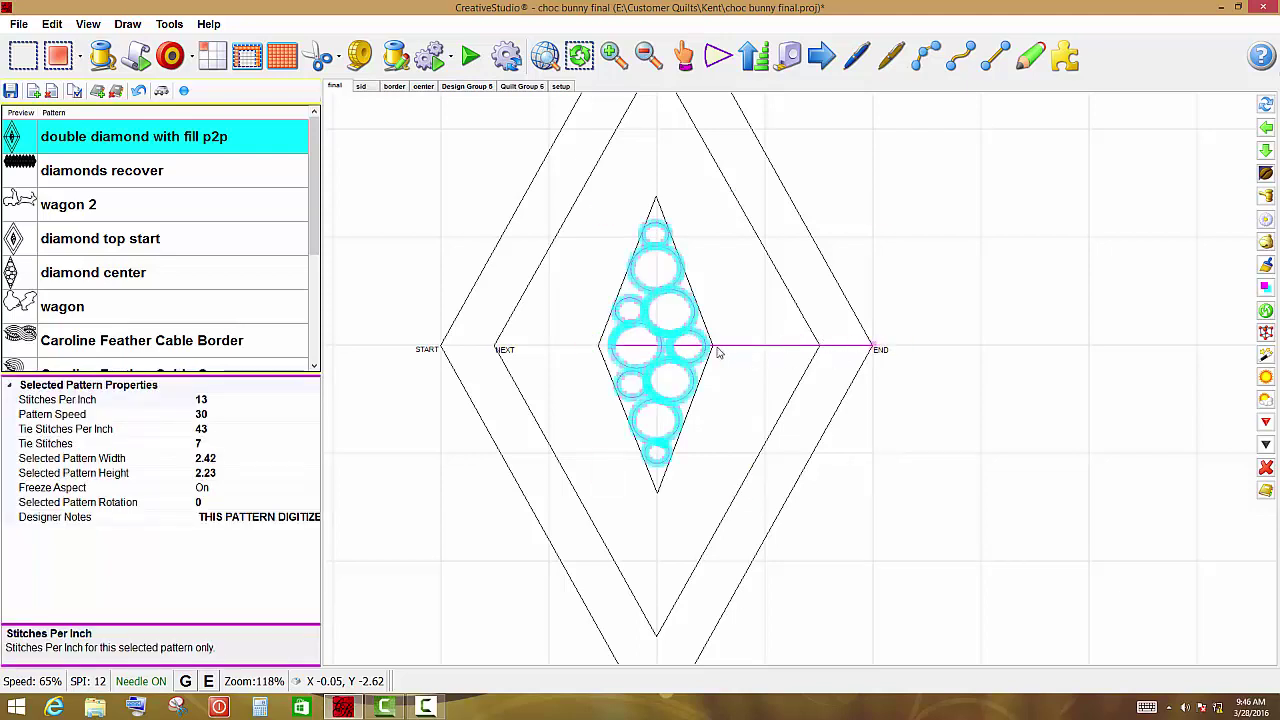
{"action": "left_click", "coordinate": [611, 346]}
{"action": "left_click", "coordinate": [613, 350]}
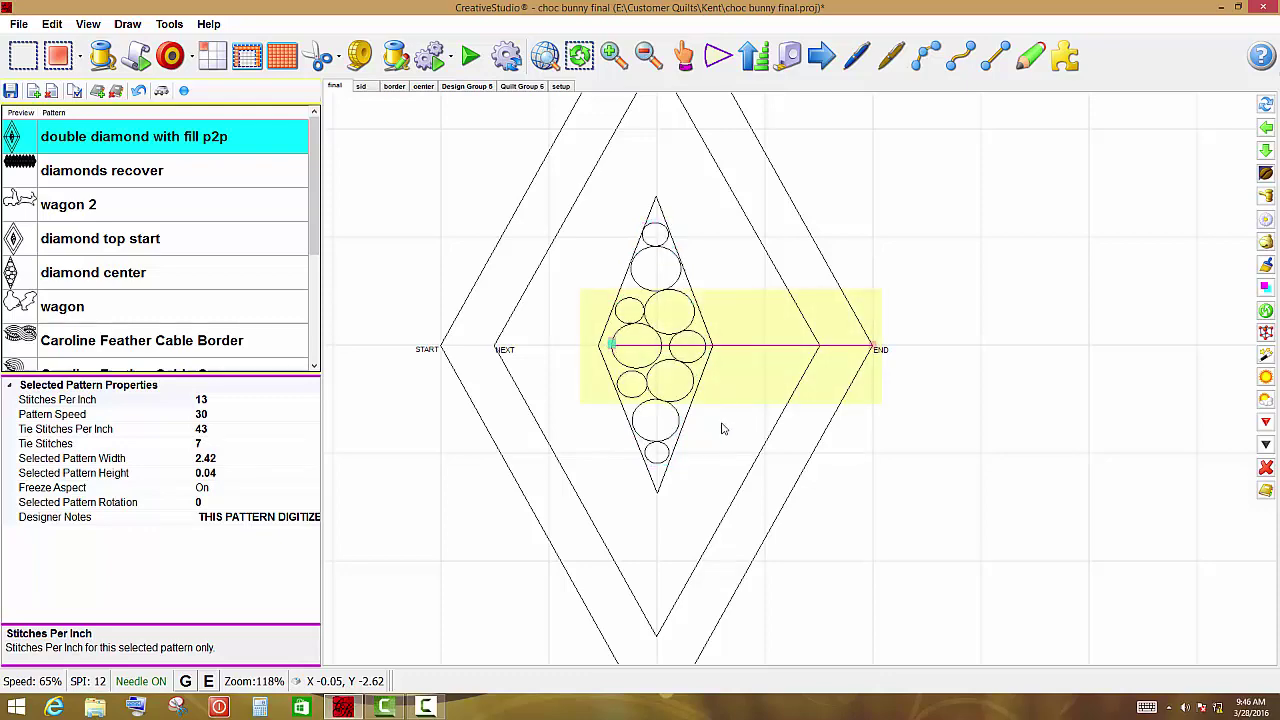
Step: Try deleting the long horizontal line, inspect the large circle's left edge, and undo the deletion
{"action": "key", "text": "Delete"}
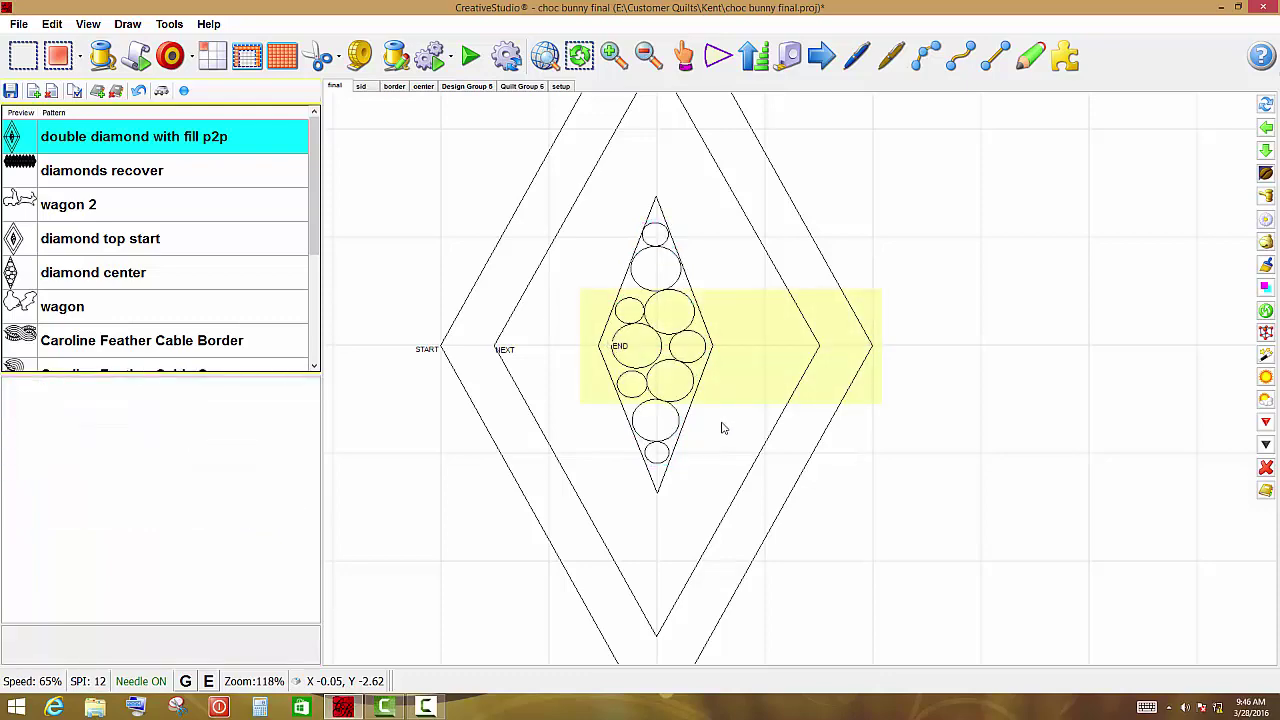
{"action": "scroll", "coordinate": [722, 428], "scroll_direction": "down", "scroll_amount": 4}
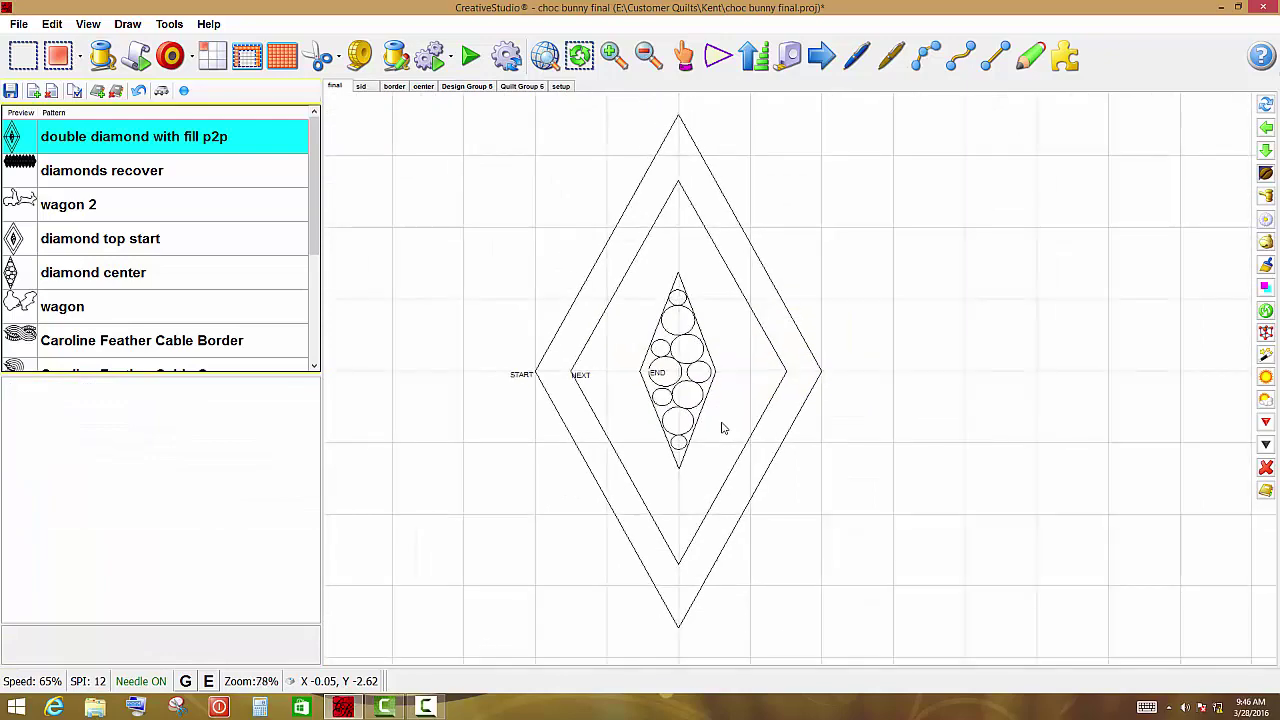
{"action": "scroll", "coordinate": [647, 372], "scroll_direction": "up", "scroll_amount": 10}
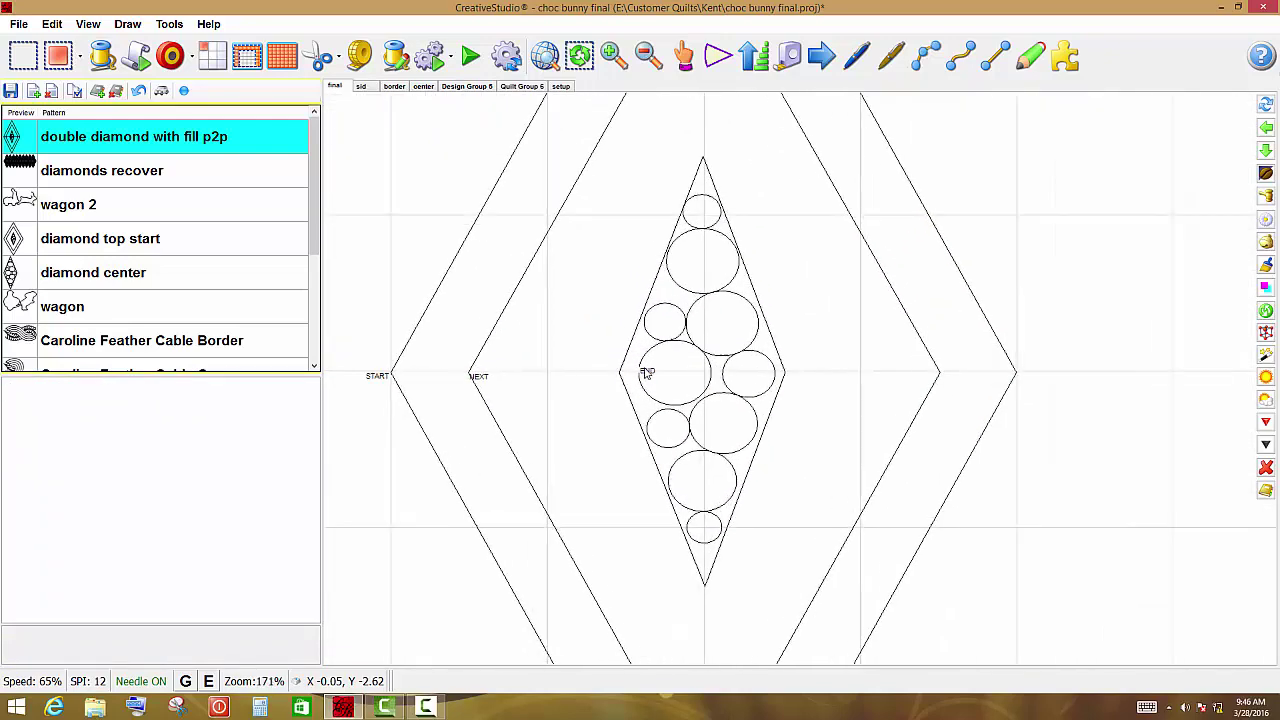
{"action": "scroll", "coordinate": [647, 372], "scroll_direction": "up", "scroll_amount": 1}
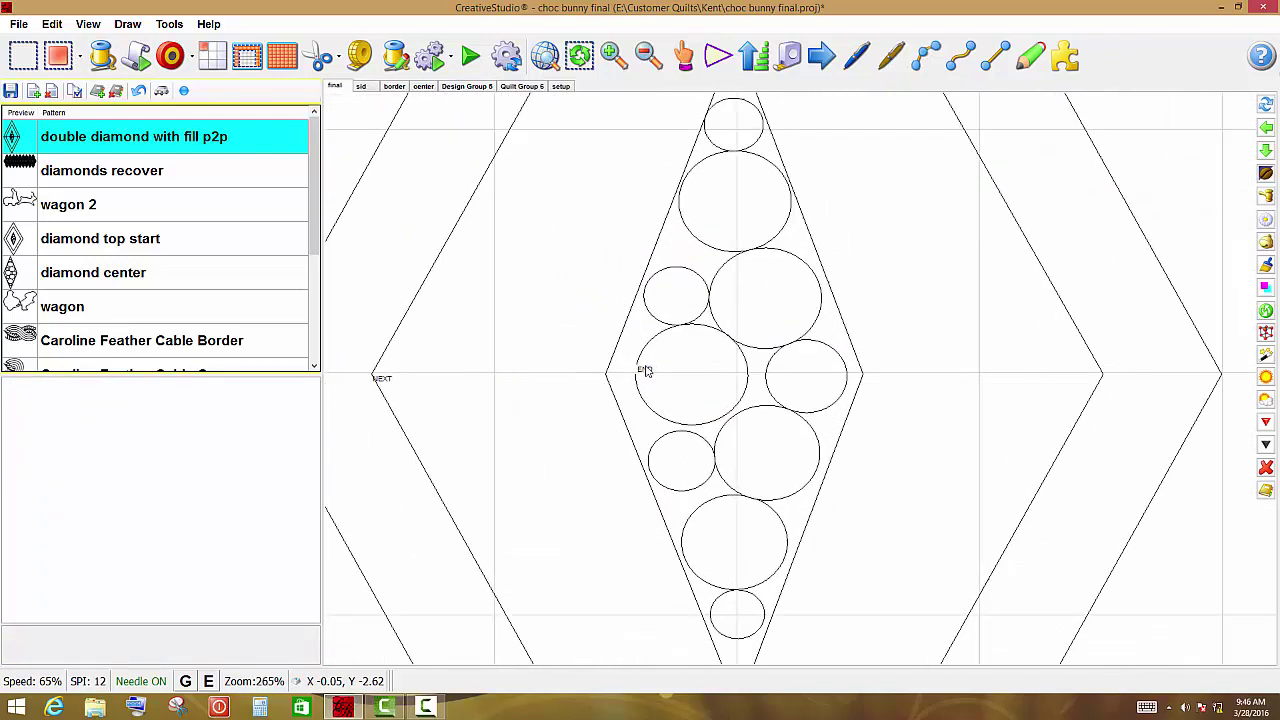
{"action": "scroll", "coordinate": [645, 370], "scroll_direction": "down", "scroll_amount": 11}
{"action": "scroll", "coordinate": [673, 430], "scroll_direction": "up", "scroll_amount": 8}
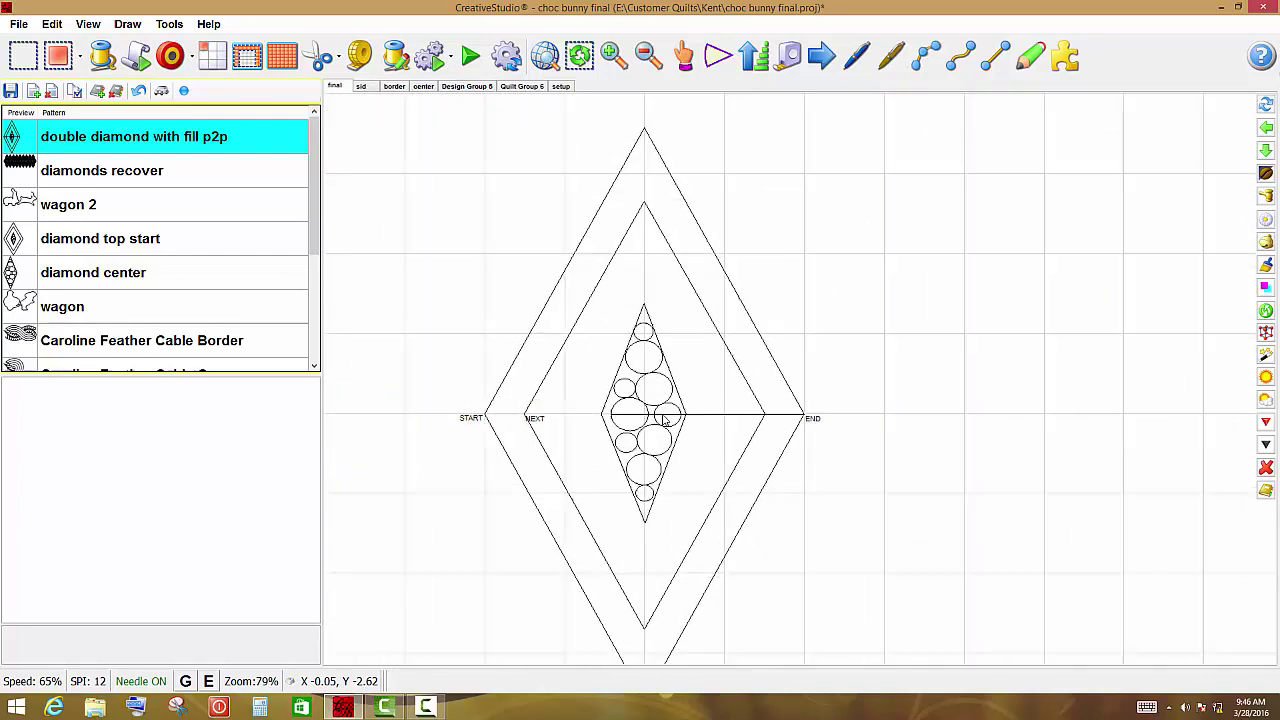
{"action": "scroll", "coordinate": [673, 430], "scroll_direction": "up", "scroll_amount": 4}
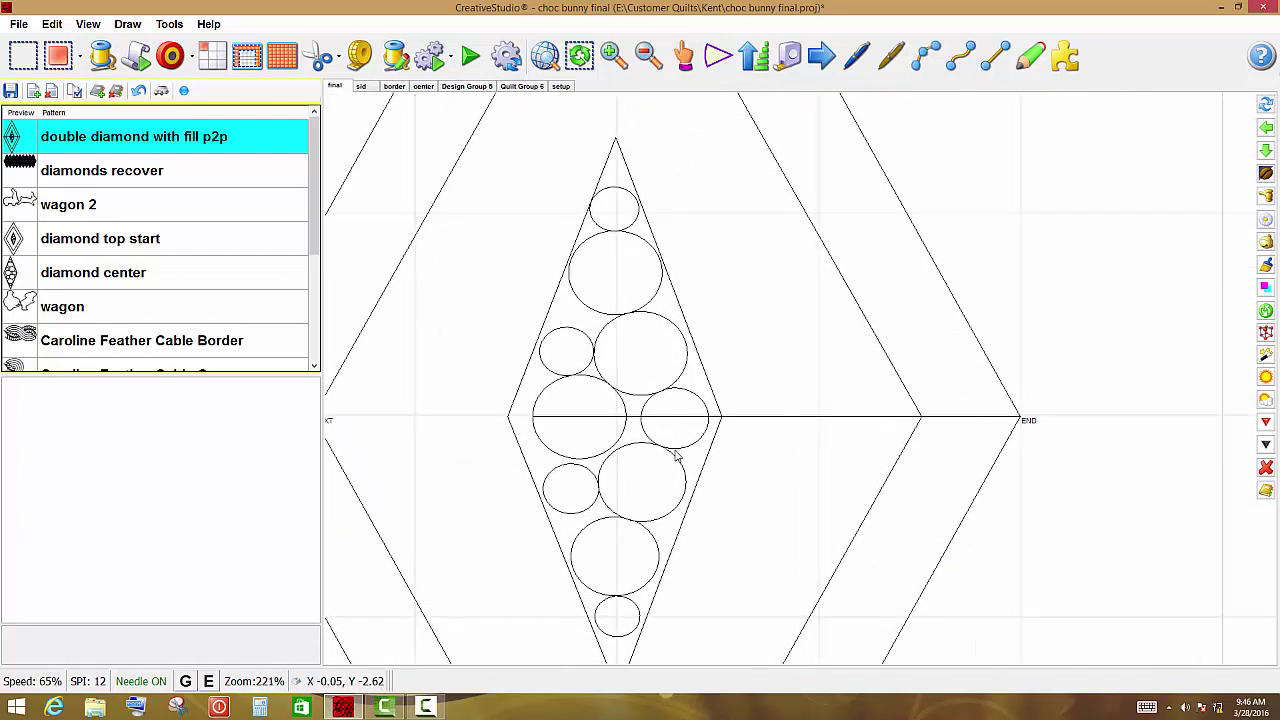
Step: Split the long line exactly where it meets the large circle's left edge and delete the horizontal portion
{"action": "left_click", "coordinate": [715, 432]}
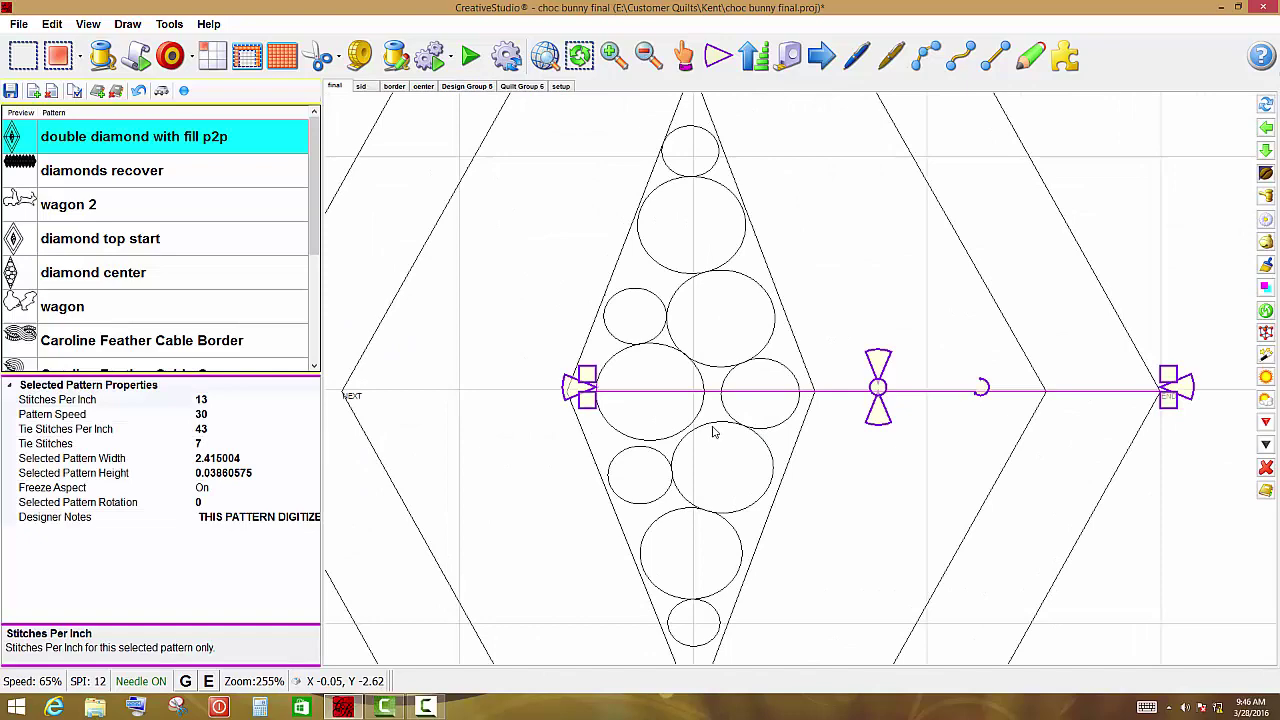
{"action": "scroll", "coordinate": [592, 394], "scroll_direction": "up", "scroll_amount": 10}
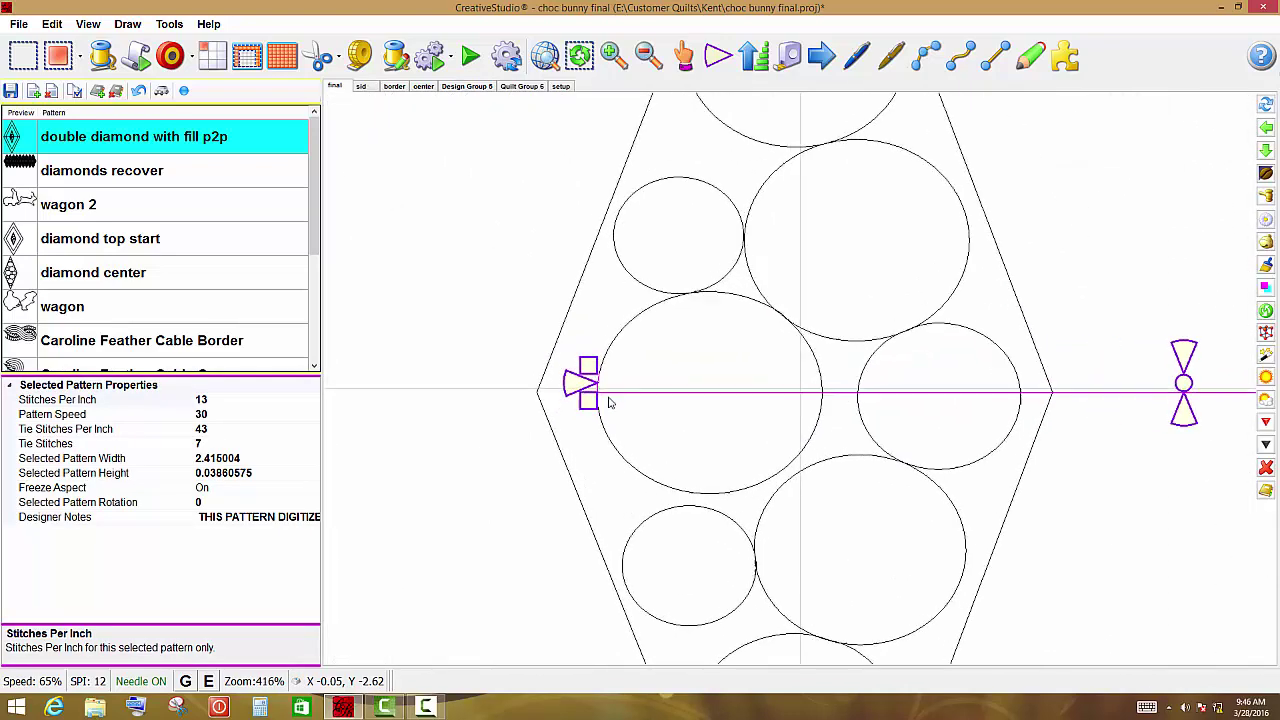
{"action": "scroll", "coordinate": [594, 395], "scroll_direction": "up", "scroll_amount": 4}
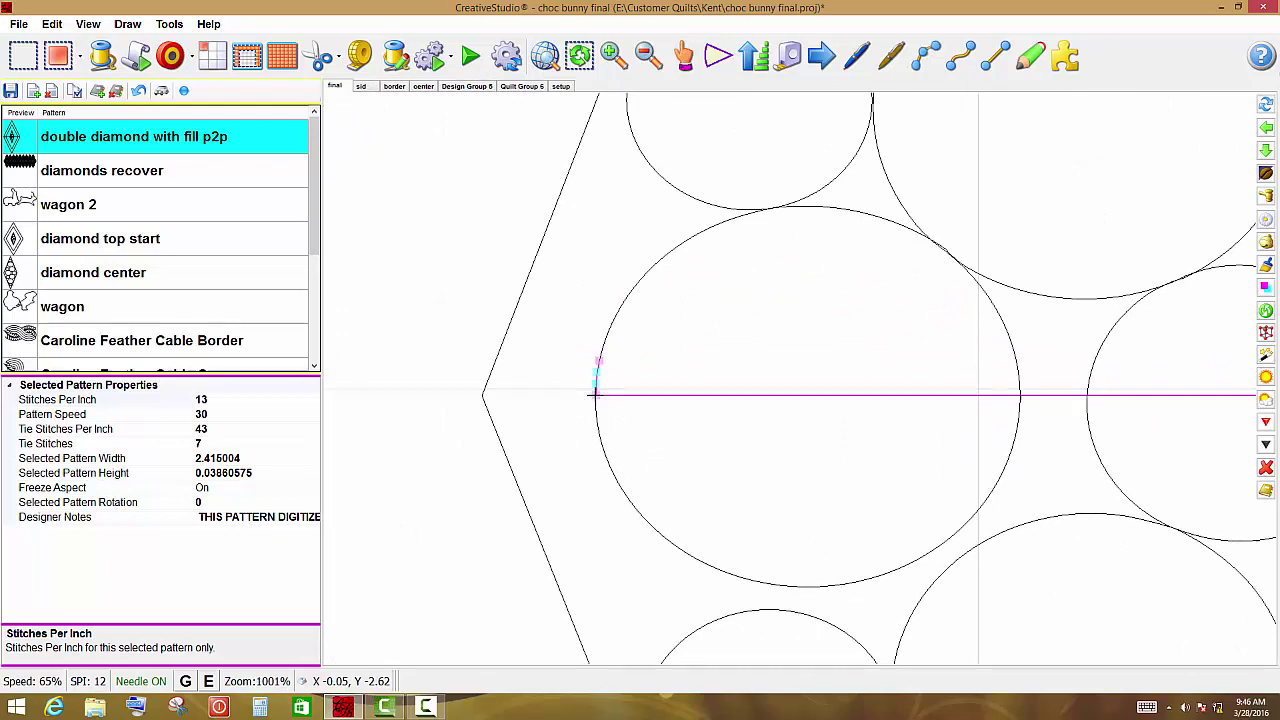
{"action": "scroll", "coordinate": [605, 425], "scroll_direction": "down", "scroll_amount": 7}
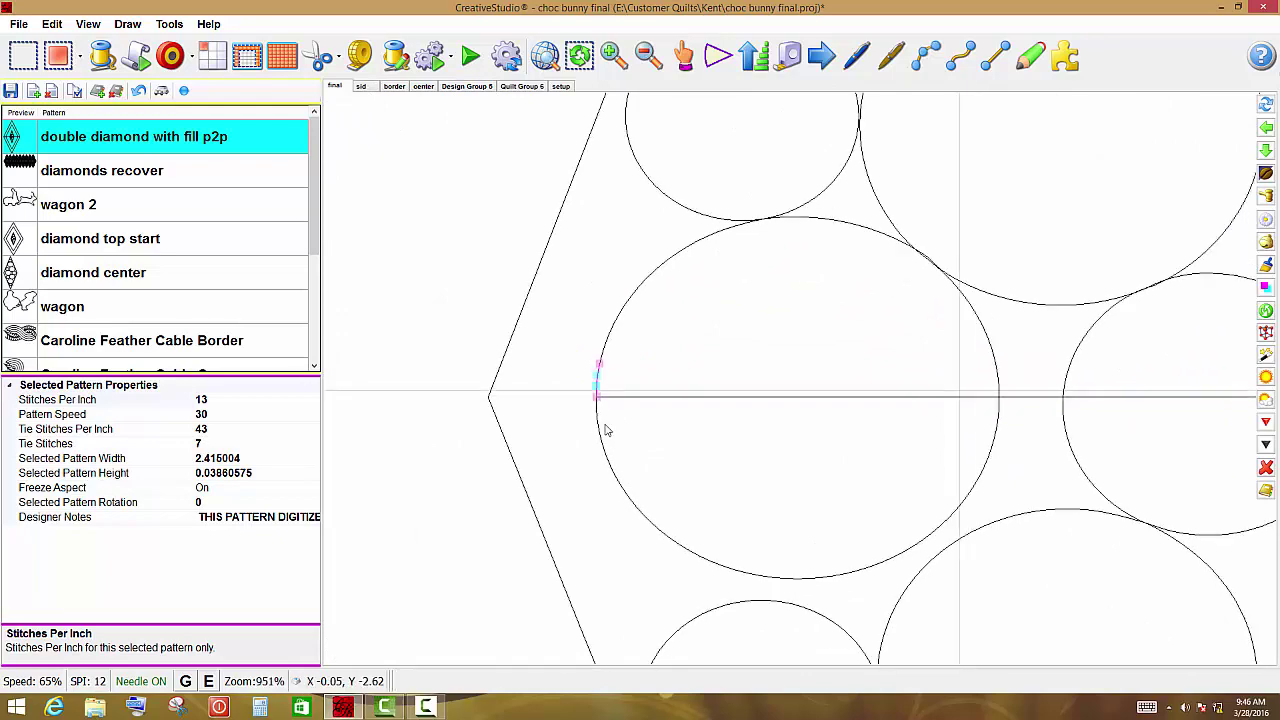
{"action": "scroll", "coordinate": [605, 428], "scroll_direction": "down", "scroll_amount": 10}
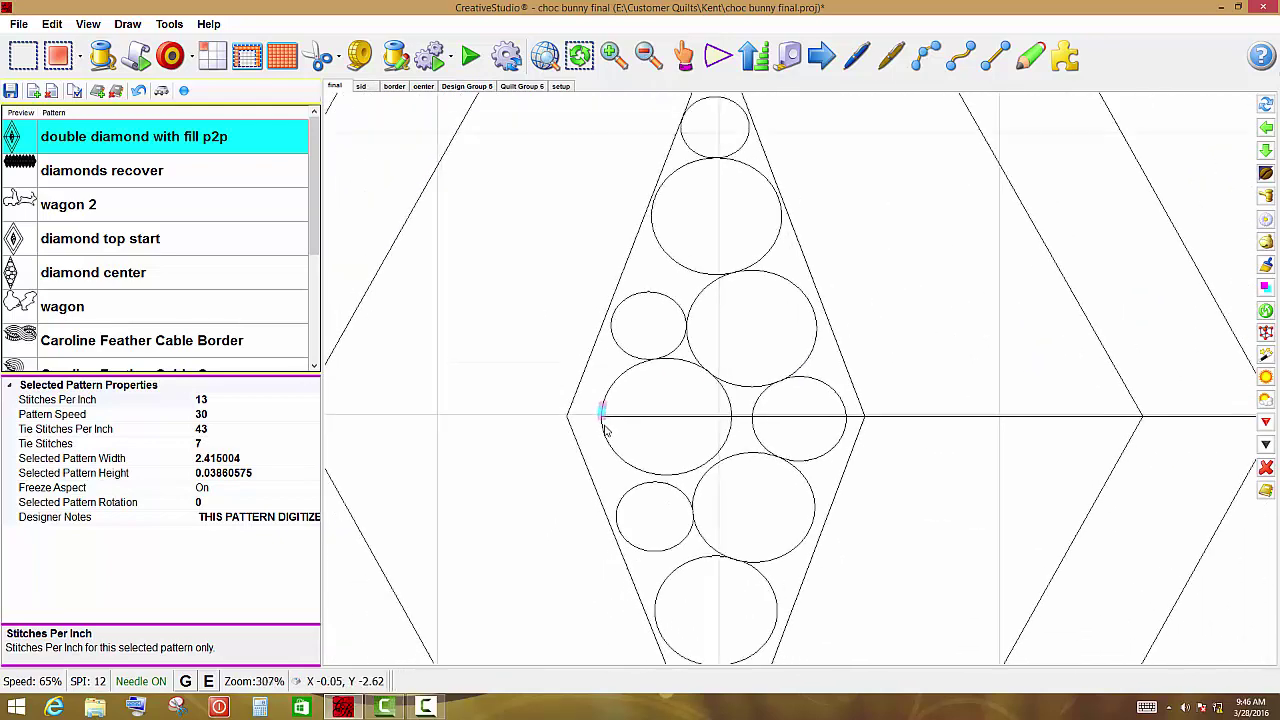
{"action": "scroll", "coordinate": [603, 423], "scroll_direction": "down", "scroll_amount": 4}
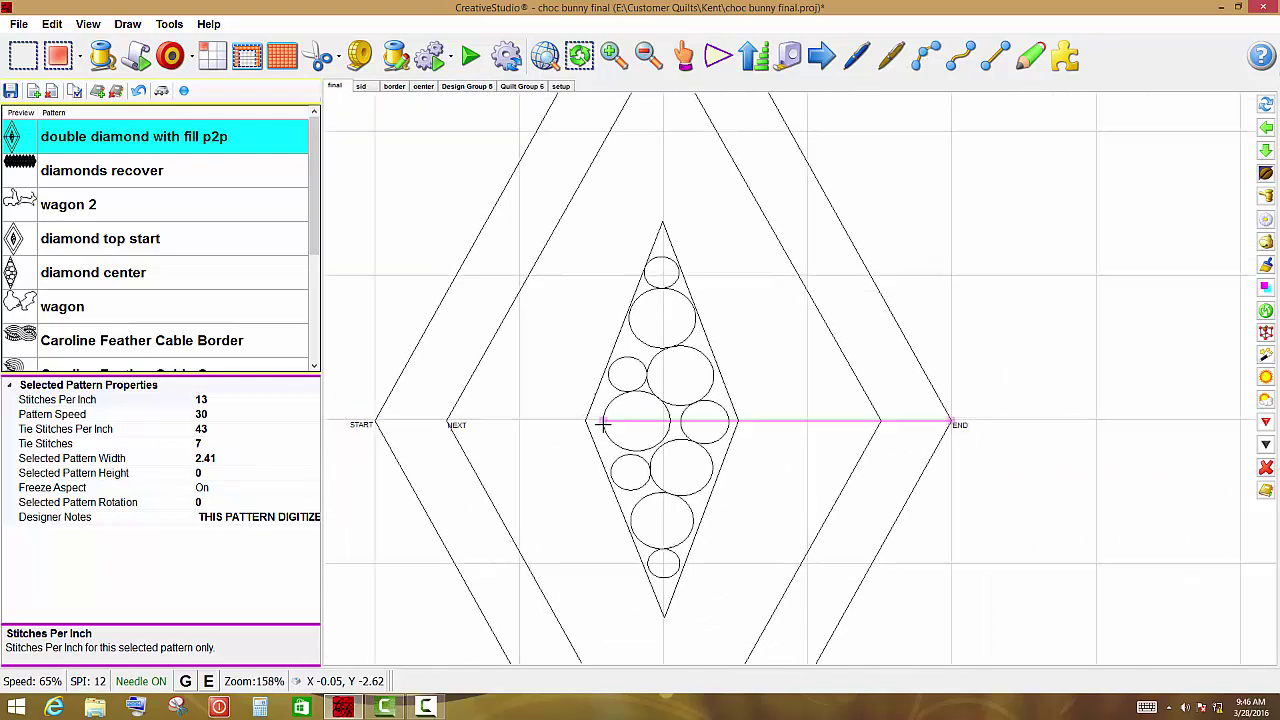
{"action": "scroll", "coordinate": [605, 425], "scroll_direction": "down", "scroll_amount": 7}
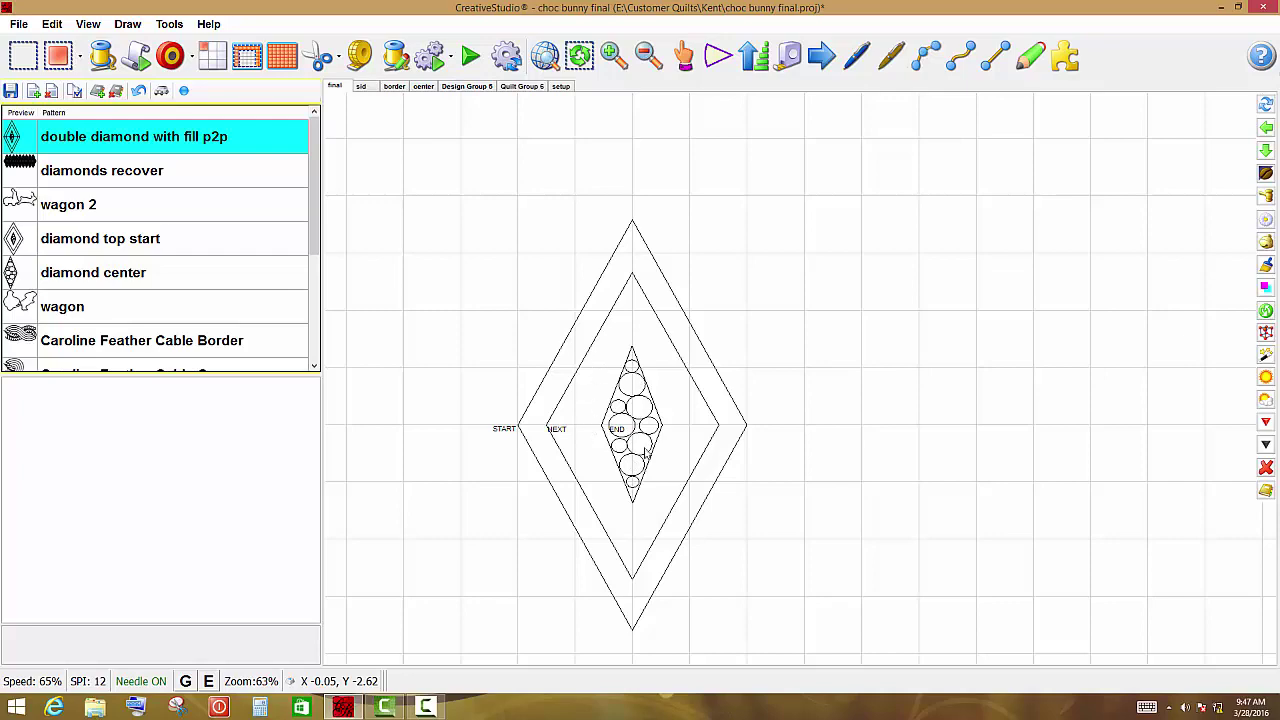
Step: Examine the separated double diamond and its circle fill, including the circles at the centre diamond's upper tip
{"action": "scroll", "coordinate": [646, 452], "scroll_direction": "up", "scroll_amount": 3}
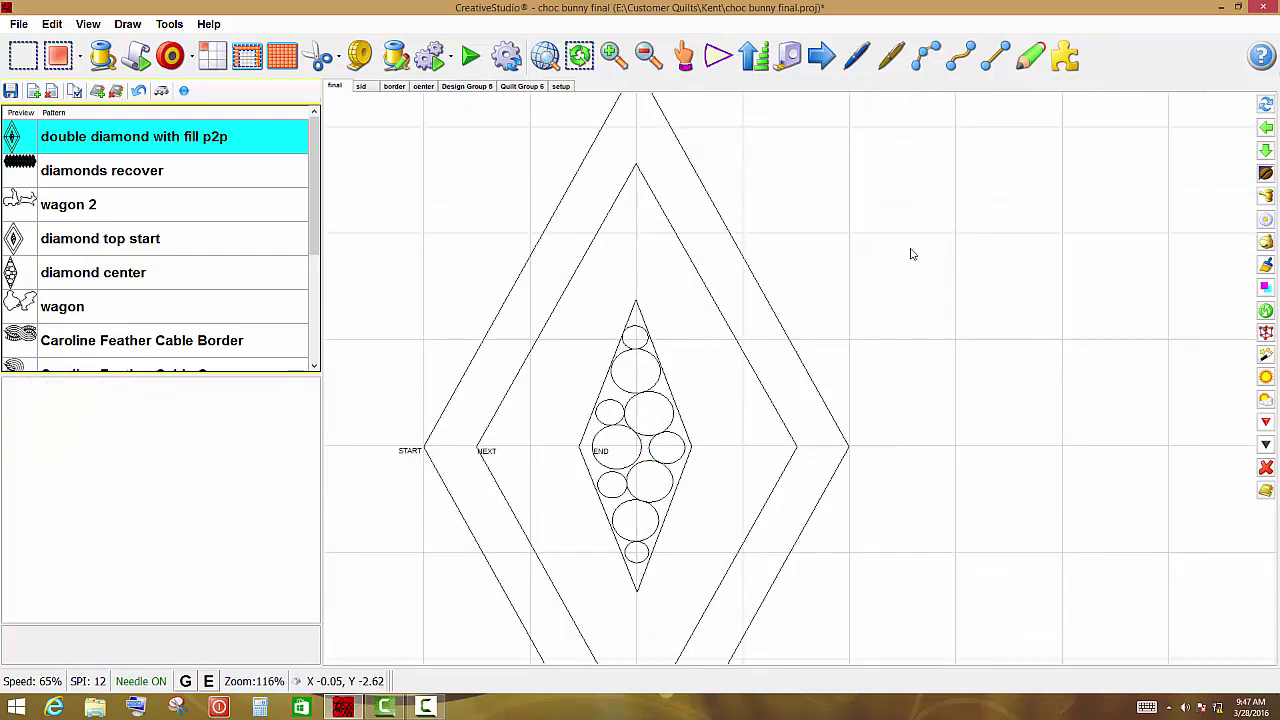
{"action": "left_click_drag", "start_coordinate": [931, 255], "coordinate": [476, 472]}
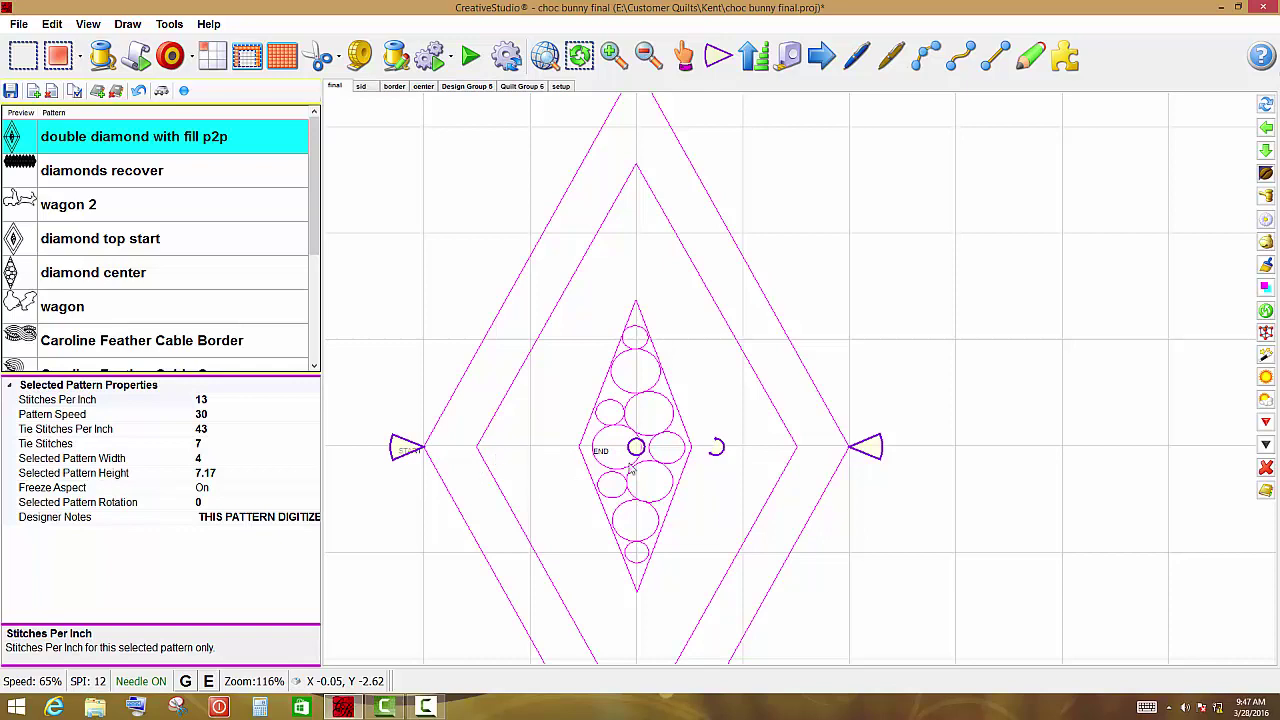
{"action": "left_click", "coordinate": [945, 364]}
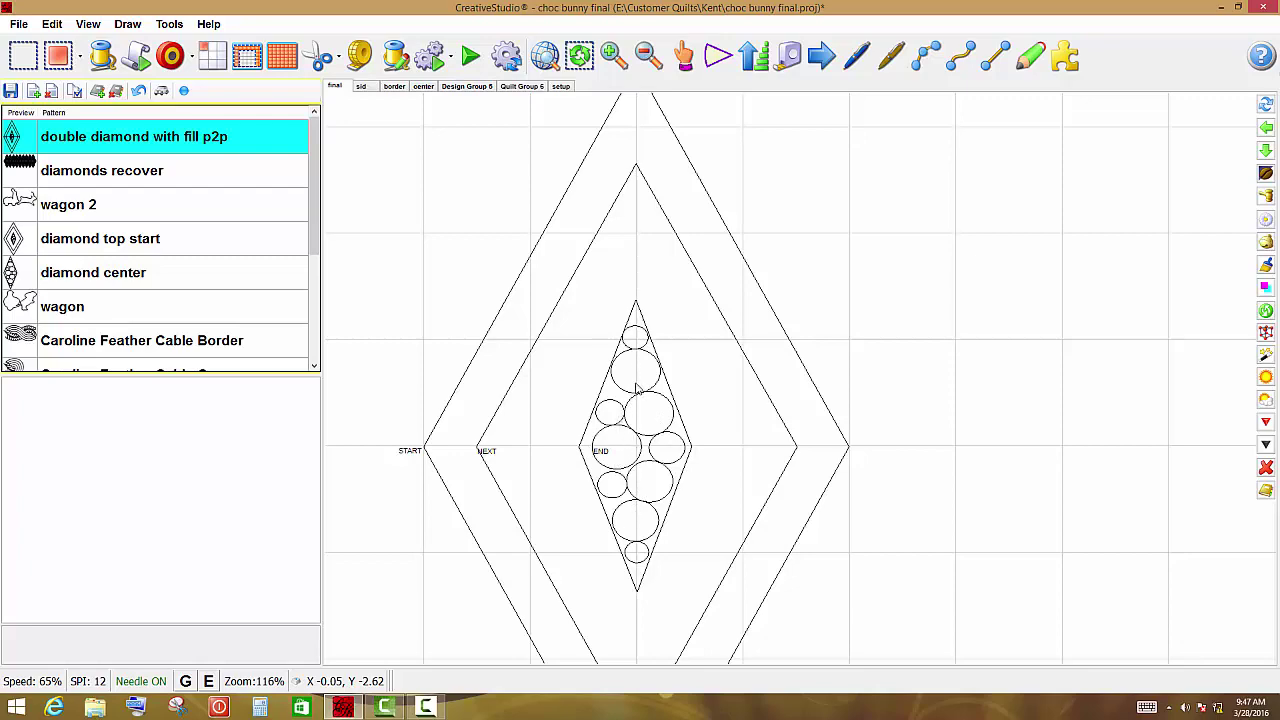
{"action": "scroll", "coordinate": [634, 385], "scroll_direction": "up", "scroll_amount": 5}
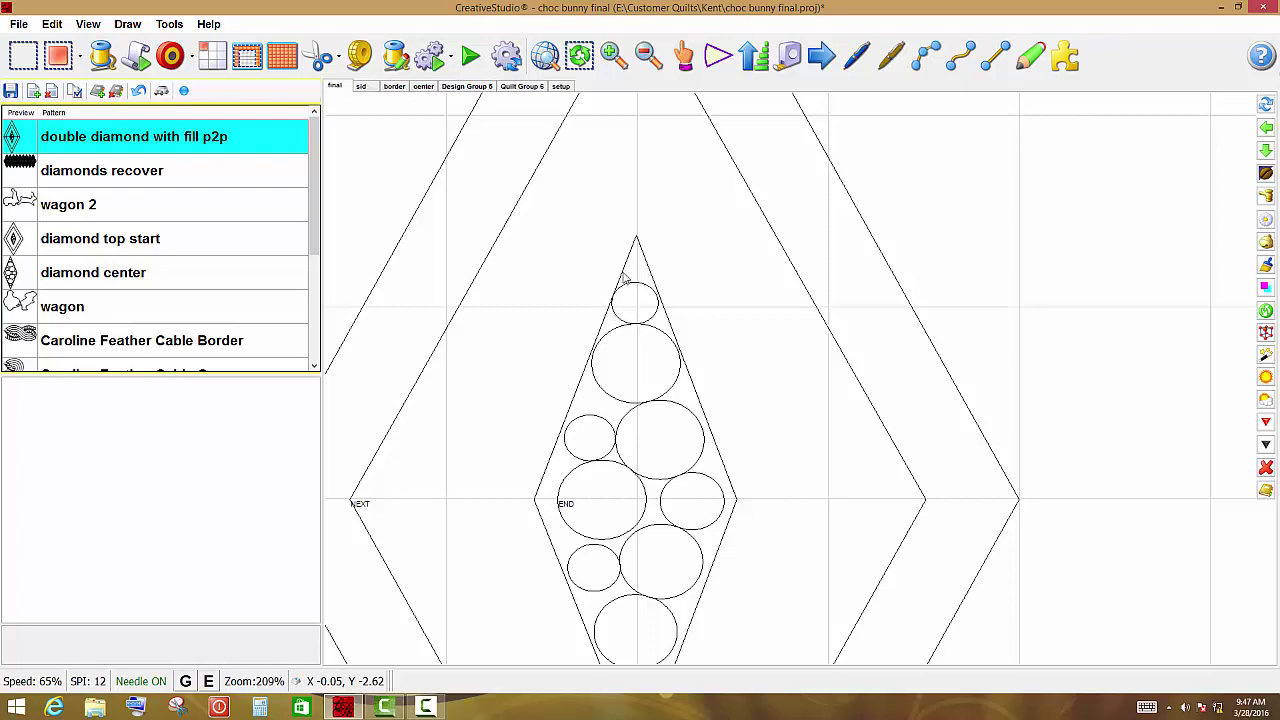
{"action": "scroll", "coordinate": [624, 277], "scroll_direction": "up", "scroll_amount": 5}
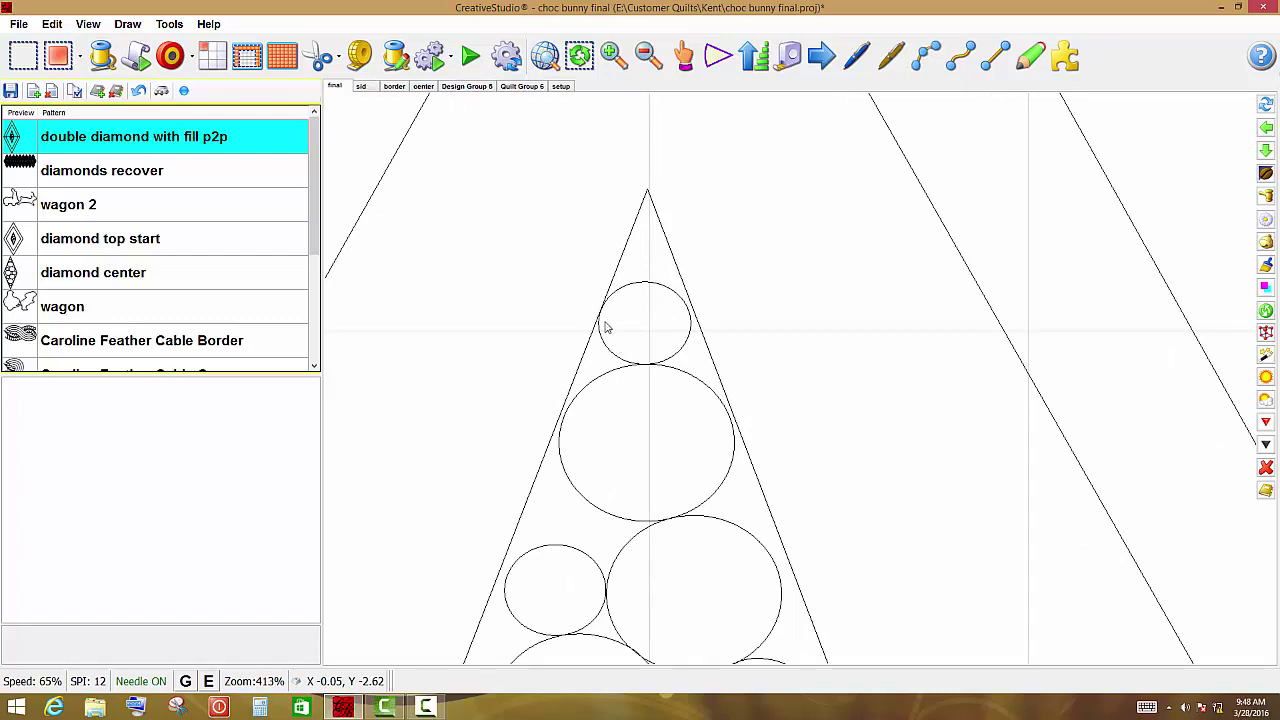
{"action": "scroll", "coordinate": [605, 327], "scroll_direction": "down", "scroll_amount": 5}
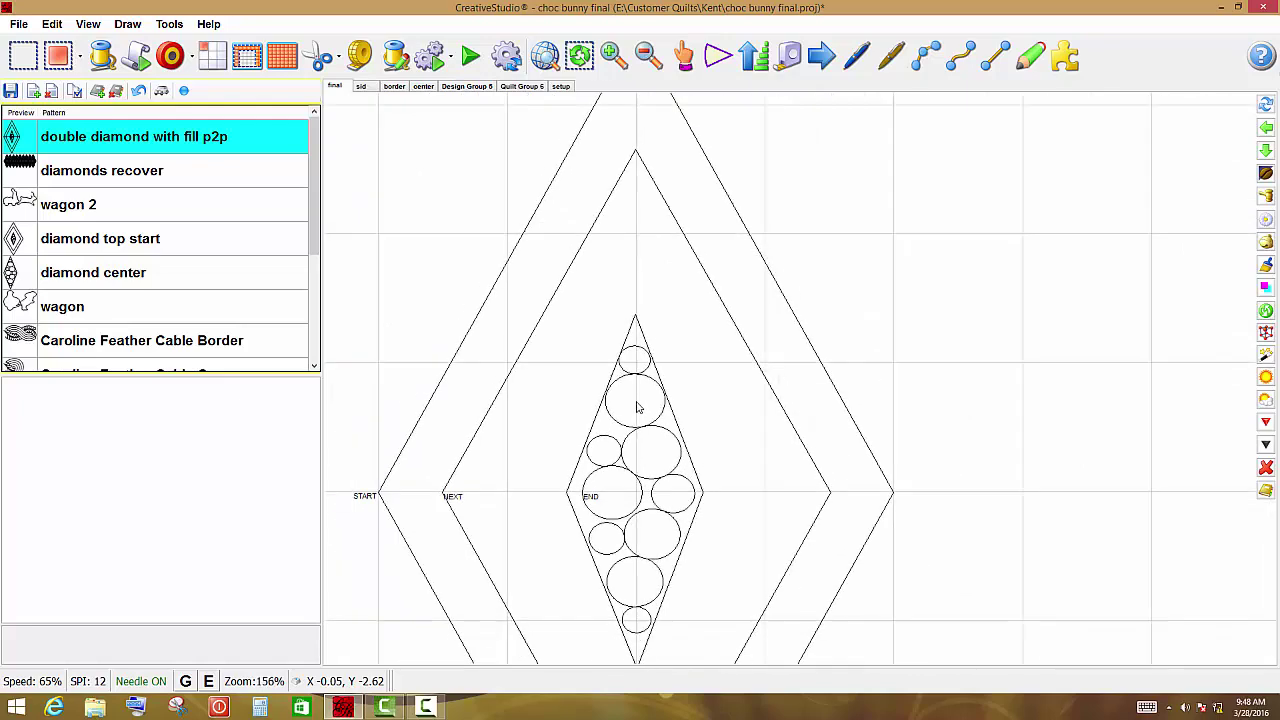
{"action": "scroll", "coordinate": [637, 407], "scroll_direction": "down", "scroll_amount": 2}
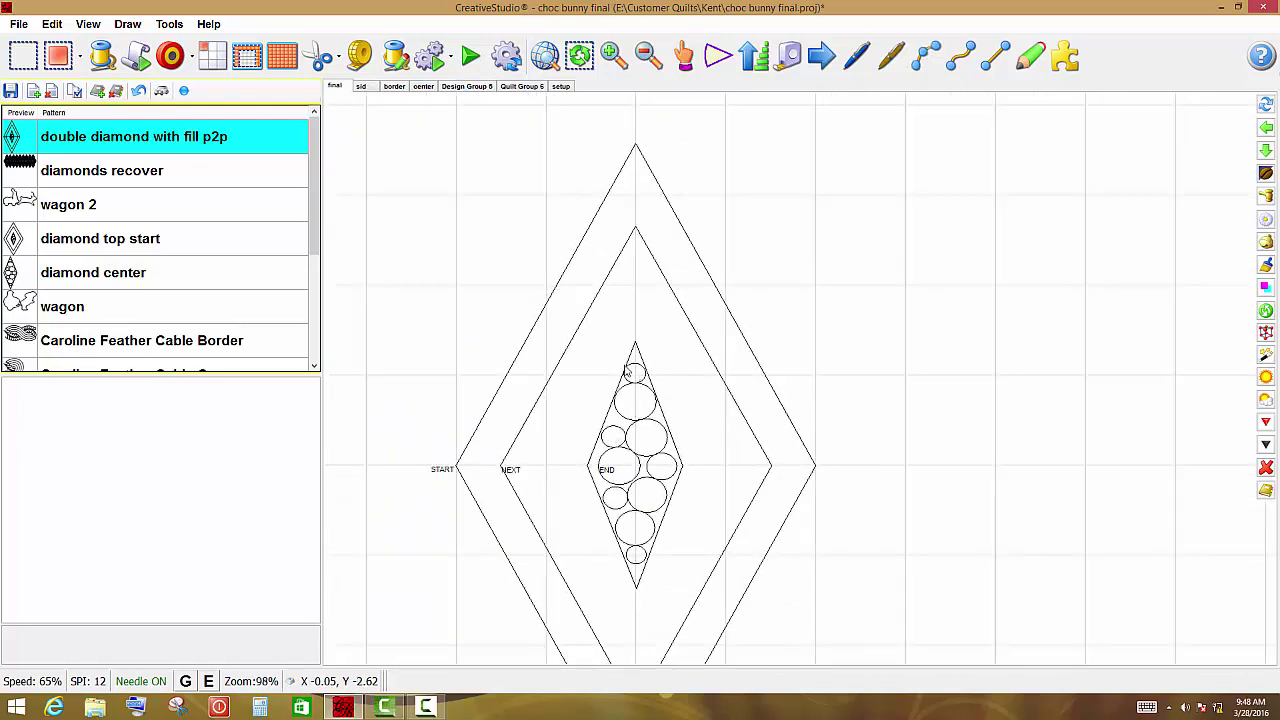
{"action": "scroll", "coordinate": [633, 390], "scroll_direction": "down", "scroll_amount": 1}
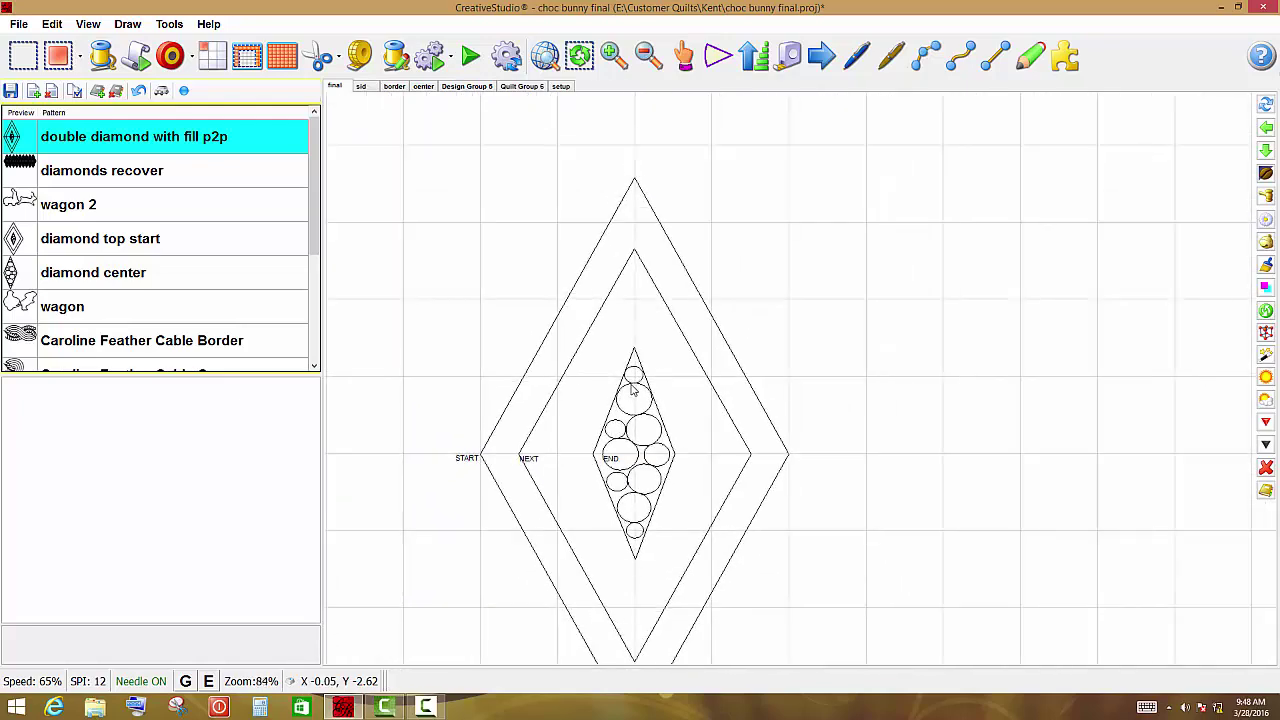
Step: Duplicate the whole double diamond with its circle fill and place the copy to the right, level with the original
{"action": "left_click_drag", "start_coordinate": [867, 306], "coordinate": [481, 510]}
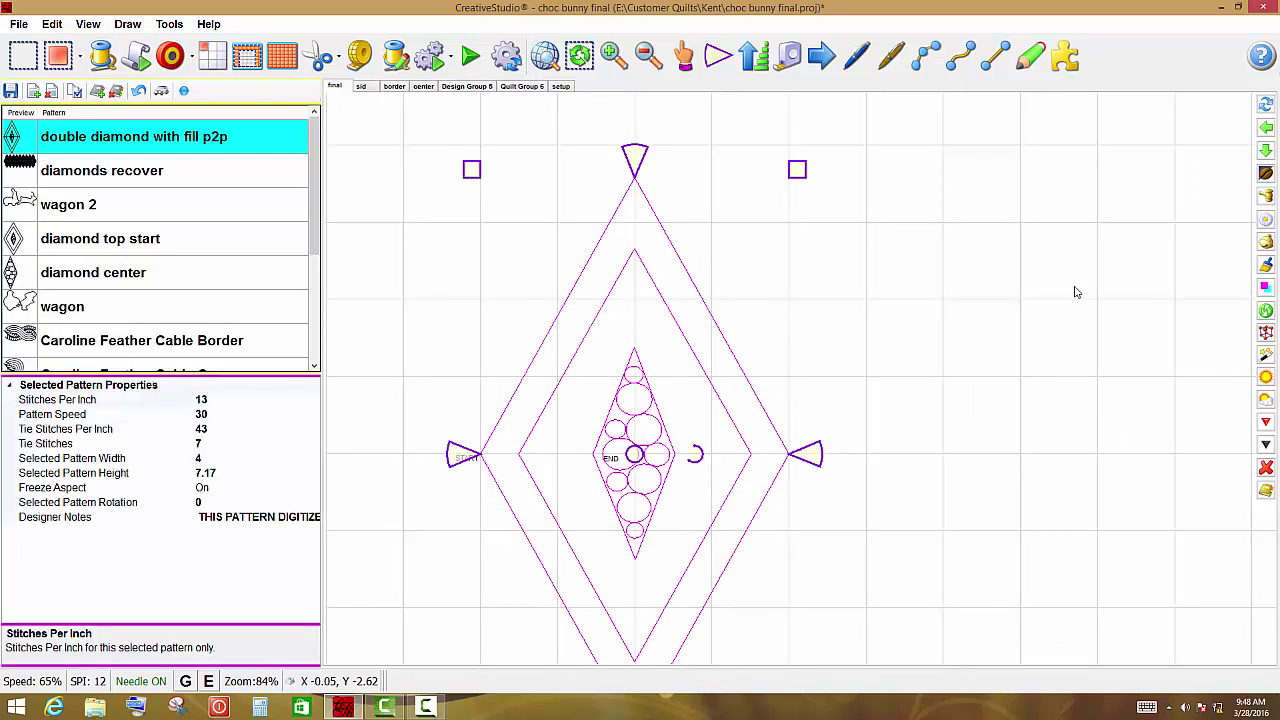
{"action": "left_click", "coordinate": [1266, 198]}
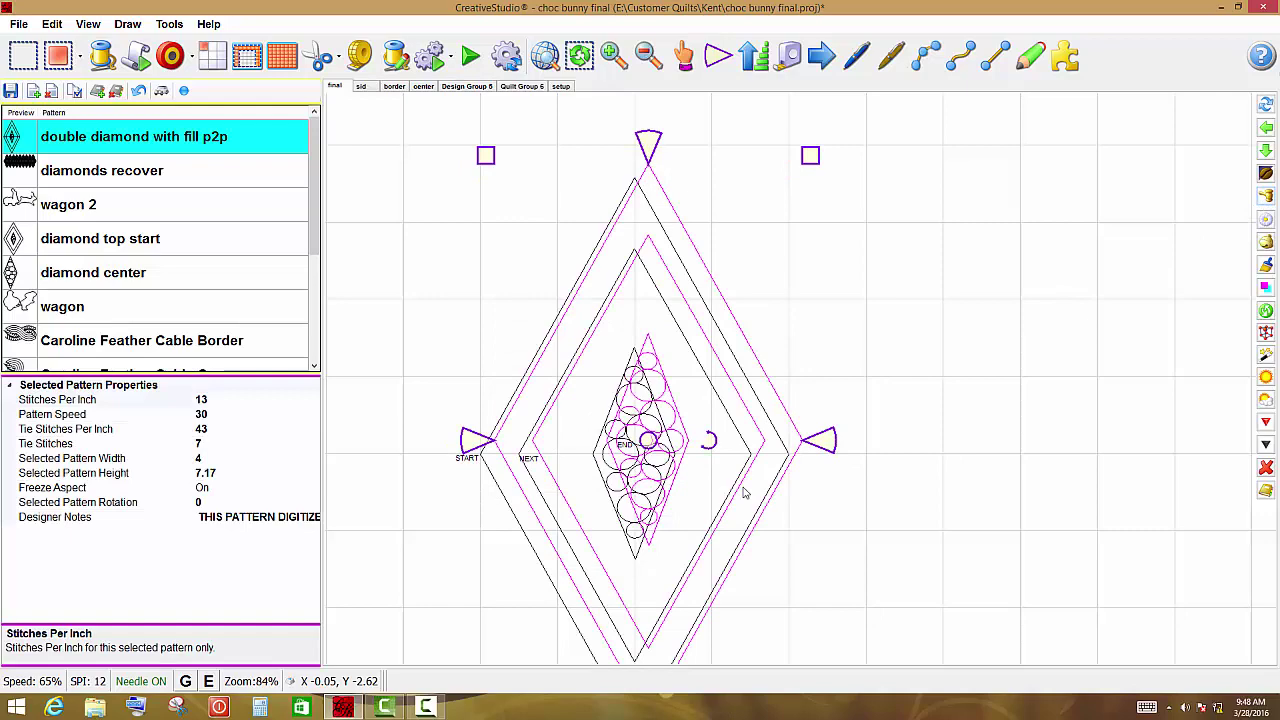
{"action": "left_click_drag", "start_coordinate": [660, 455], "coordinate": [956, 459]}
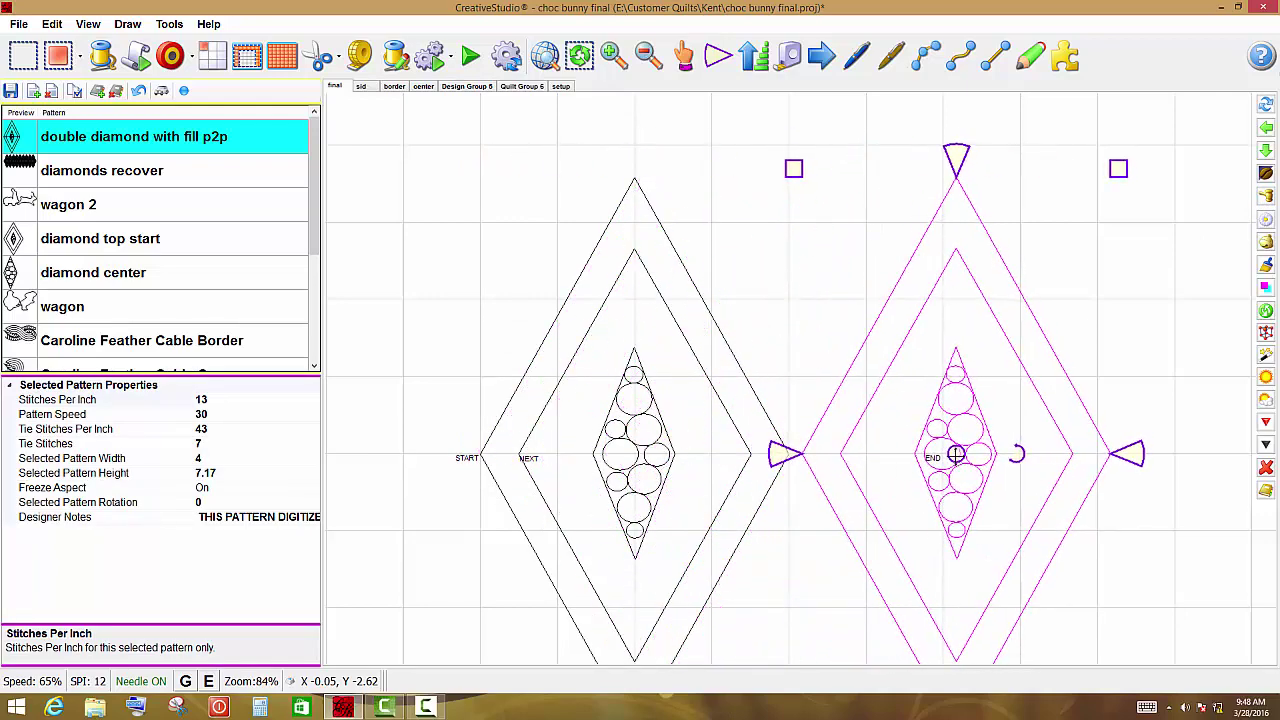
Step: Split the copied double diamond at its centre diamond's left corner, separating the circle-filled centre from the two outer diamonds
{"action": "left_click", "coordinate": [571, 471]}
{"action": "left_click", "coordinate": [627, 461]}
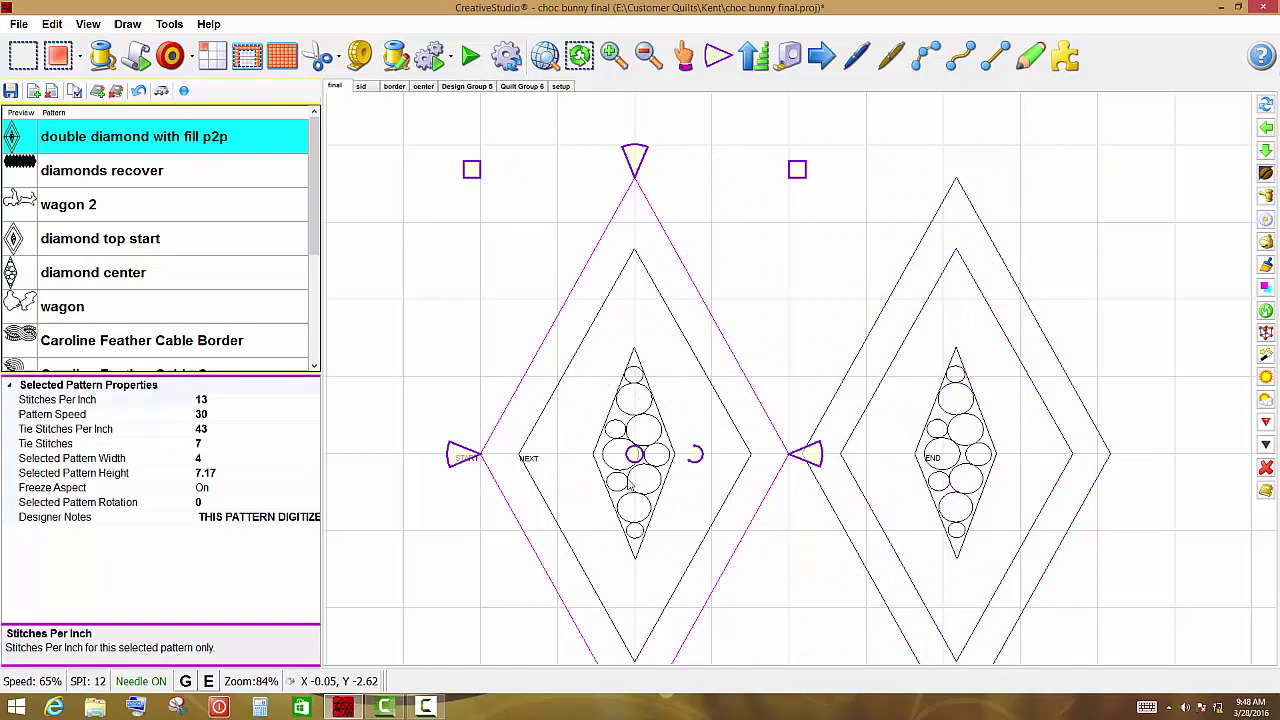
{"action": "left_click", "coordinate": [630, 486]}
{"action": "left_click", "coordinate": [962, 462]}
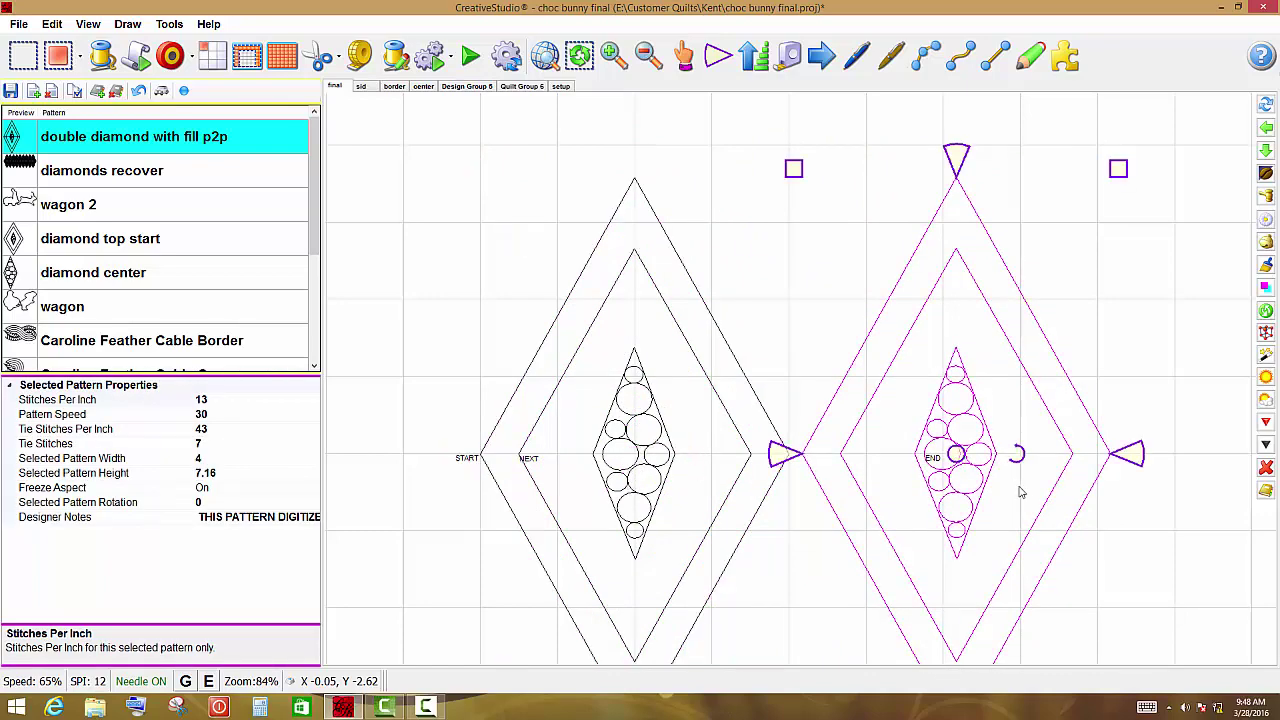
{"action": "left_click_drag", "start_coordinate": [1049, 521], "coordinate": [862, 510]}
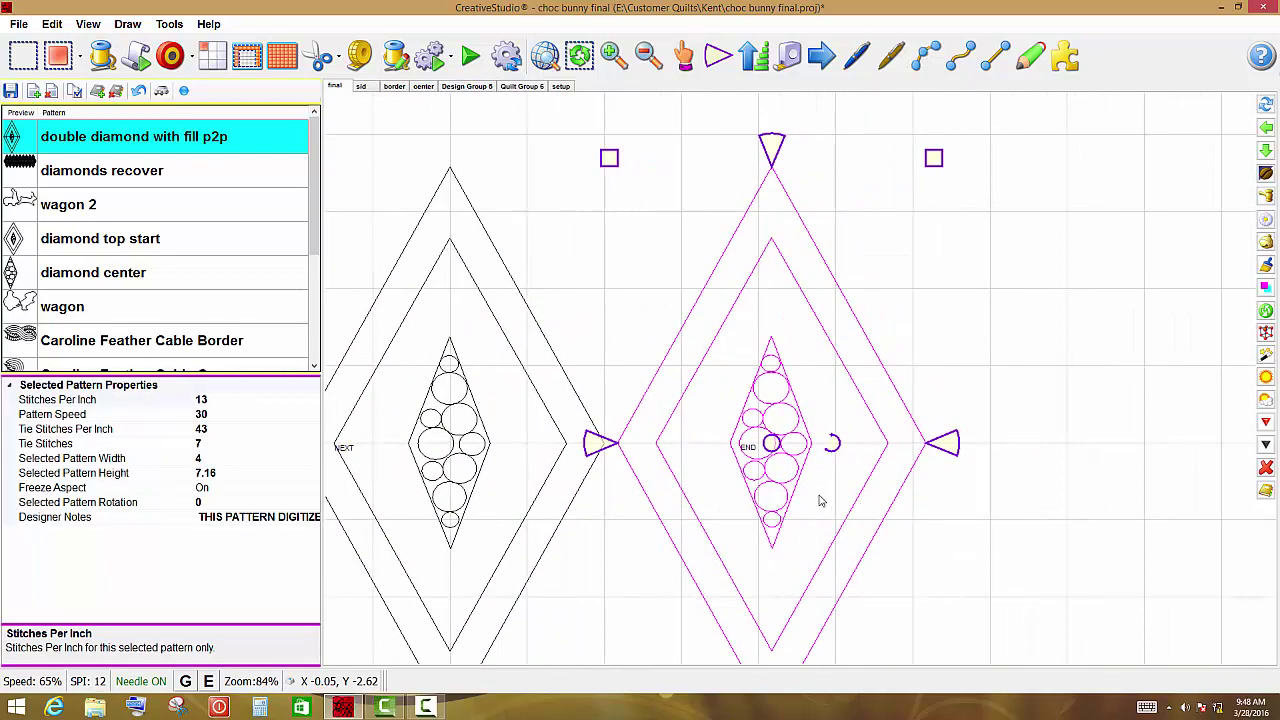
{"action": "left_click", "coordinate": [777, 492]}
{"action": "scroll", "coordinate": [735, 485], "scroll_direction": "up", "scroll_amount": 2}
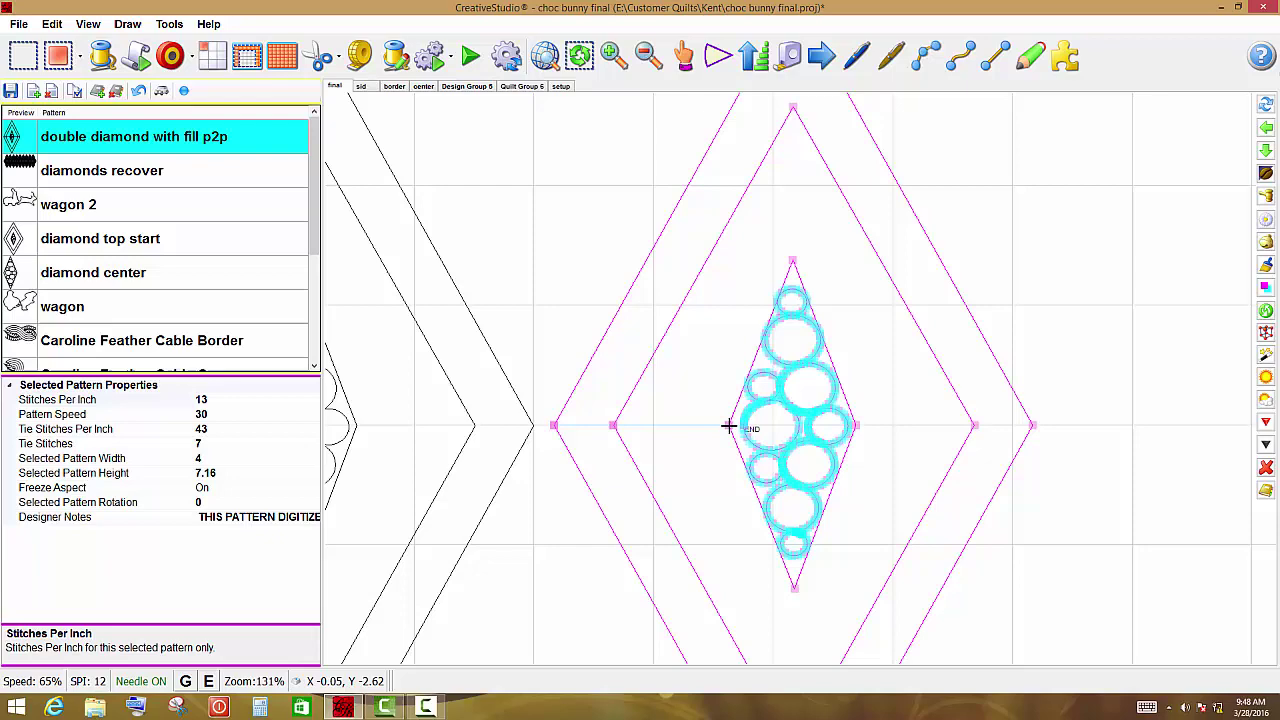
{"action": "left_click", "coordinate": [729, 427]}
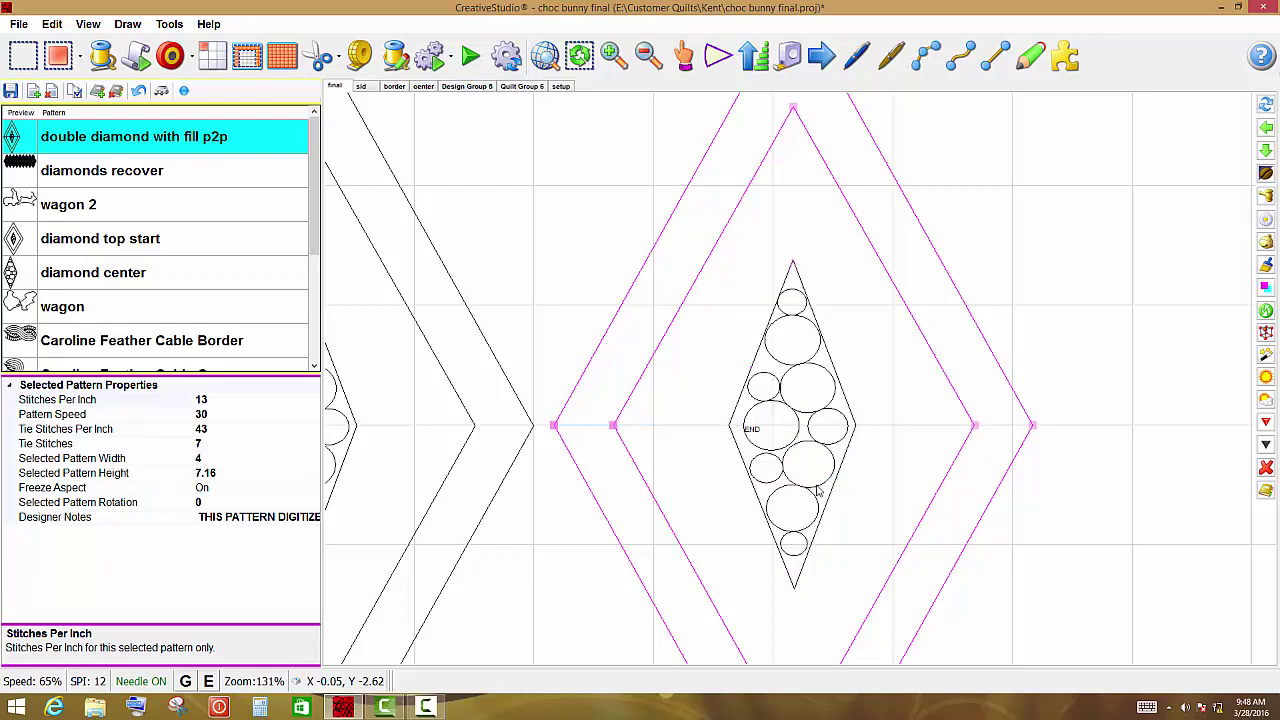
Step: Delete the two outer diamonds of the copy, keeping its circle-filled centre diamond
{"action": "scroll", "coordinate": [817, 486], "scroll_direction": "down", "scroll_amount": 3}
{"action": "key", "text": "Delete"}
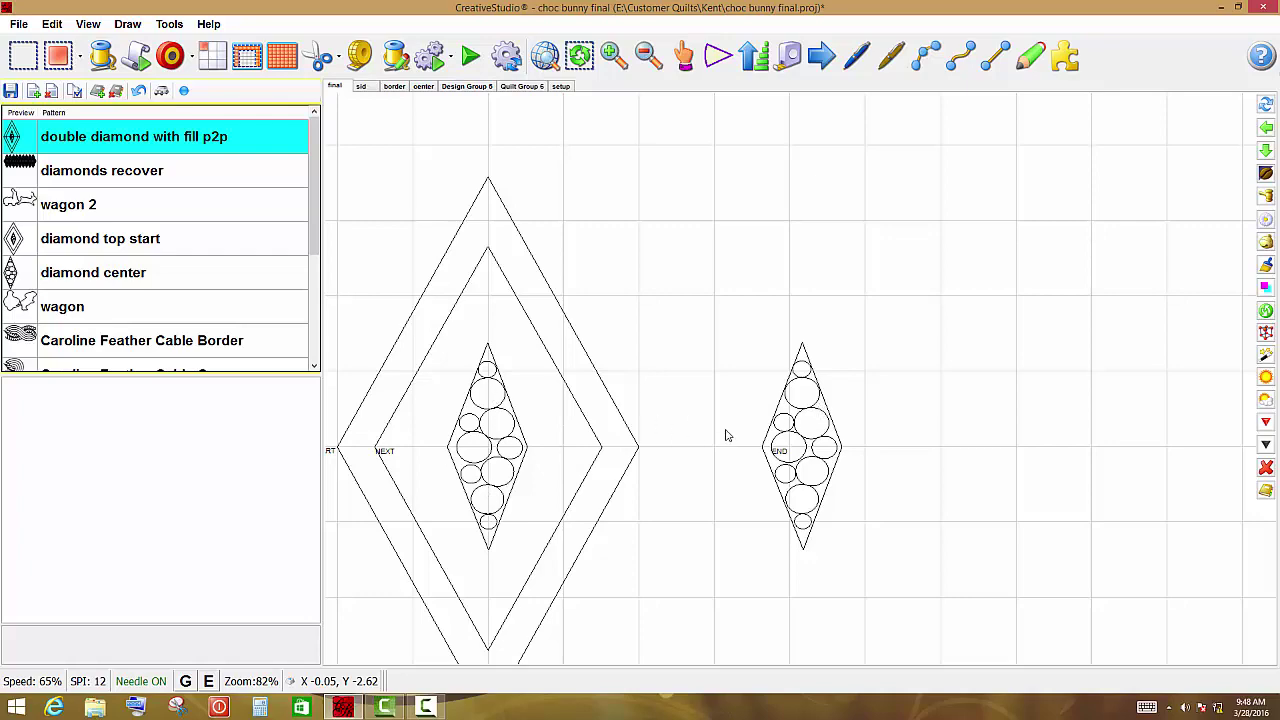
Step: Split the copy's circle fill at the top small circle's left edge and at its next point up, isolating the short arc between them
{"action": "scroll", "coordinate": [805, 405], "scroll_direction": "up", "scroll_amount": 5}
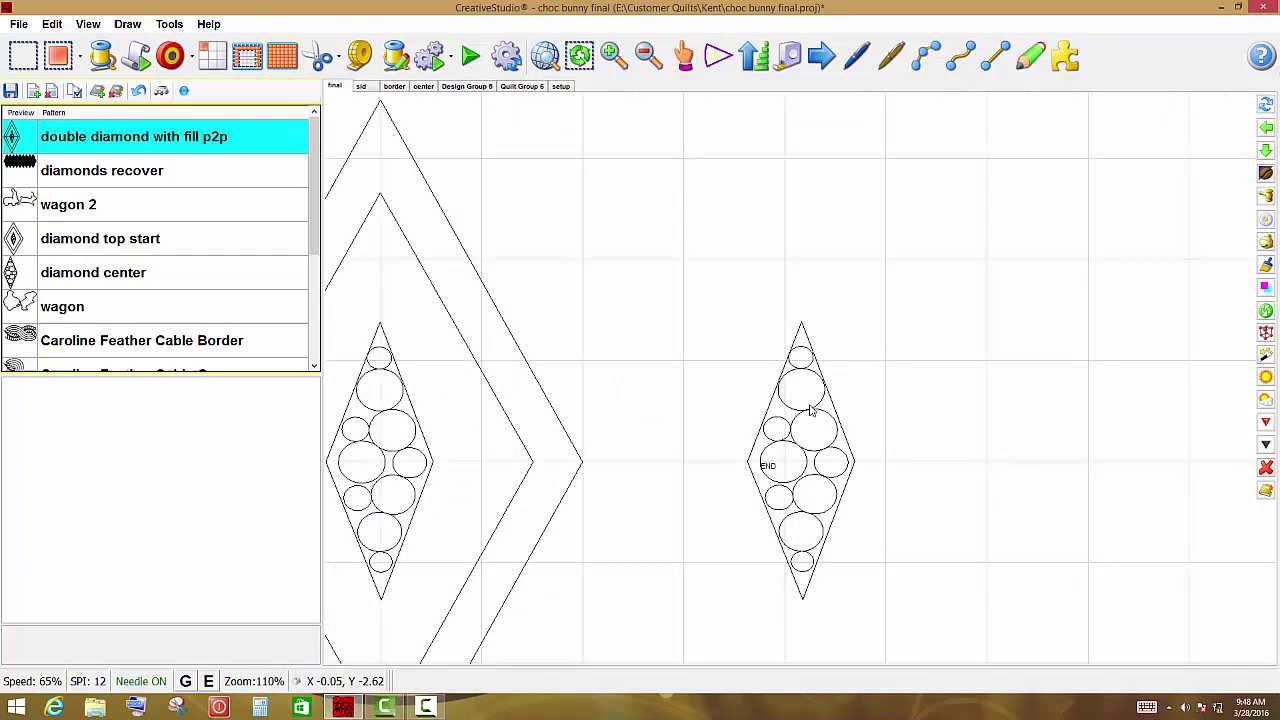
{"action": "left_click", "coordinate": [812, 411]}
{"action": "scroll", "coordinate": [812, 416], "scroll_direction": "up", "scroll_amount": 1}
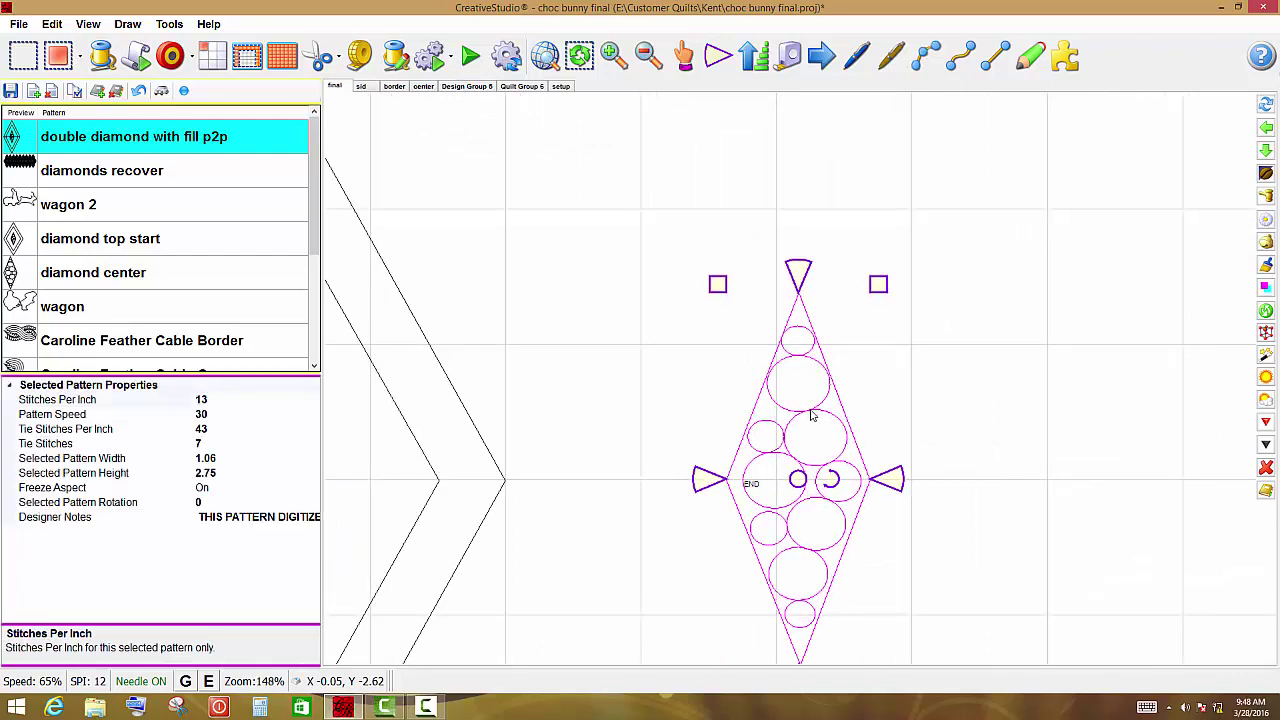
{"action": "double_click", "coordinate": [812, 416]}
{"action": "scroll", "coordinate": [808, 310], "scroll_direction": "up", "scroll_amount": 5}
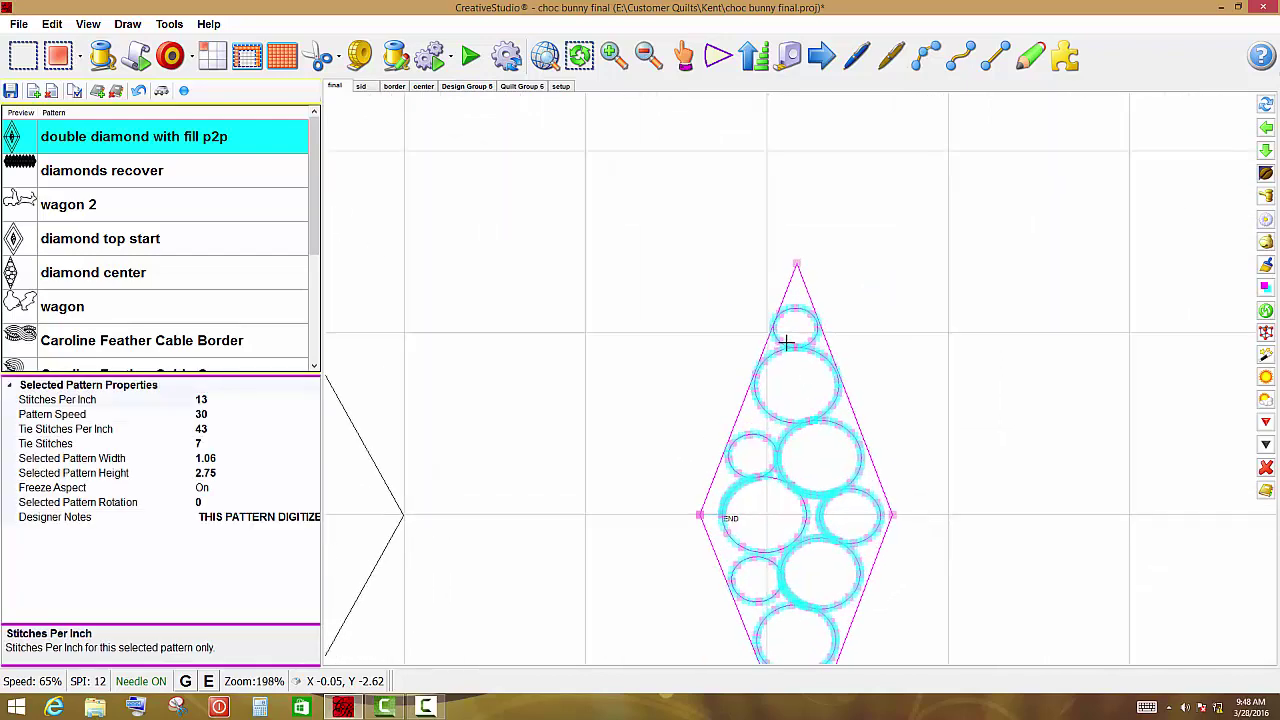
{"action": "scroll", "coordinate": [769, 320], "scroll_direction": "up", "scroll_amount": 7}
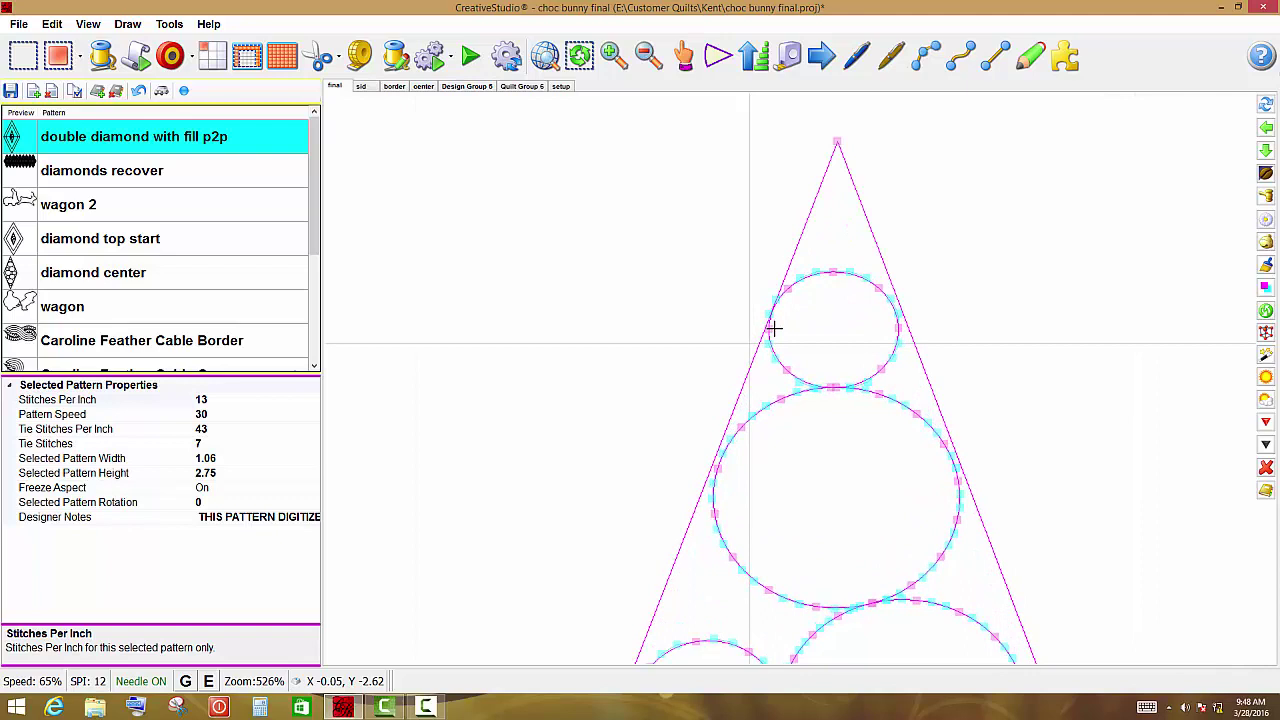
{"action": "scroll", "coordinate": [771, 328], "scroll_direction": "up", "scroll_amount": 3}
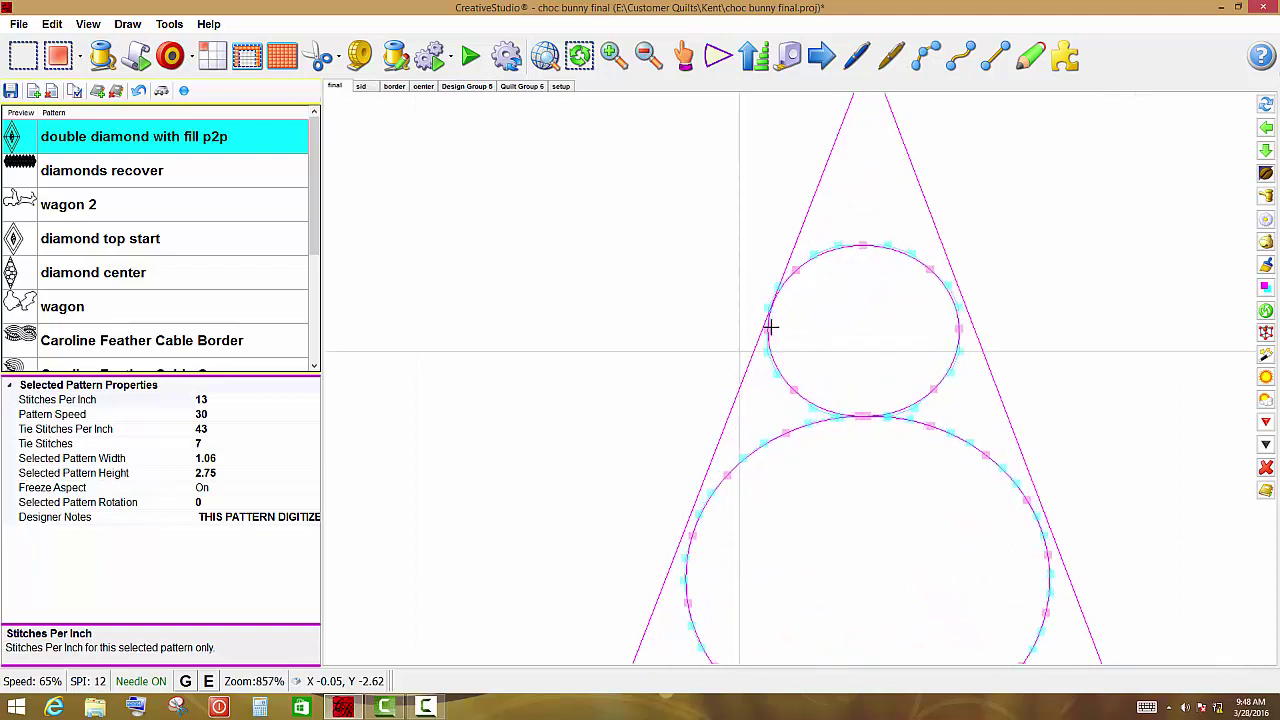
{"action": "left_click", "coordinate": [770, 327]}
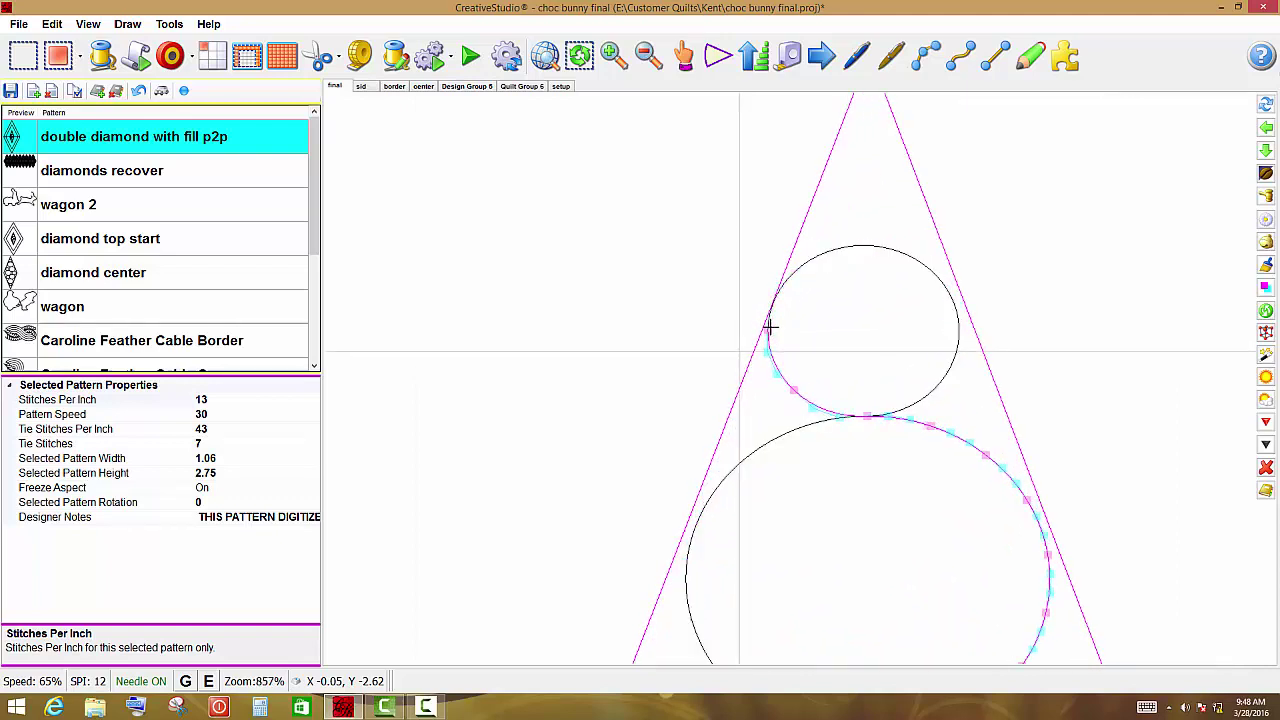
{"action": "left_click", "coordinate": [791, 297]}
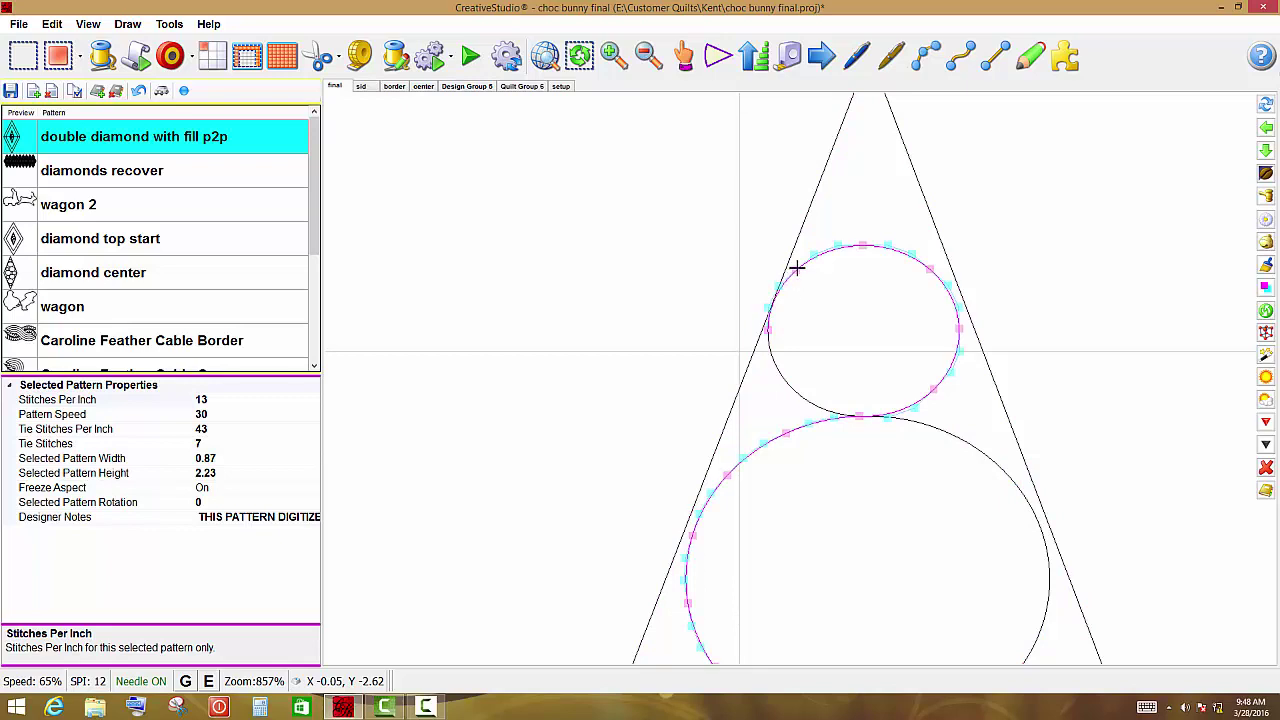
{"action": "scroll", "coordinate": [800, 270], "scroll_direction": "down", "scroll_amount": 9}
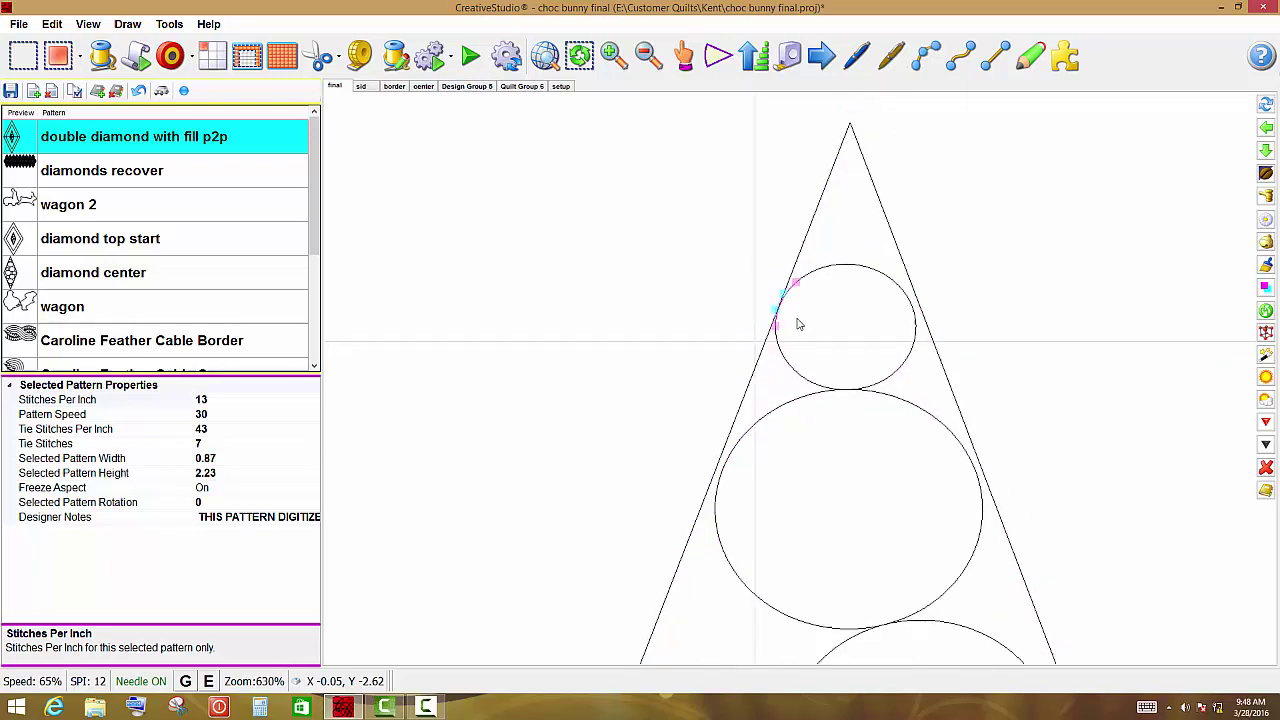
Step: Split the copied centre diamond's outline at its upper tip, separating its upper-left side from the rest
{"action": "left_click", "coordinate": [830, 257]}
{"action": "scroll", "coordinate": [829, 259], "scroll_direction": "down", "scroll_amount": 3}
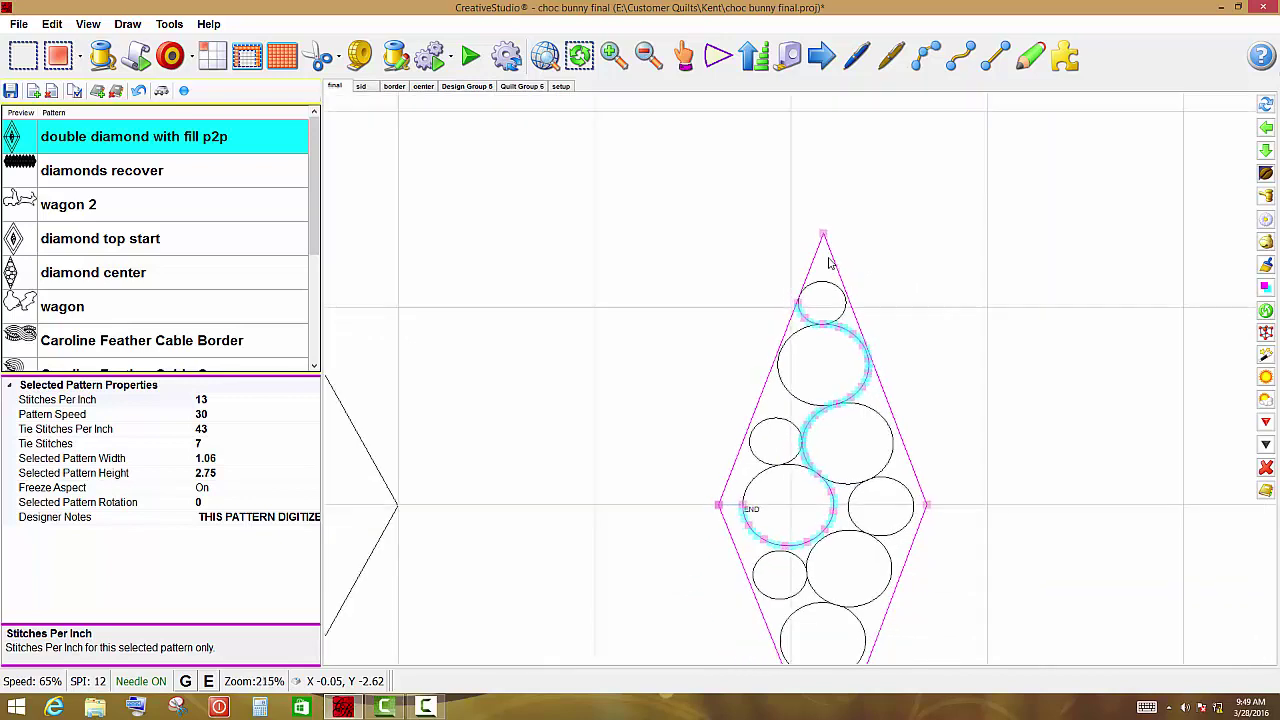
{"action": "scroll", "coordinate": [829, 262], "scroll_direction": "down", "scroll_amount": 1}
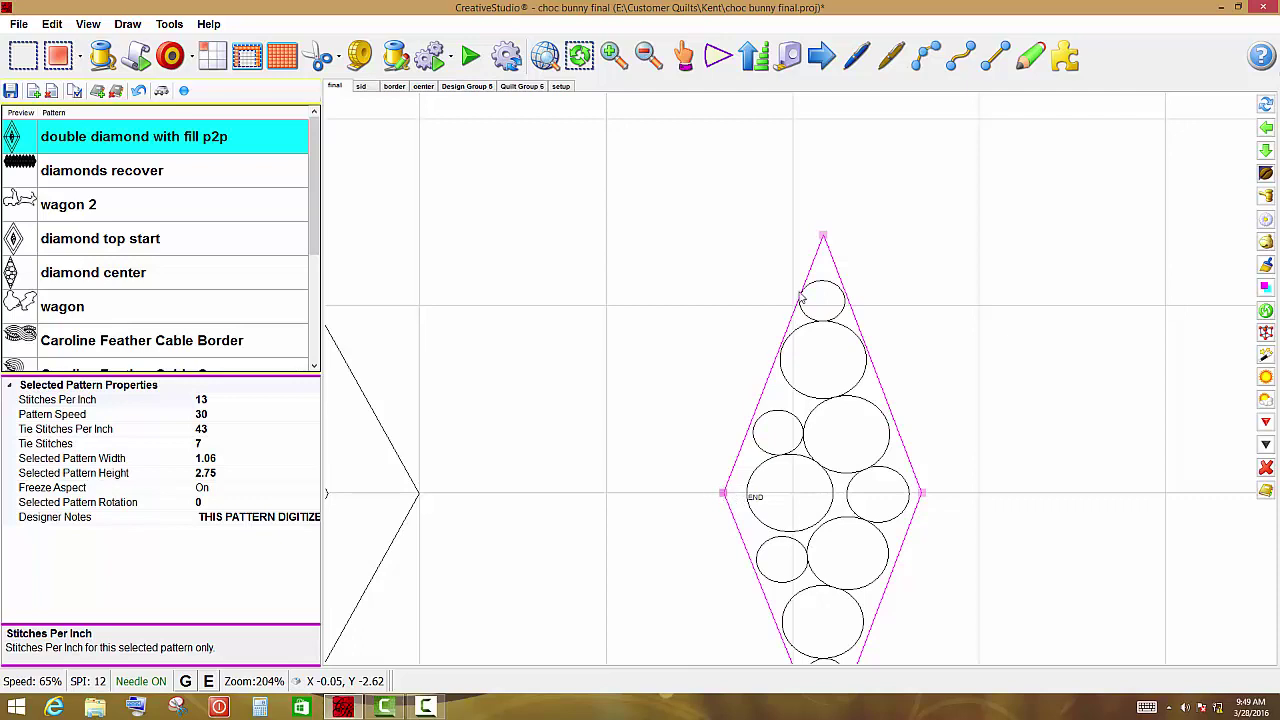
{"action": "left_click", "coordinate": [822, 238]}
Step: Apply the P2C conversion to the centre diamond's separated upper-left side
{"action": "left_click", "coordinate": [1267, 356]}
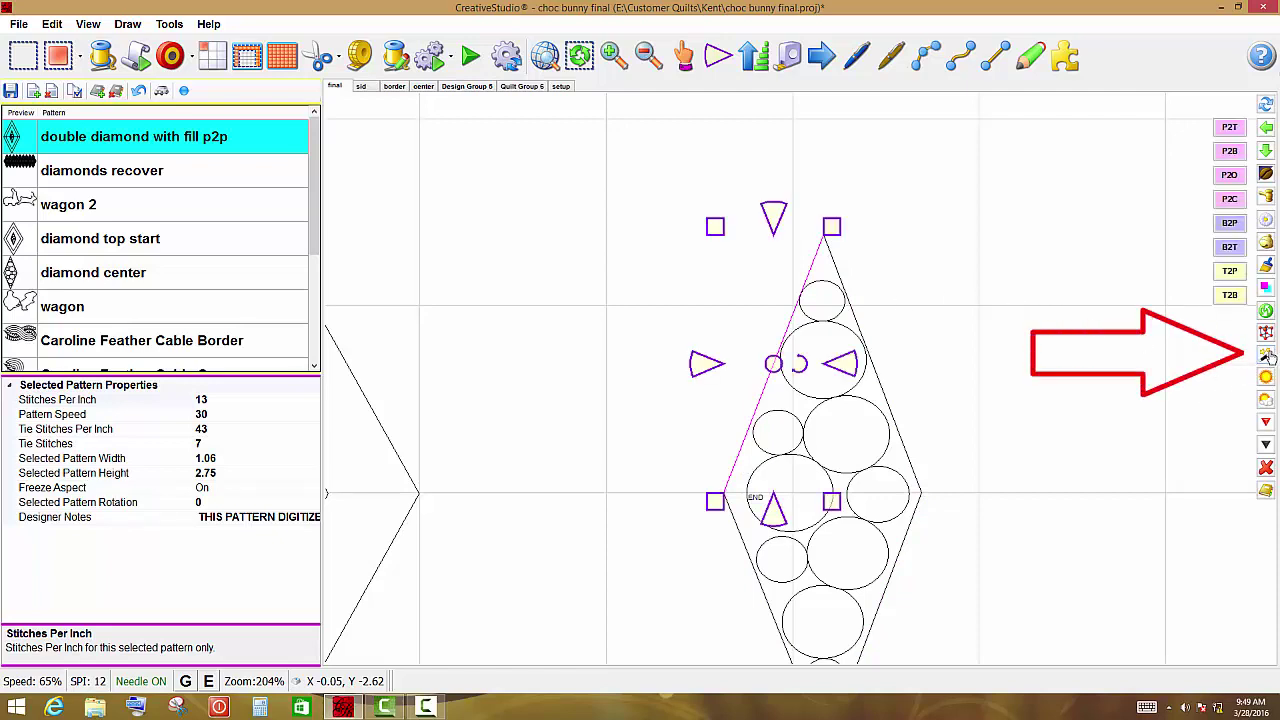
{"action": "left_click", "coordinate": [1227, 201]}
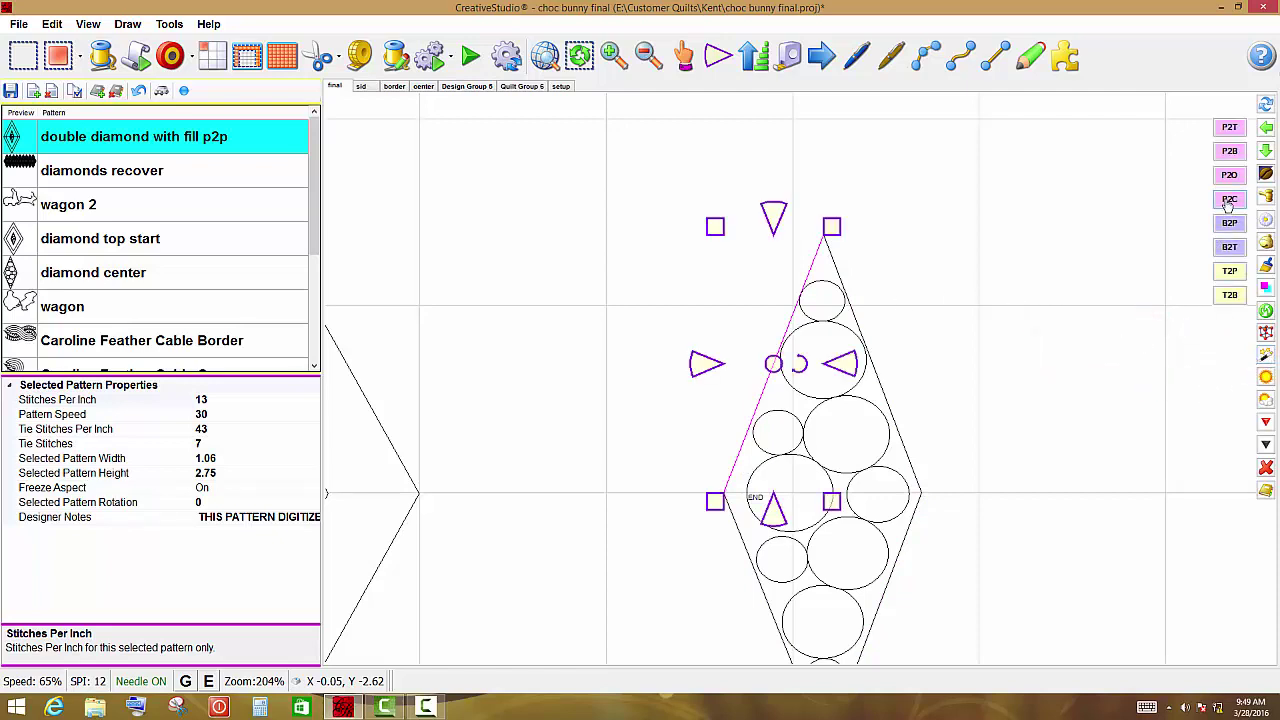
{"action": "left_click", "coordinate": [814, 268]}
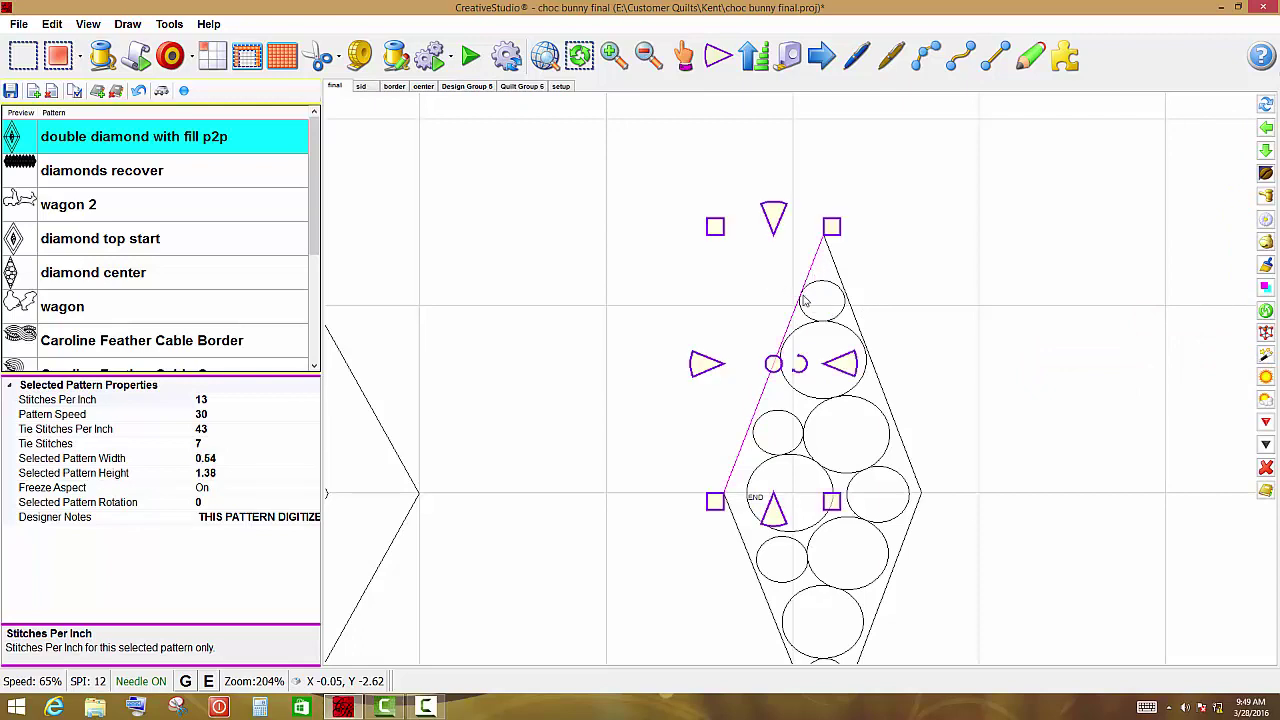
Step: Split the diamond's upper-left side at the point closest to the top small circle's left edge
{"action": "left_click", "coordinate": [802, 299]}
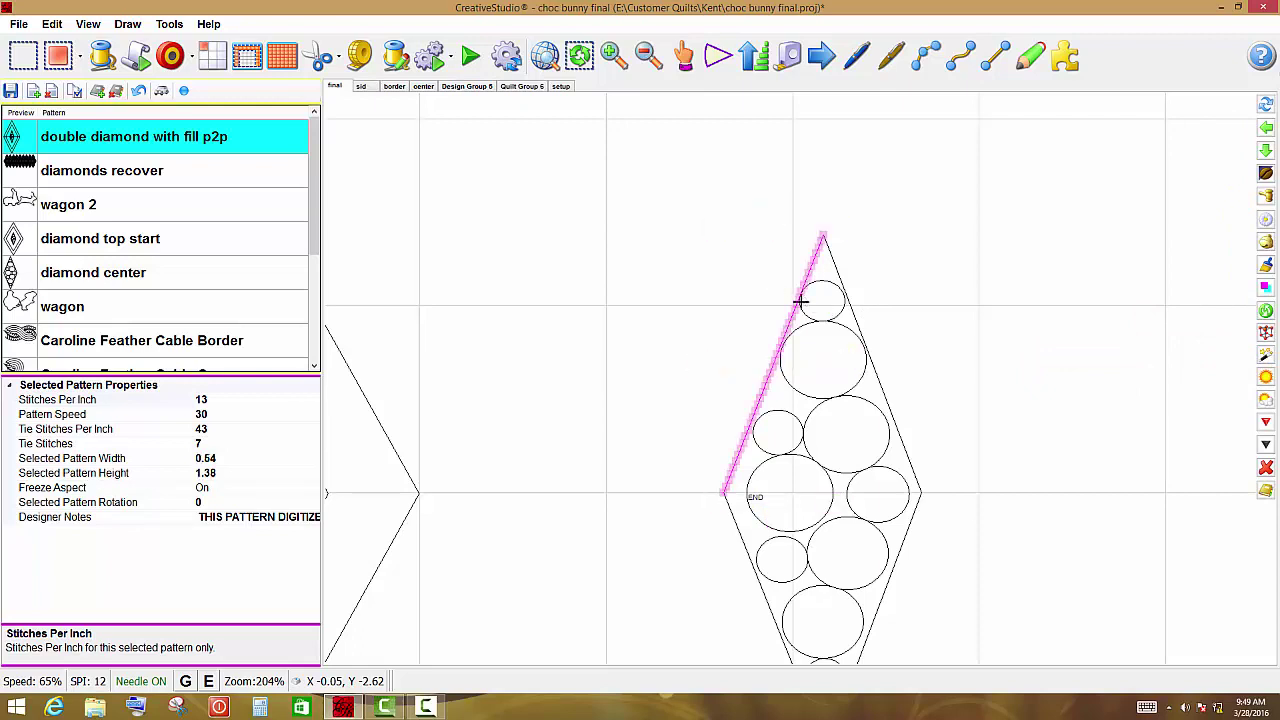
{"action": "scroll", "coordinate": [796, 317], "scroll_direction": "up", "scroll_amount": 1}
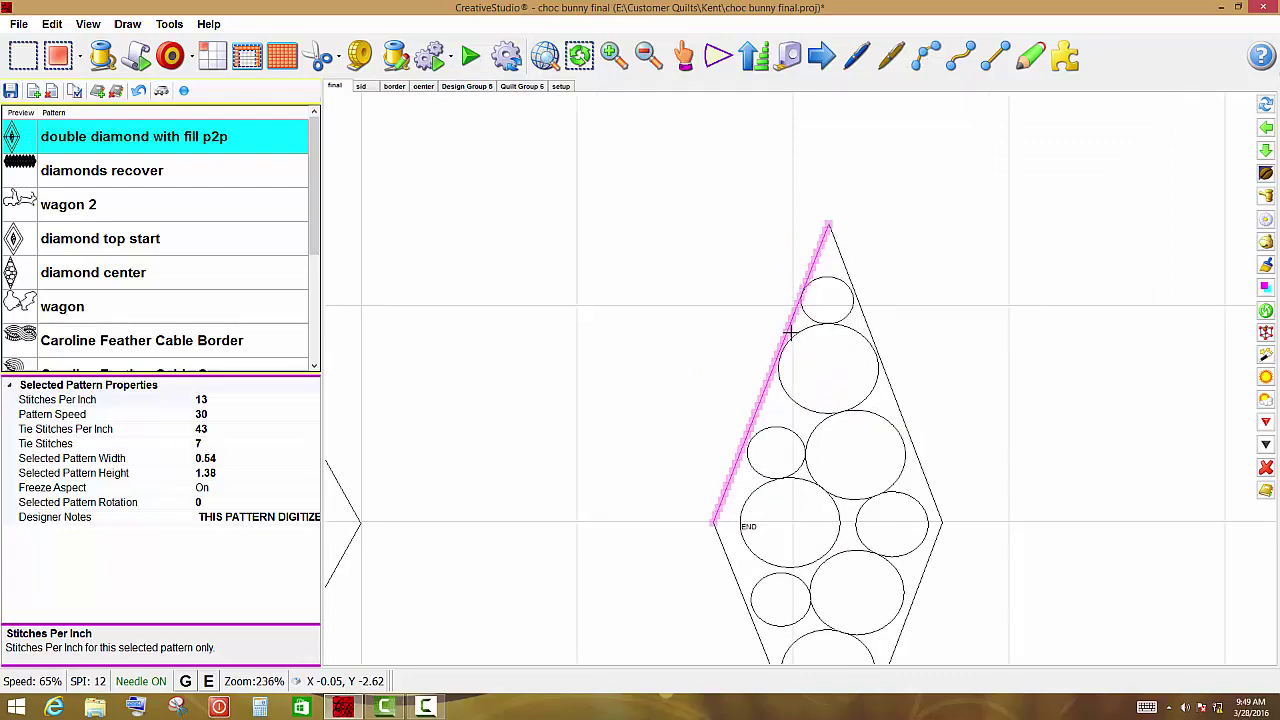
{"action": "scroll", "coordinate": [802, 283], "scroll_direction": "up", "scroll_amount": 3}
{"action": "scroll", "coordinate": [803, 281], "scroll_direction": "up", "scroll_amount": 2}
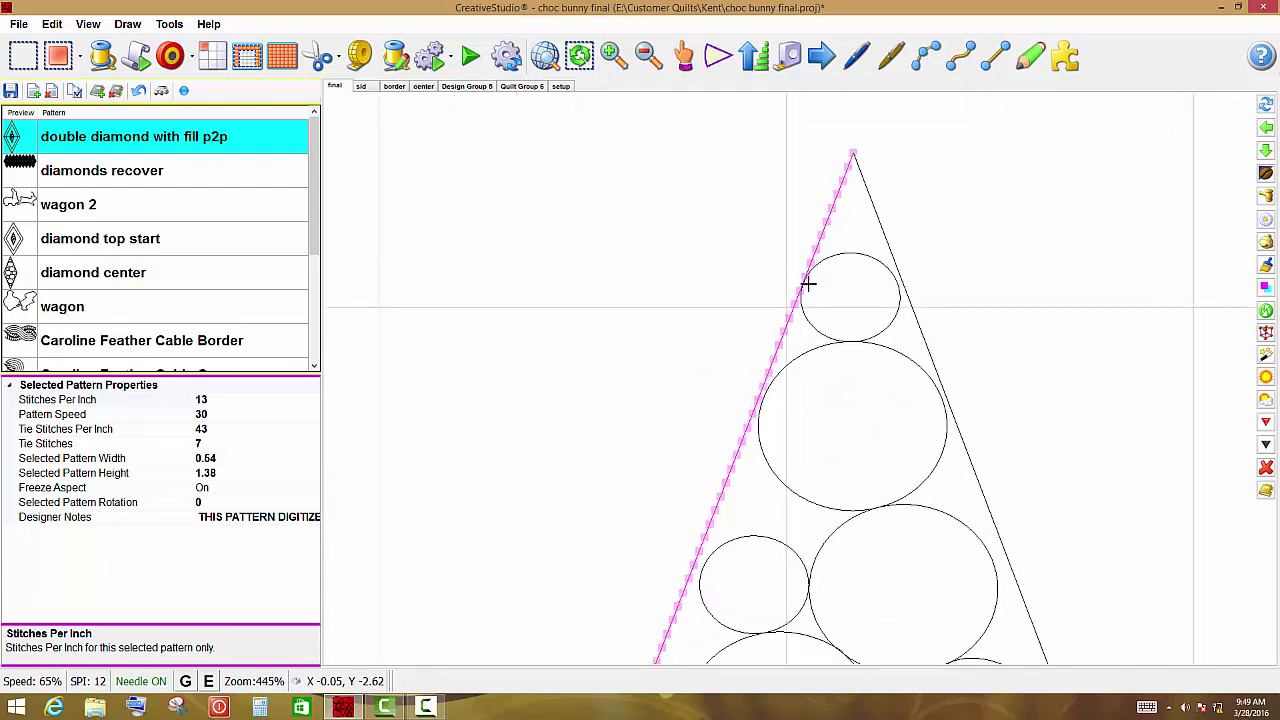
{"action": "scroll", "coordinate": [811, 290], "scroll_direction": "up", "scroll_amount": 7}
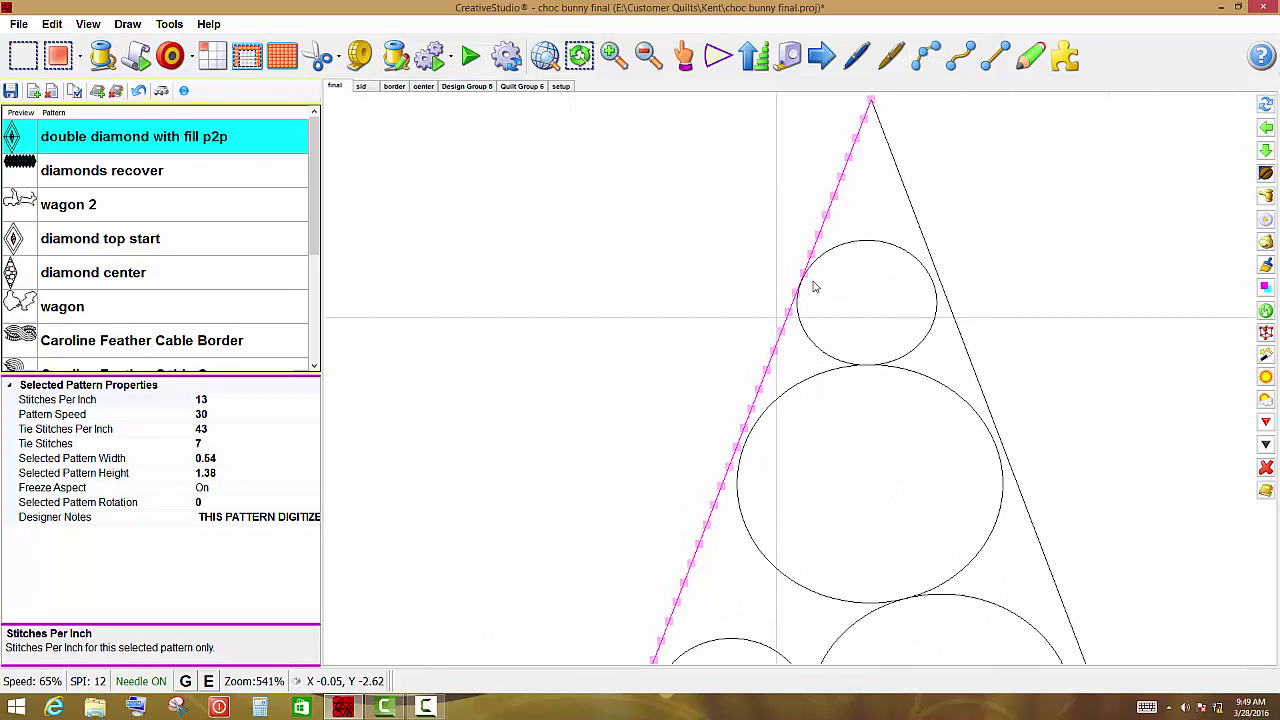
{"action": "scroll", "coordinate": [811, 288], "scroll_direction": "up", "scroll_amount": 3}
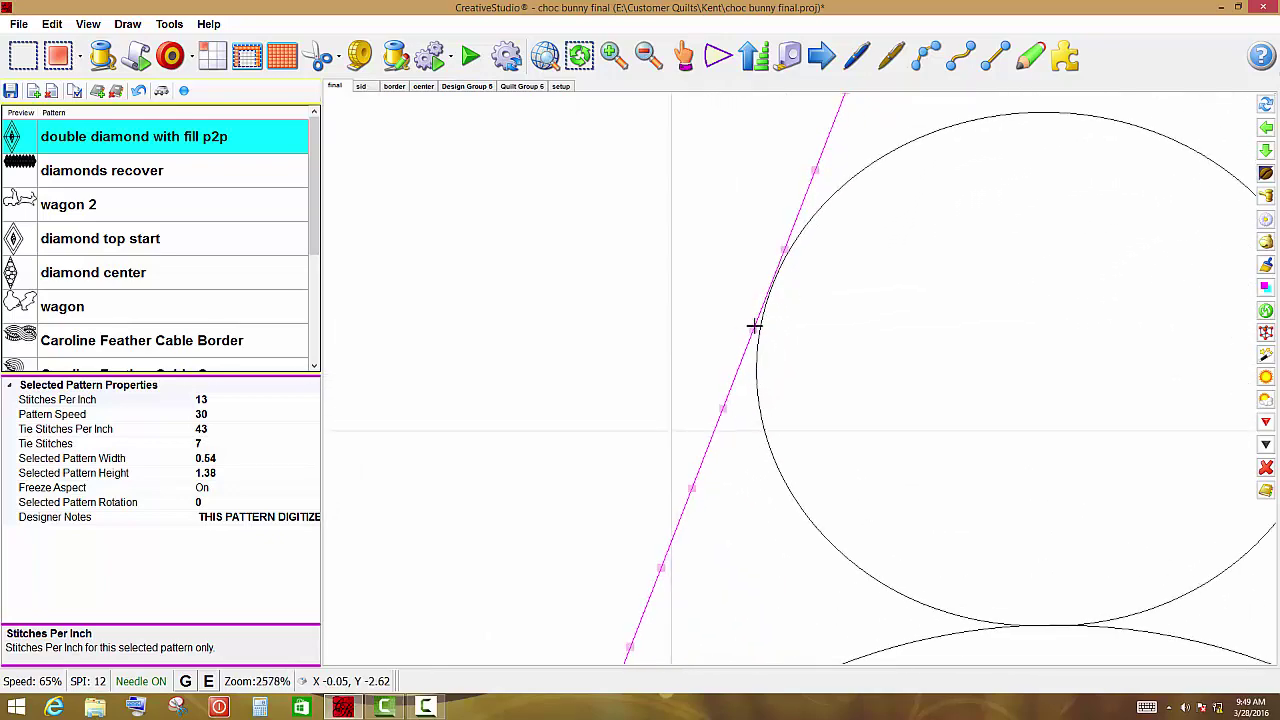
{"action": "left_click", "coordinate": [753, 328]}
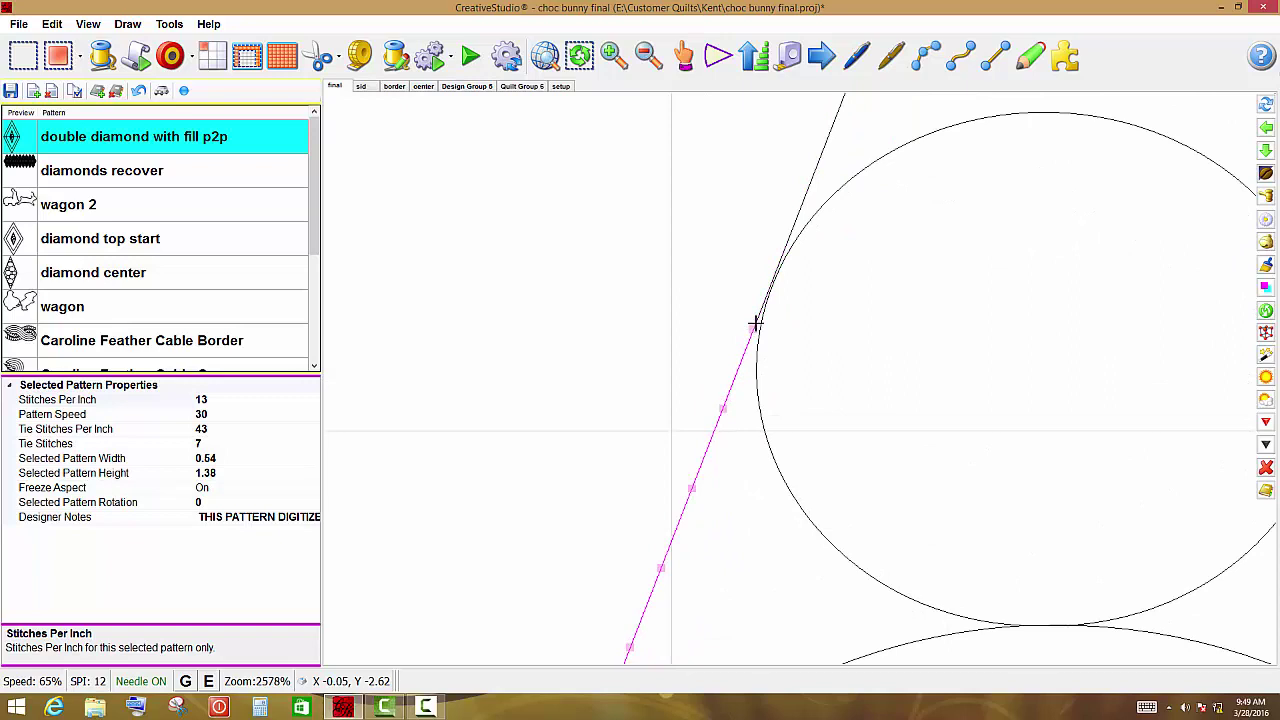
{"action": "left_click", "coordinate": [807, 204]}
{"action": "scroll", "coordinate": [804, 290], "scroll_direction": "down", "scroll_amount": 2}
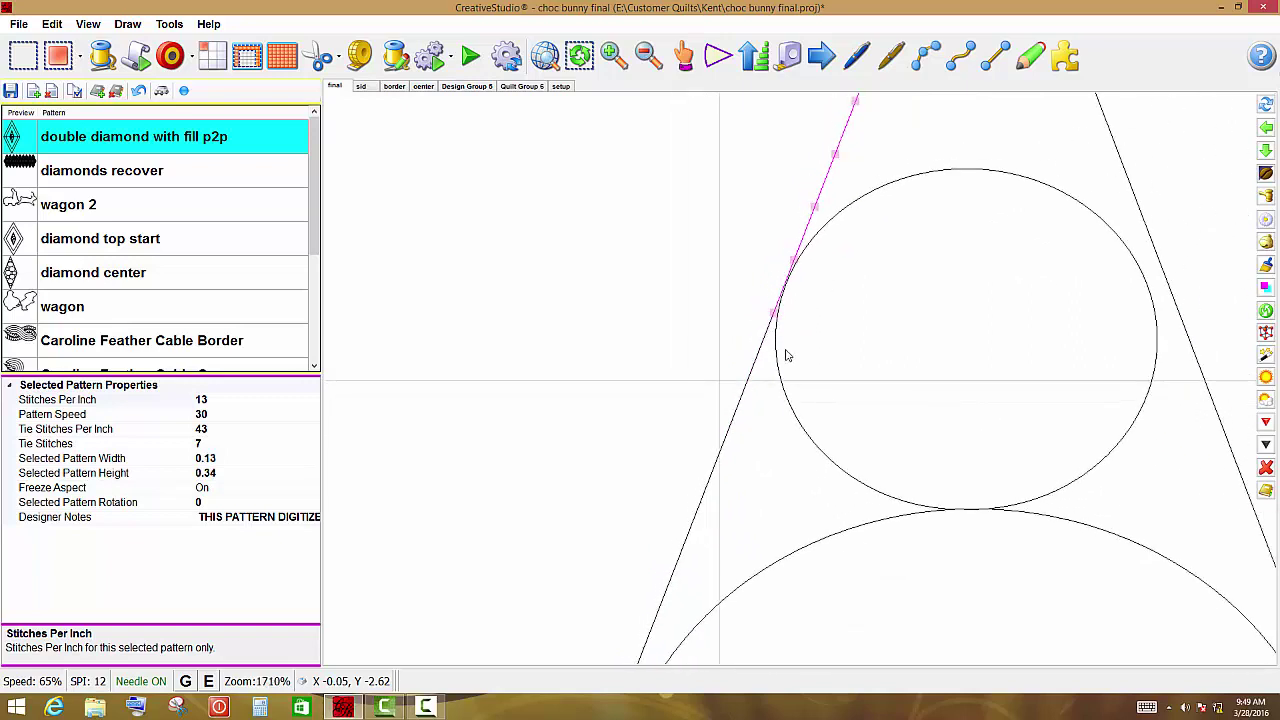
Step: Move the upper end of the split side's lower line slightly left, leaving a gap to the upper line
{"action": "key", "text": "ctrl+z"}
{"action": "left_click", "coordinate": [777, 330]}
{"action": "scroll", "coordinate": [778, 330], "scroll_direction": "up", "scroll_amount": 2}
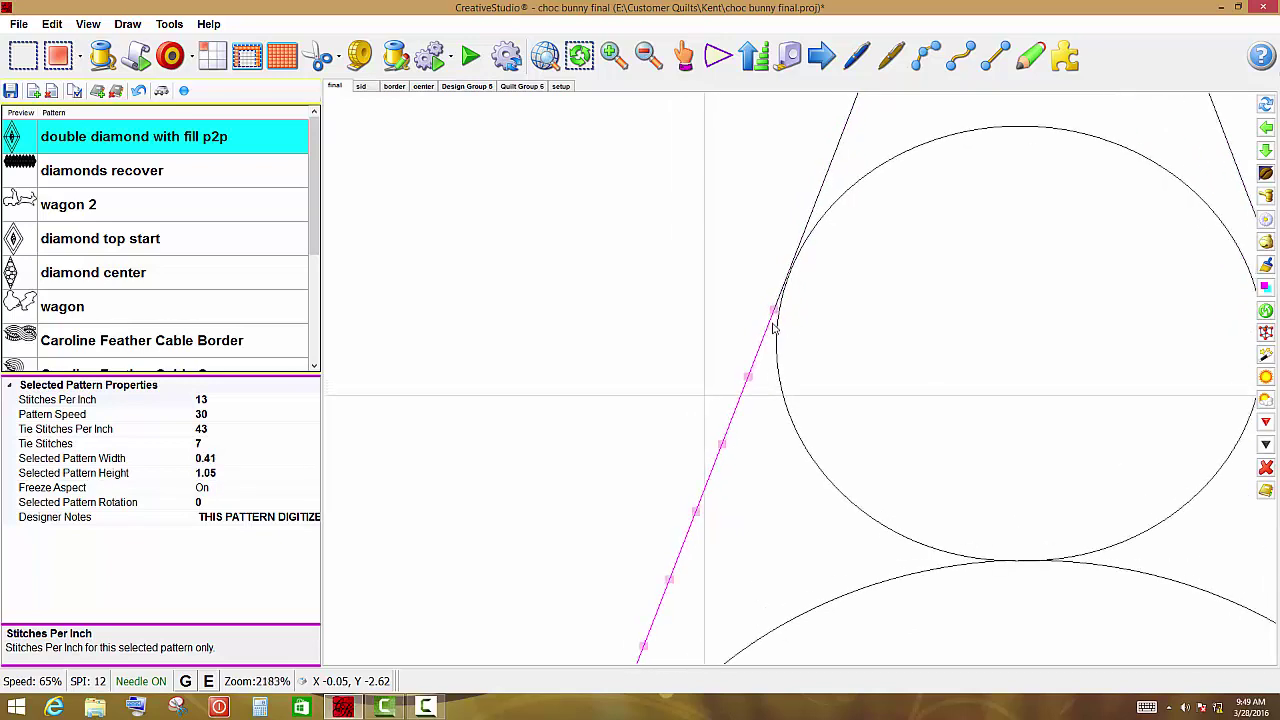
{"action": "scroll", "coordinate": [777, 330], "scroll_direction": "up", "scroll_amount": 1}
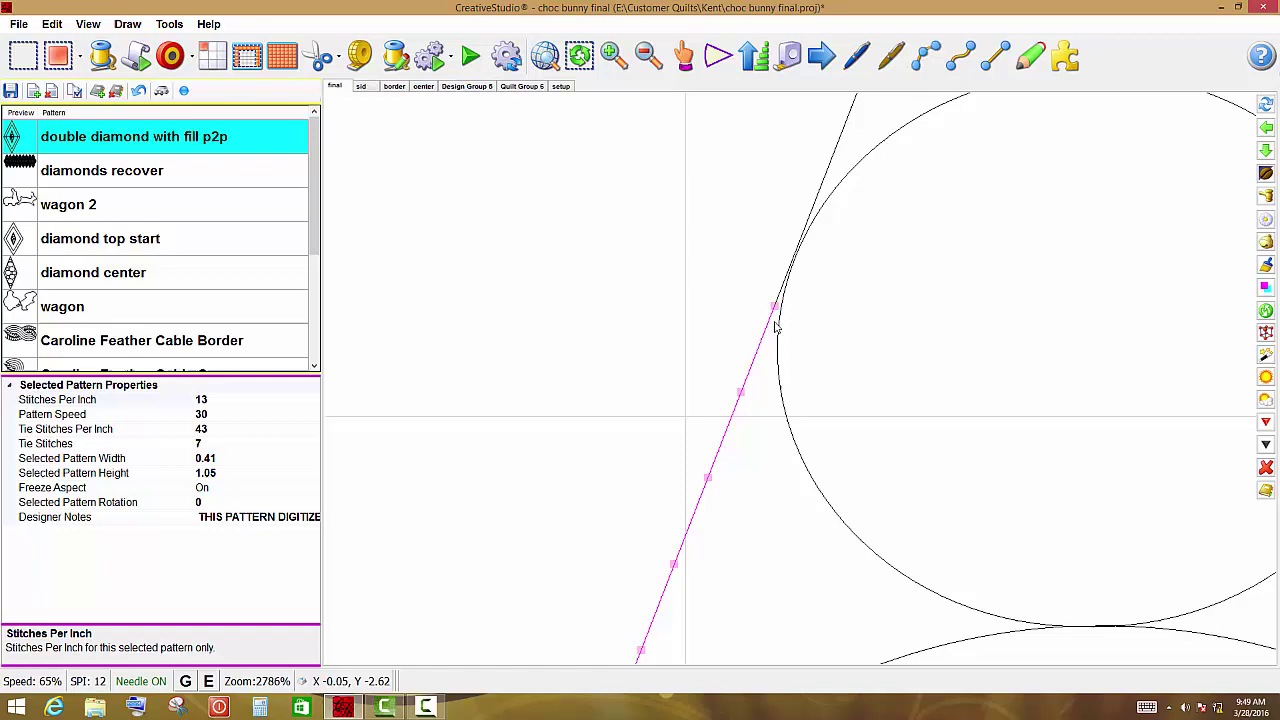
{"action": "left_click", "coordinate": [775, 324]}
{"action": "left_click_drag", "start_coordinate": [774, 308], "coordinate": [758, 299]}
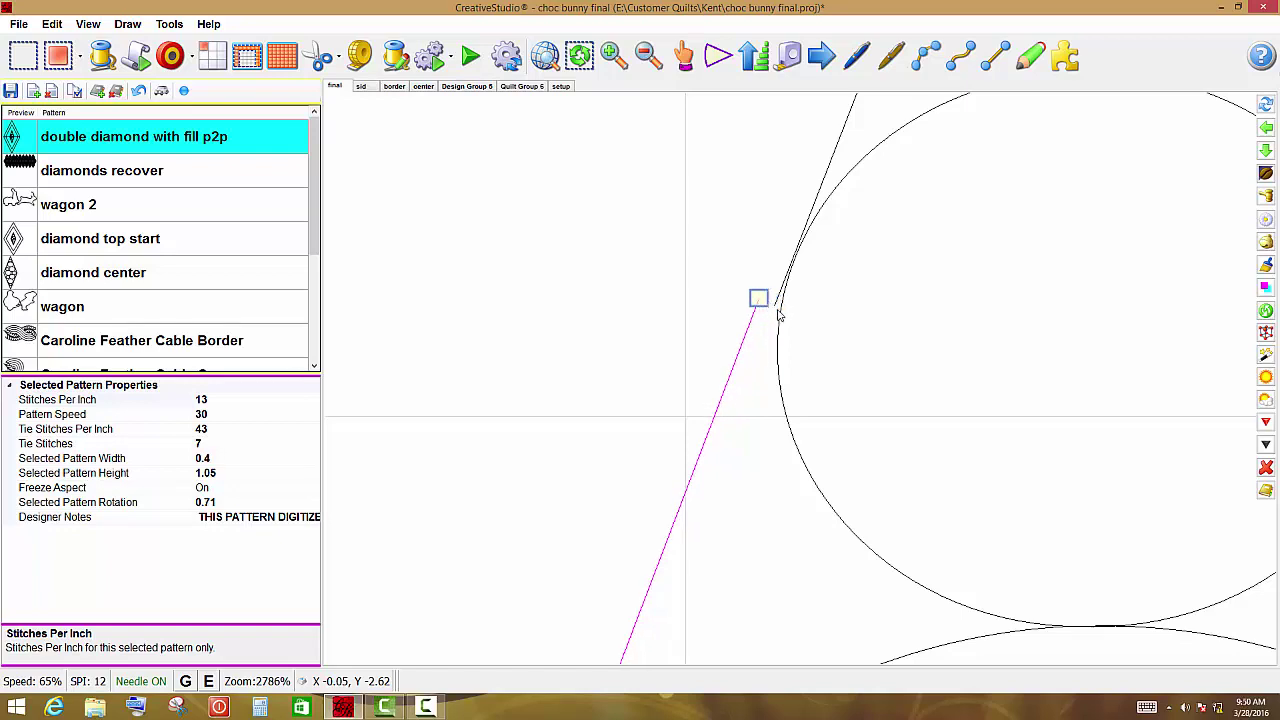
Step: Move the lower end of the small circle's short upper-left arc onto the upper end of the diamond's lower line
{"action": "left_click", "coordinate": [782, 322]}
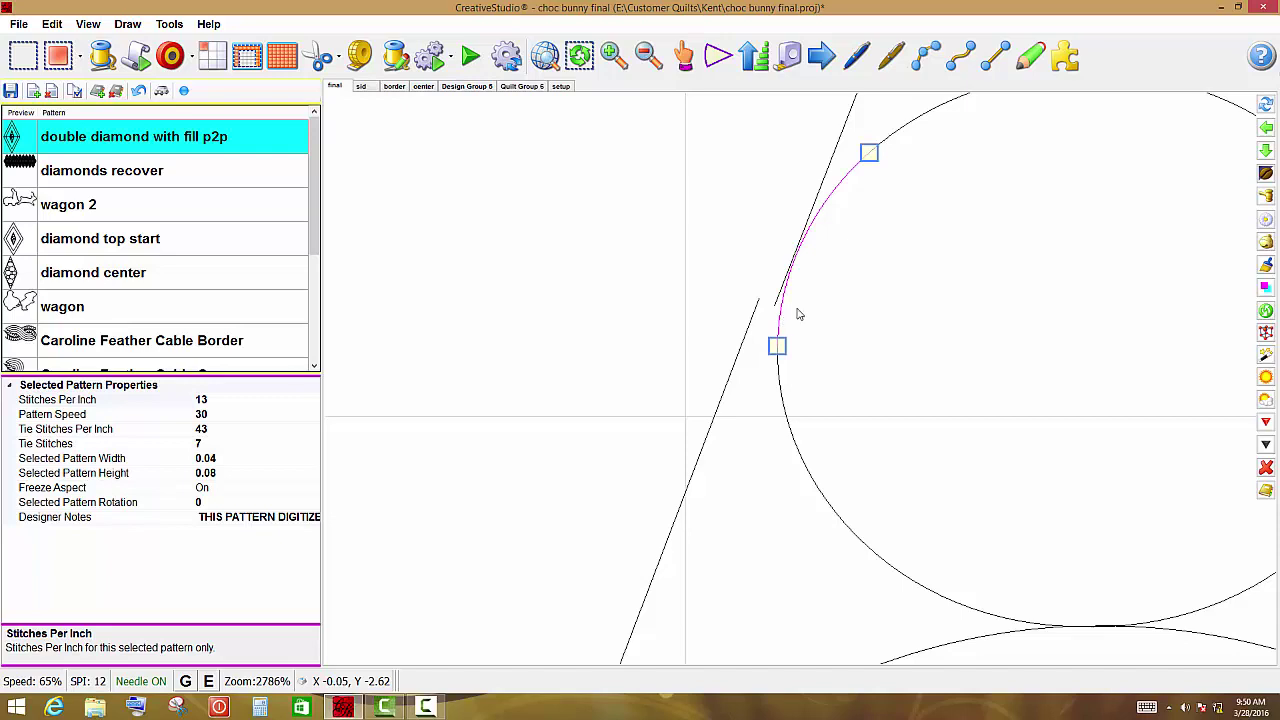
{"action": "scroll", "coordinate": [798, 314], "scroll_direction": "down", "scroll_amount": 4}
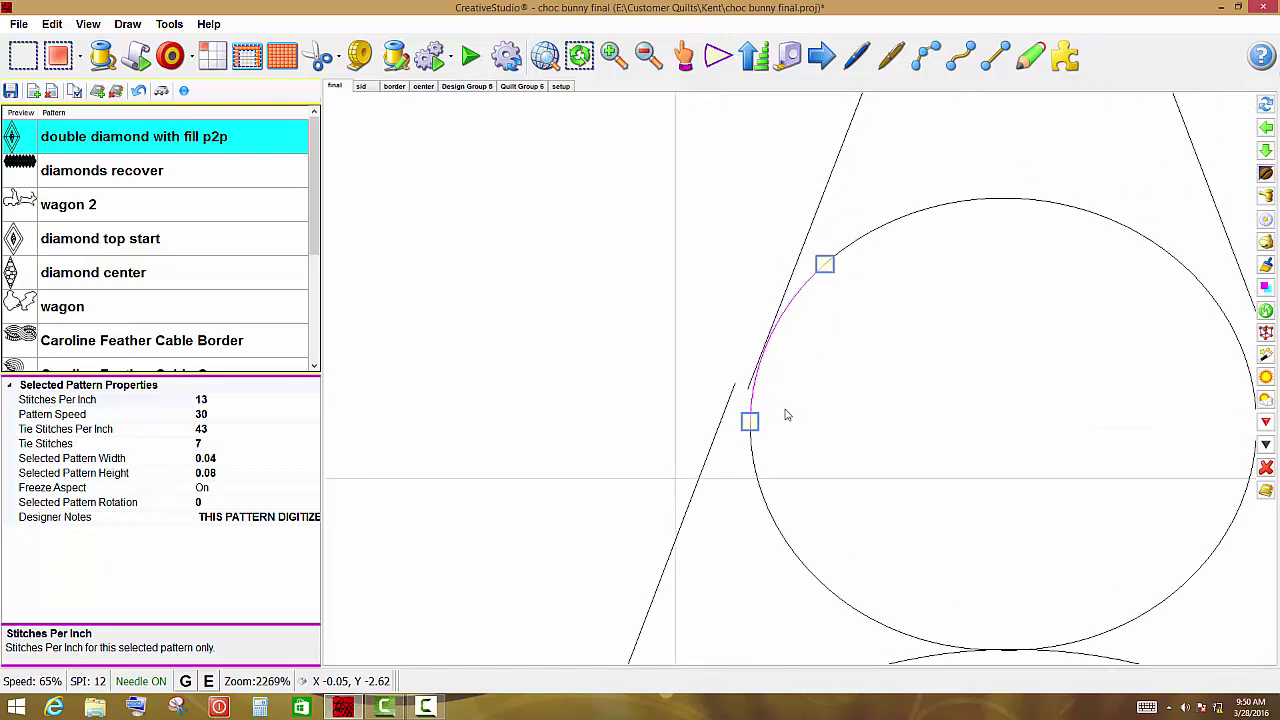
{"action": "left_click_drag", "start_coordinate": [750, 424], "coordinate": [750, 424]}
{"action": "left_click", "coordinate": [750, 421]}
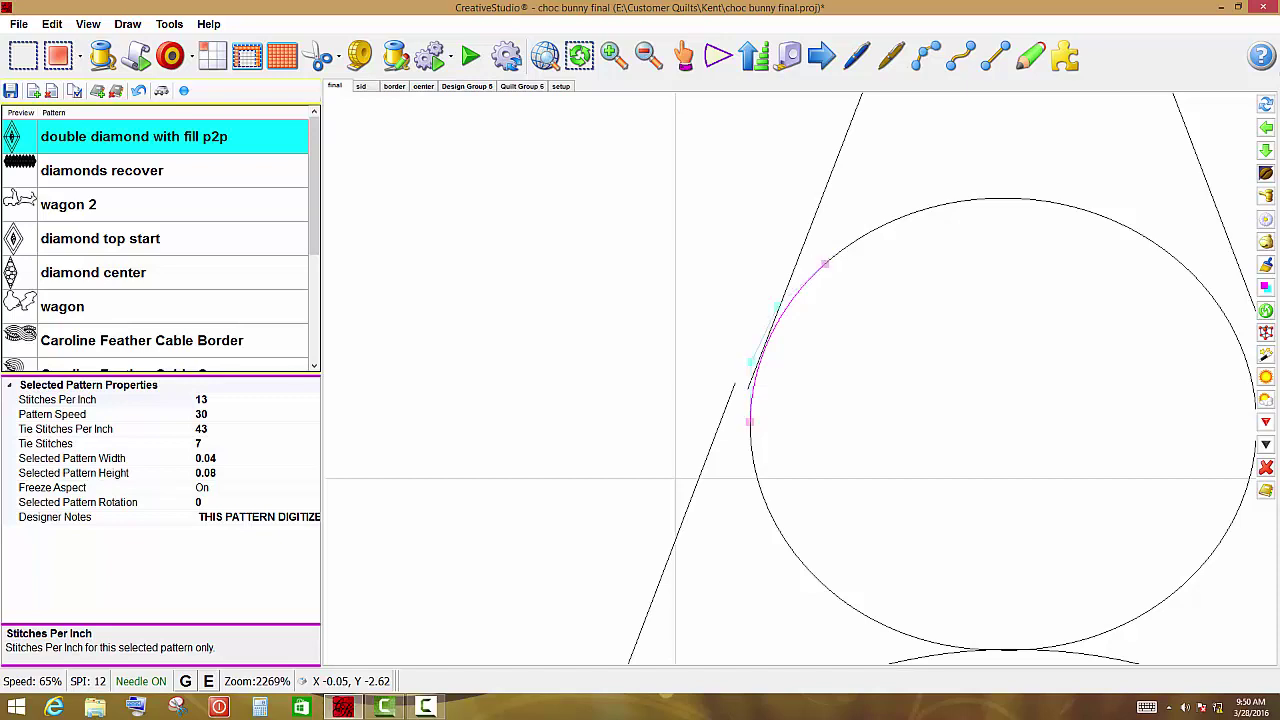
{"action": "left_click_drag", "start_coordinate": [750, 421], "coordinate": [738, 398]}
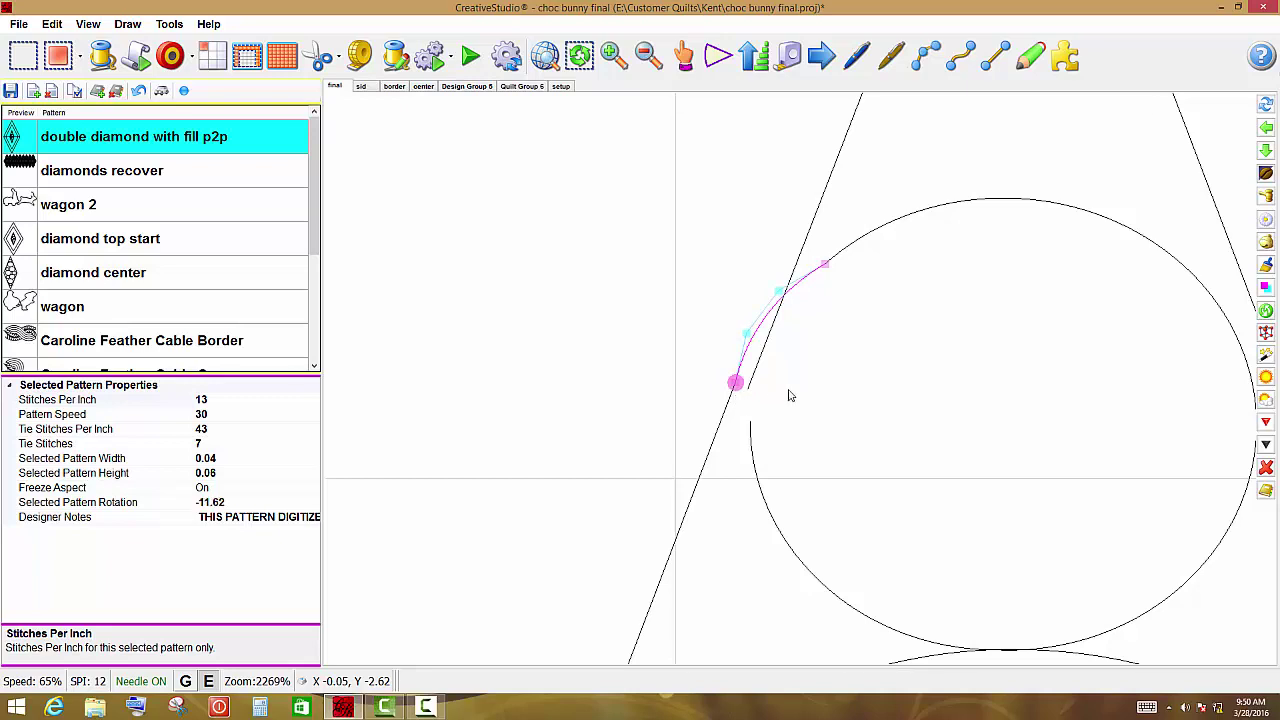
{"action": "scroll", "coordinate": [788, 396], "scroll_direction": "down", "scroll_amount": 1}
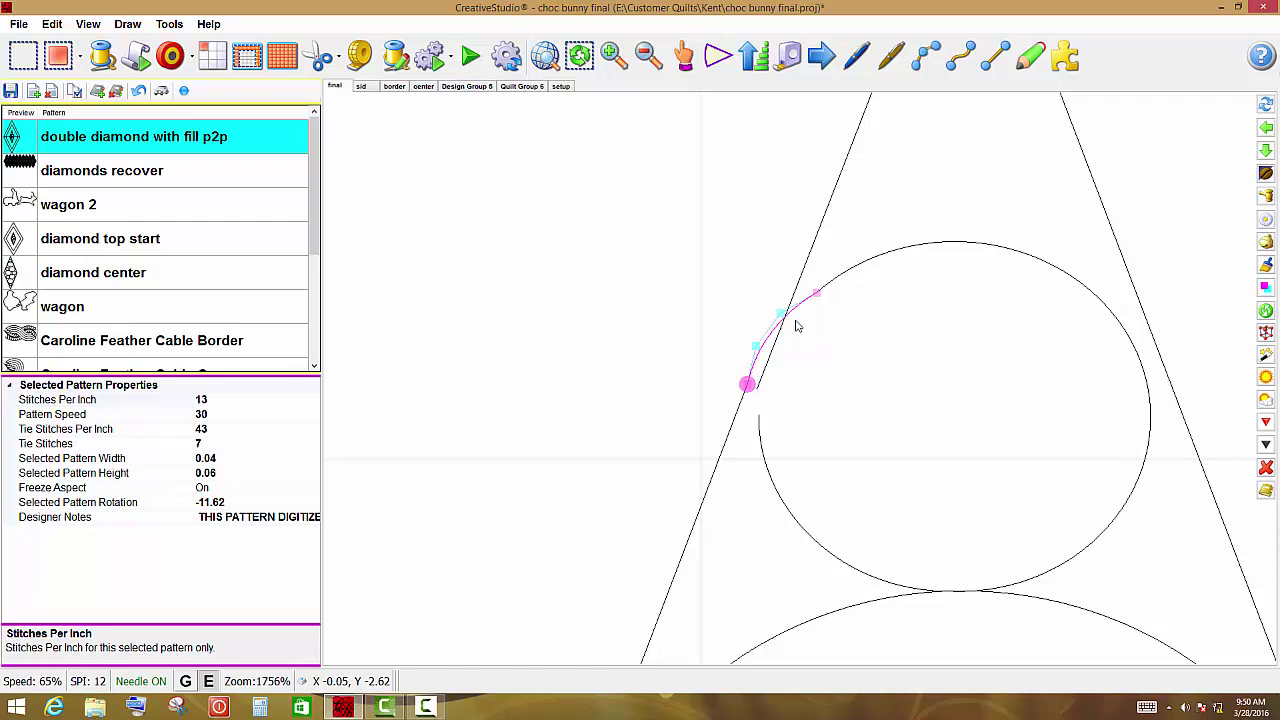
Step: Move the open left end of the small circle's lower curve up onto the lower end of the diamond's upper line
{"action": "key", "text": "Tab"}
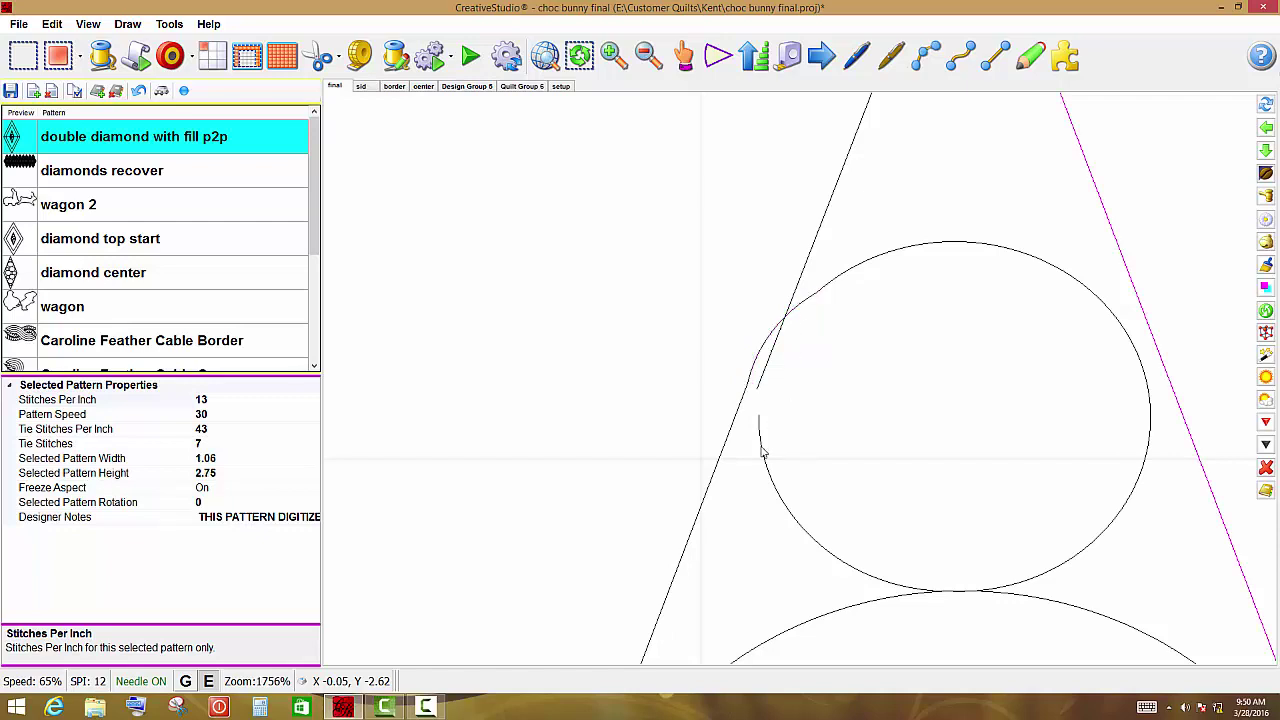
{"action": "left_click", "coordinate": [760, 450]}
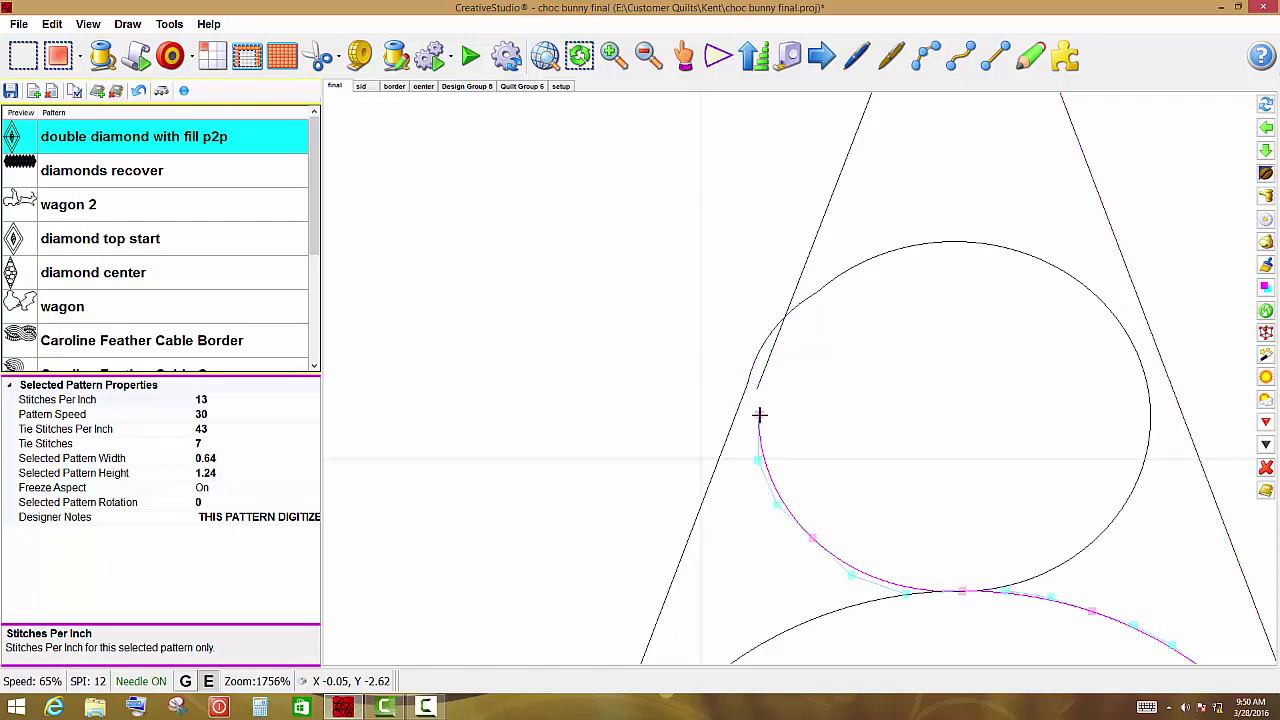
{"action": "left_click_drag", "start_coordinate": [759, 412], "coordinate": [757, 390]}
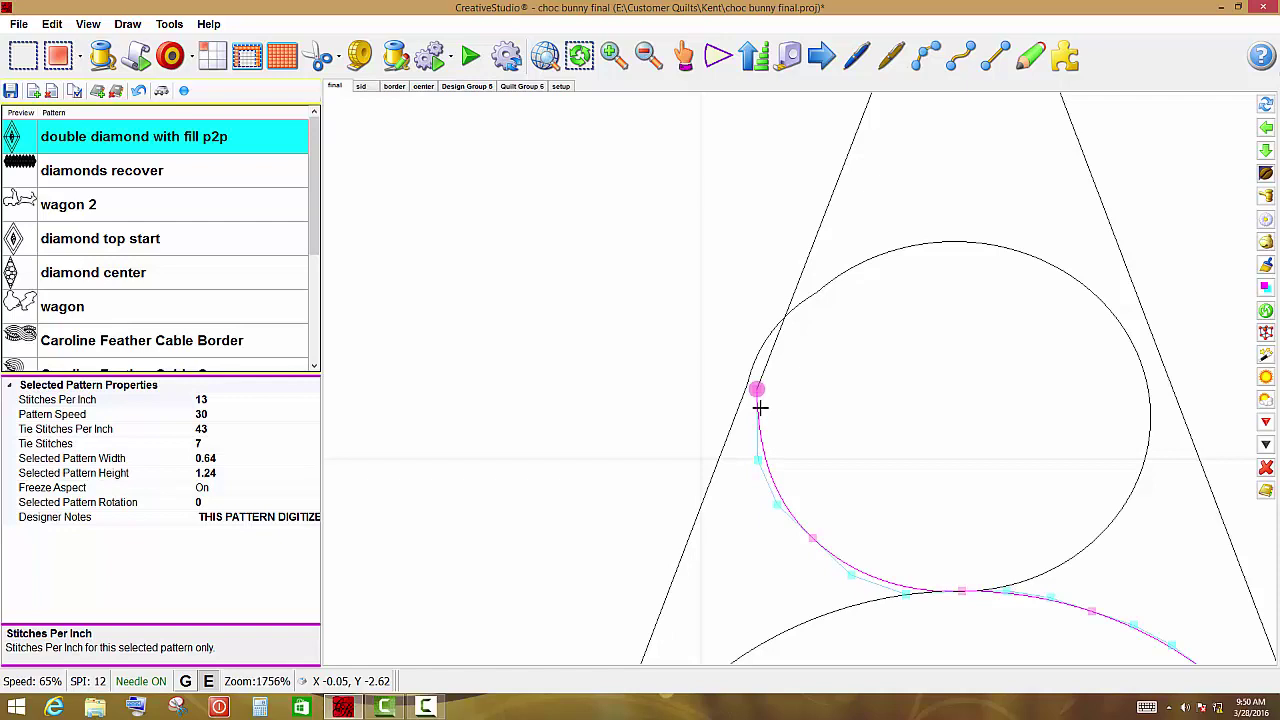
Step: Examine the separate line and arc pieces where the top small circle meets the diamond's upper-left side
{"action": "left_click", "coordinate": [675, 414]}
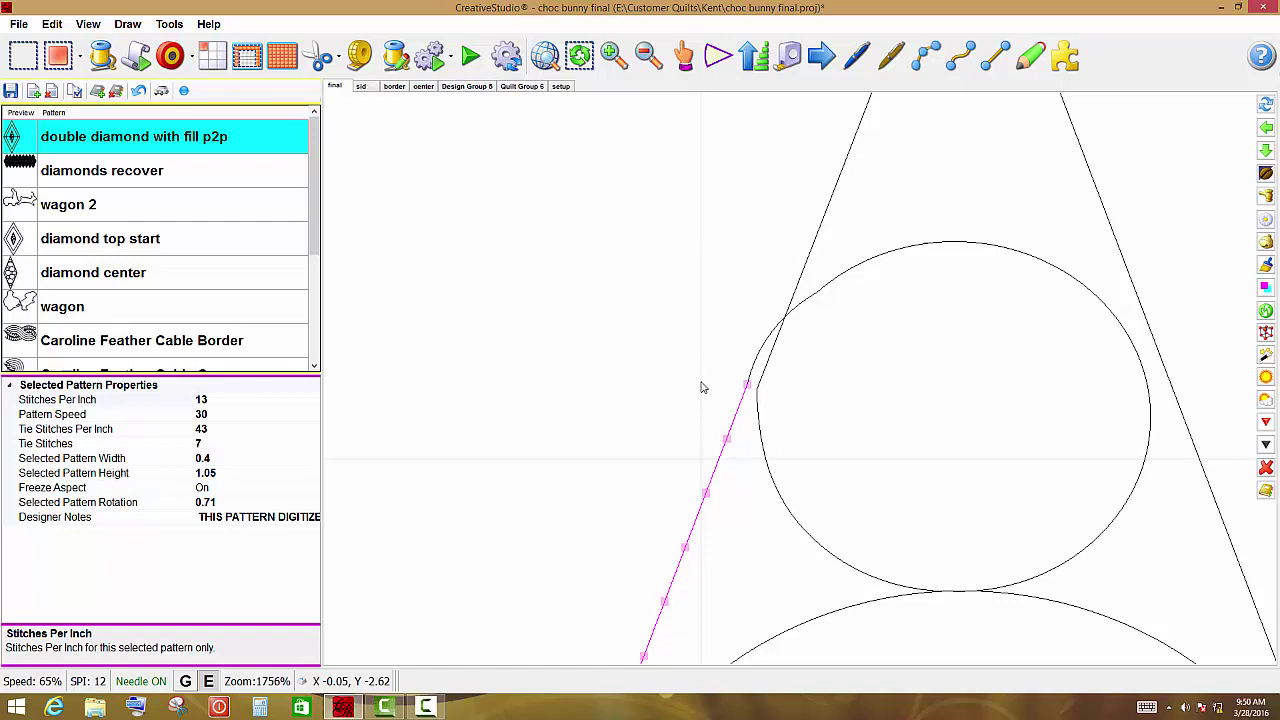
{"action": "scroll", "coordinate": [731, 368], "scroll_direction": "down", "scroll_amount": 1}
{"action": "left_click_drag", "start_coordinate": [738, 365], "coordinate": [708, 406]}
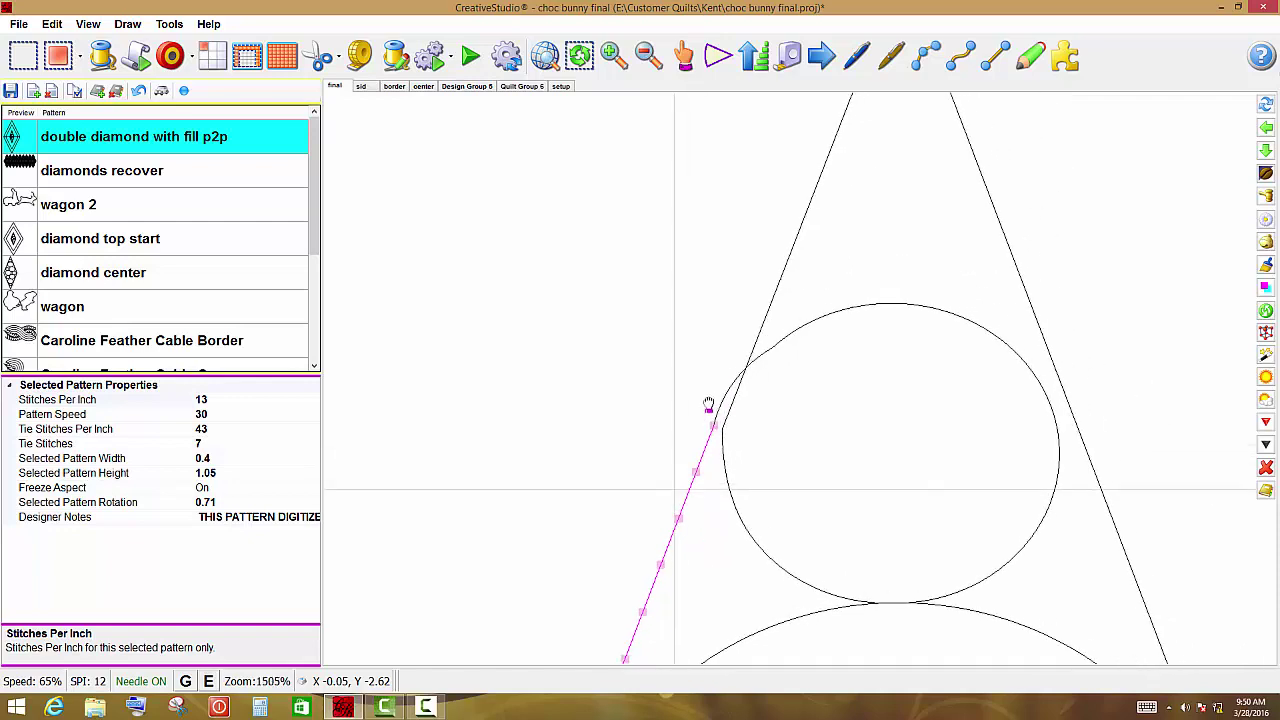
{"action": "left_click", "coordinate": [728, 402]}
{"action": "left_click", "coordinate": [725, 404]}
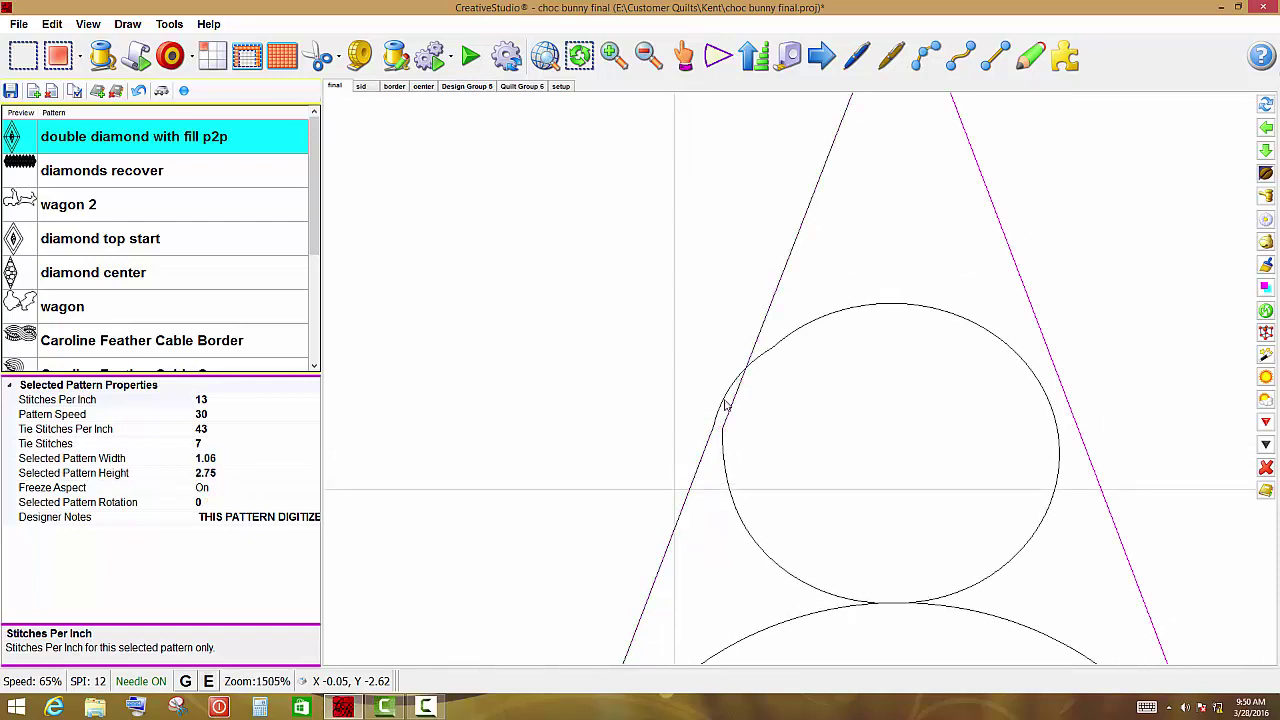
{"action": "left_click", "coordinate": [726, 403]}
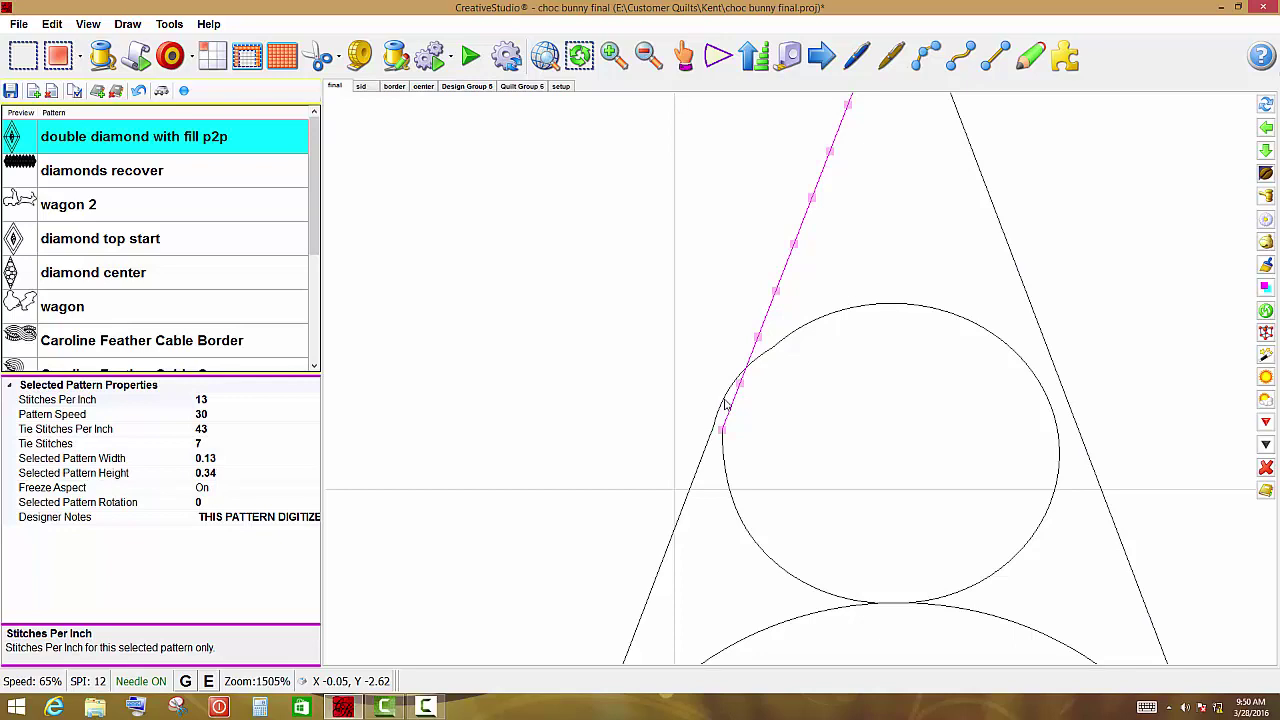
{"action": "scroll", "coordinate": [726, 403], "scroll_direction": "down", "scroll_amount": 2}
{"action": "scroll", "coordinate": [626, 388], "scroll_direction": "down", "scroll_amount": 2}
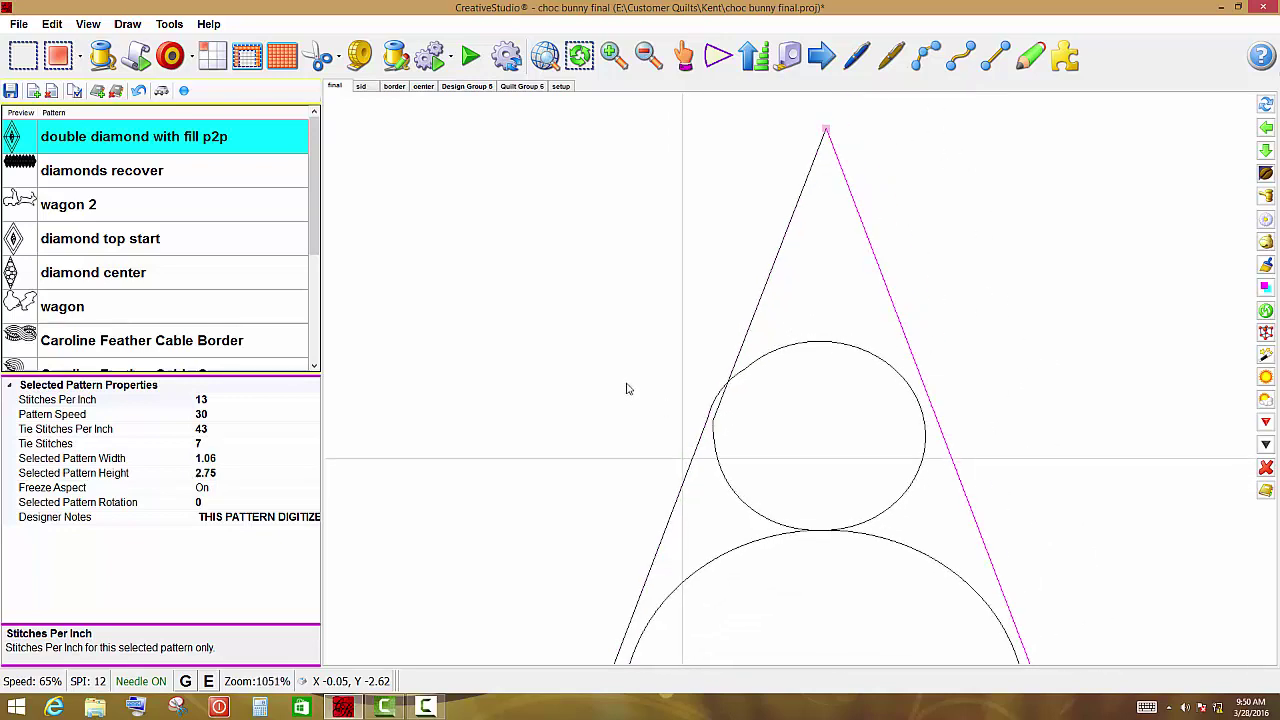
{"action": "scroll", "coordinate": [627, 388], "scroll_direction": "down", "scroll_amount": 1}
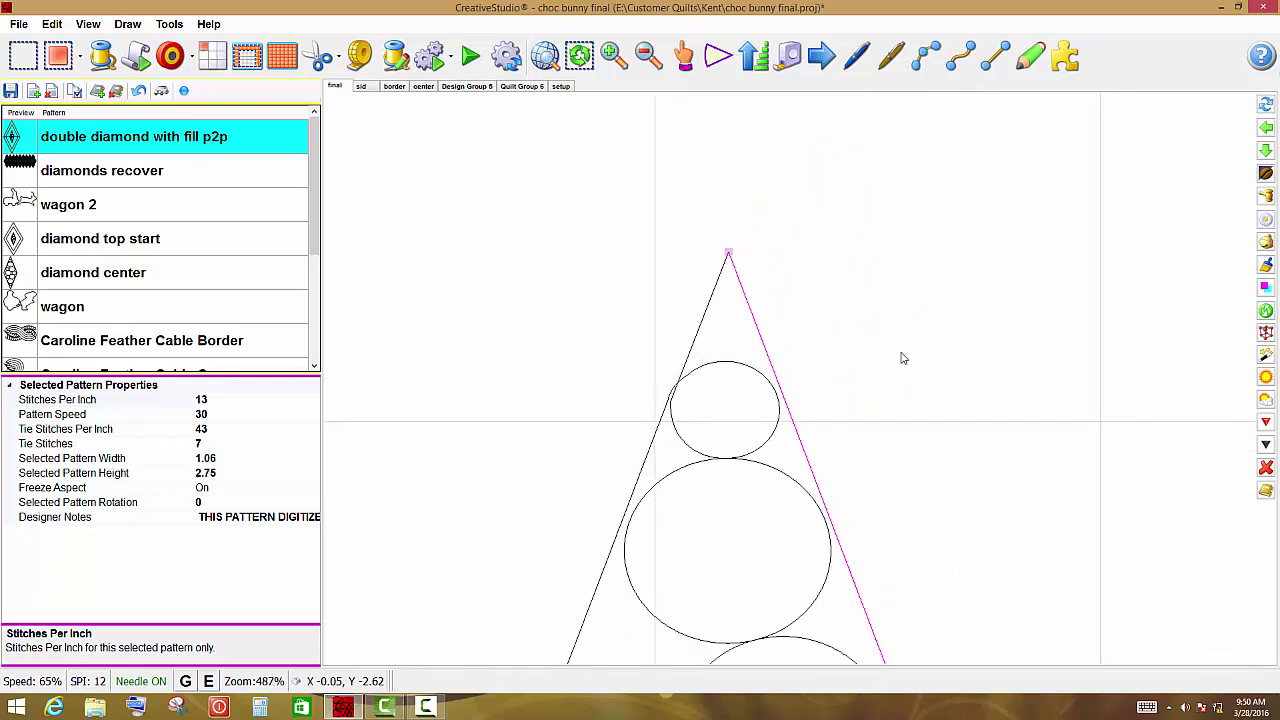
{"action": "left_click", "coordinate": [886, 414]}
{"action": "scroll", "coordinate": [886, 349], "scroll_direction": "down", "scroll_amount": 1}
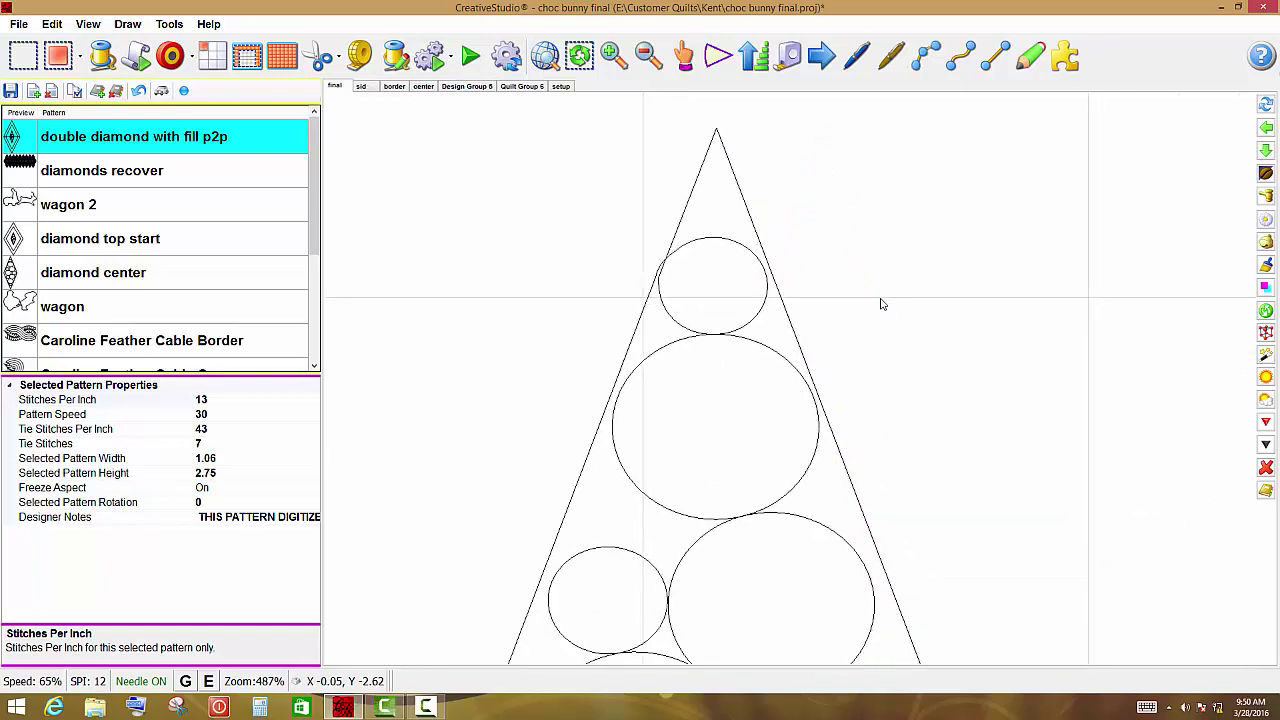
{"action": "scroll", "coordinate": [888, 325], "scroll_direction": "down", "scroll_amount": 2}
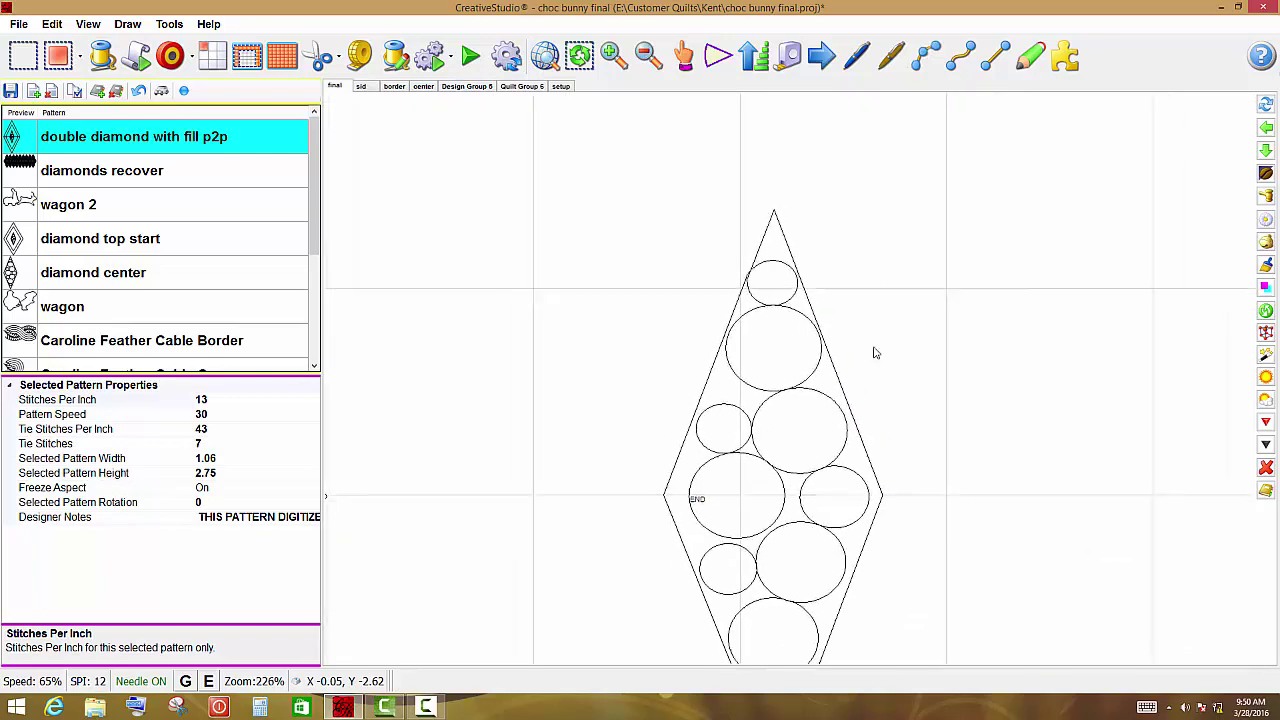
Step: Select everything connected to the diamond's upper-left line to check that the copy's path is continuous
{"action": "left_click", "coordinate": [657, 492]}
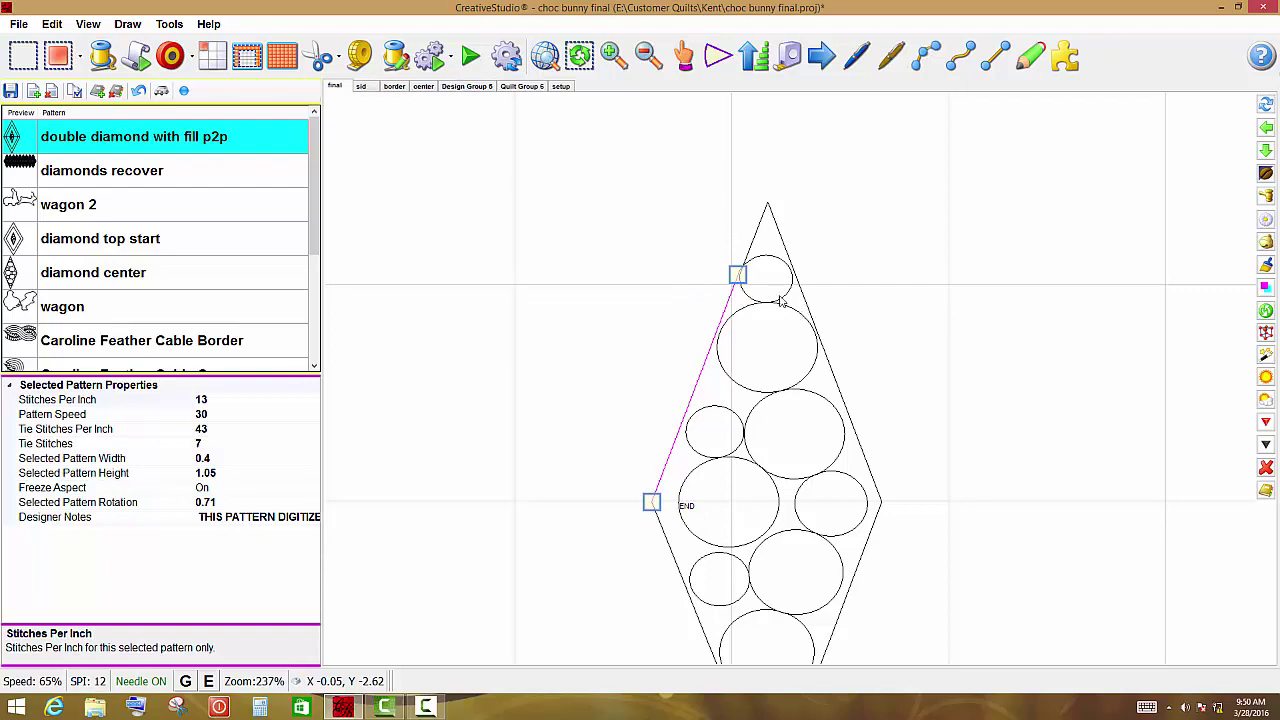
{"action": "scroll", "coordinate": [780, 342], "scroll_direction": "down", "scroll_amount": 3}
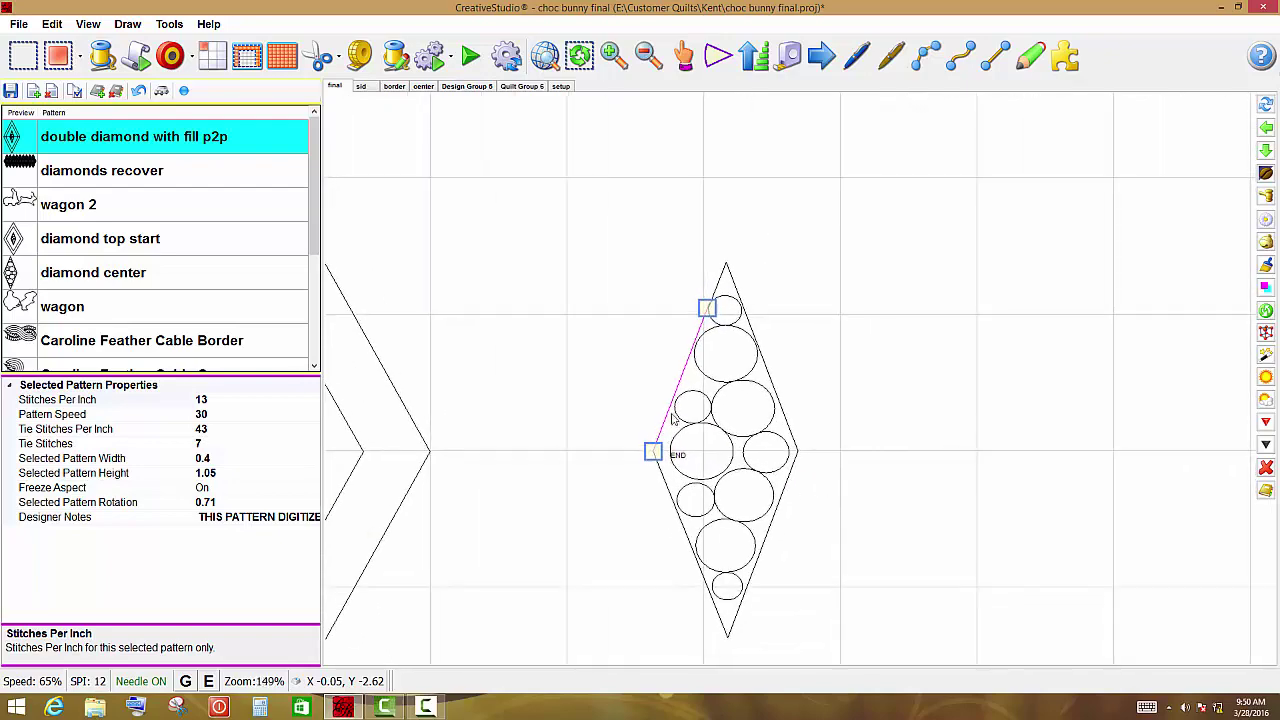
{"action": "left_click", "coordinate": [1265, 333]}
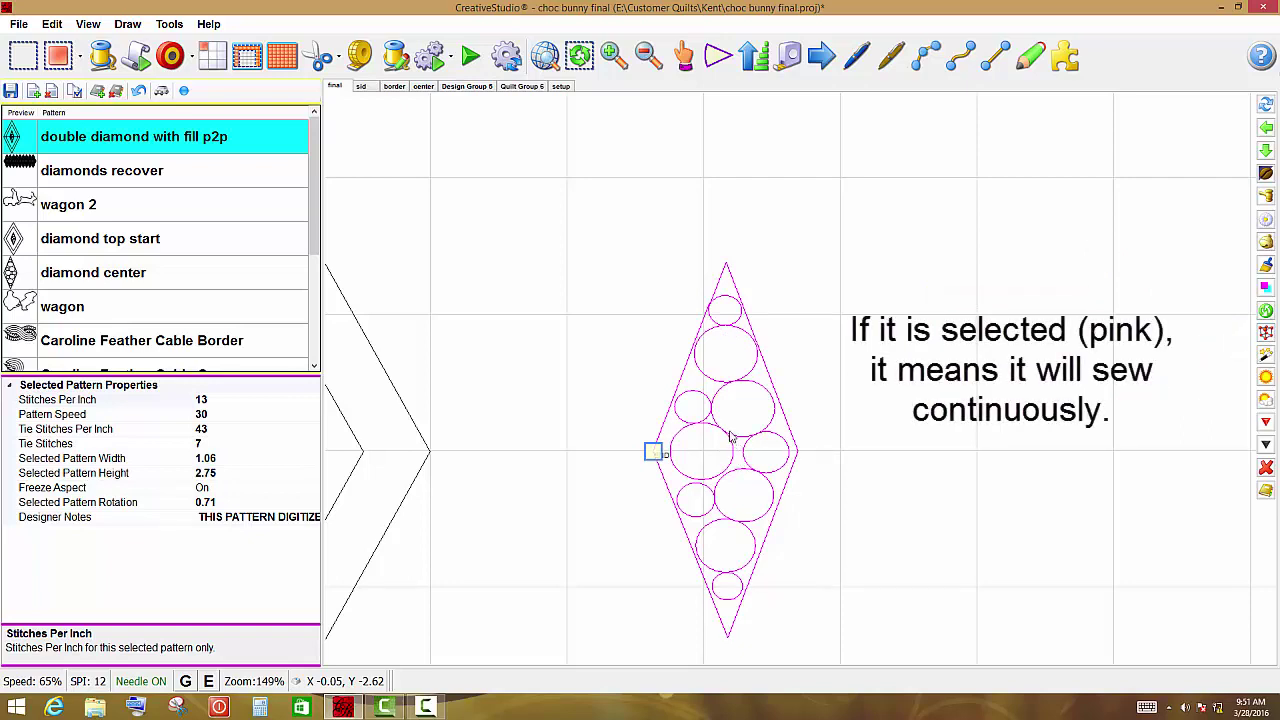
Step: Move the upper end of the split side's lower line slightly right onto the diamond's upper line, closing the gap
{"action": "left_click", "coordinate": [754, 348]}
{"action": "scroll", "coordinate": [728, 322], "scroll_direction": "up", "scroll_amount": 7}
{"action": "scroll", "coordinate": [697, 306], "scroll_direction": "up", "scroll_amount": 8}
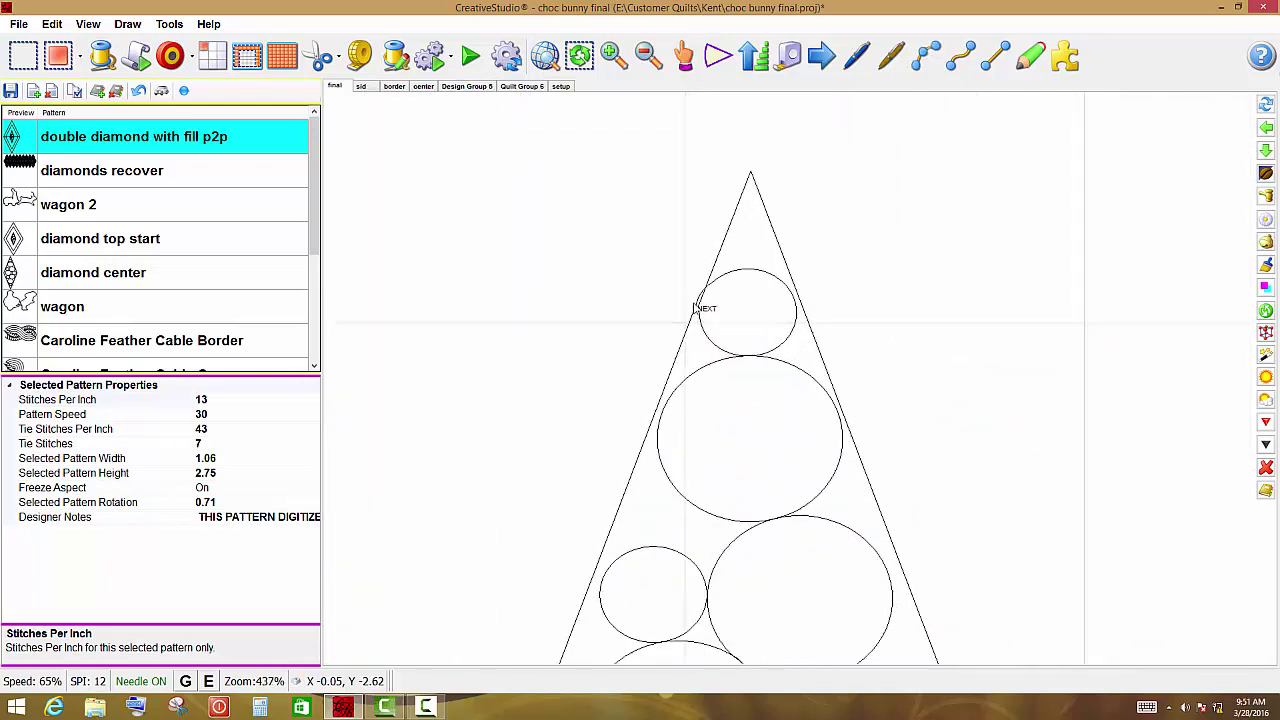
{"action": "scroll", "coordinate": [697, 314], "scroll_direction": "up", "scroll_amount": 2}
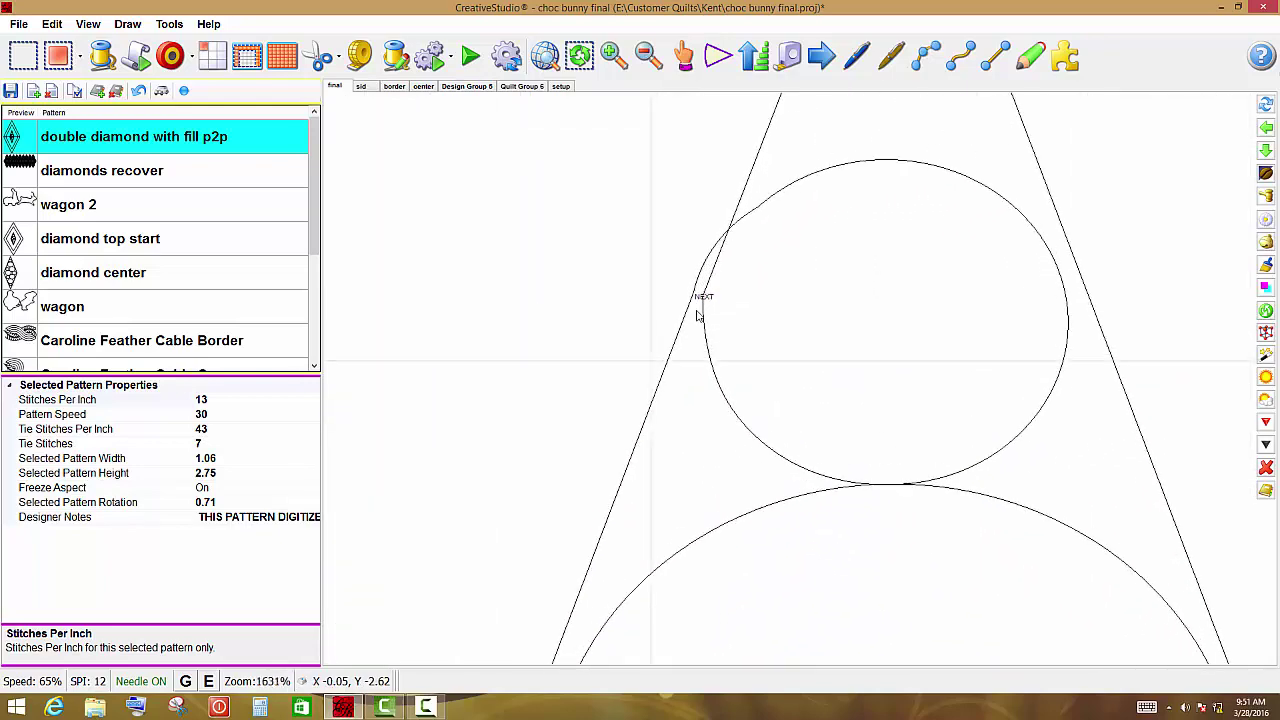
{"action": "left_click", "coordinate": [691, 296]}
{"action": "left_click", "coordinate": [693, 298]}
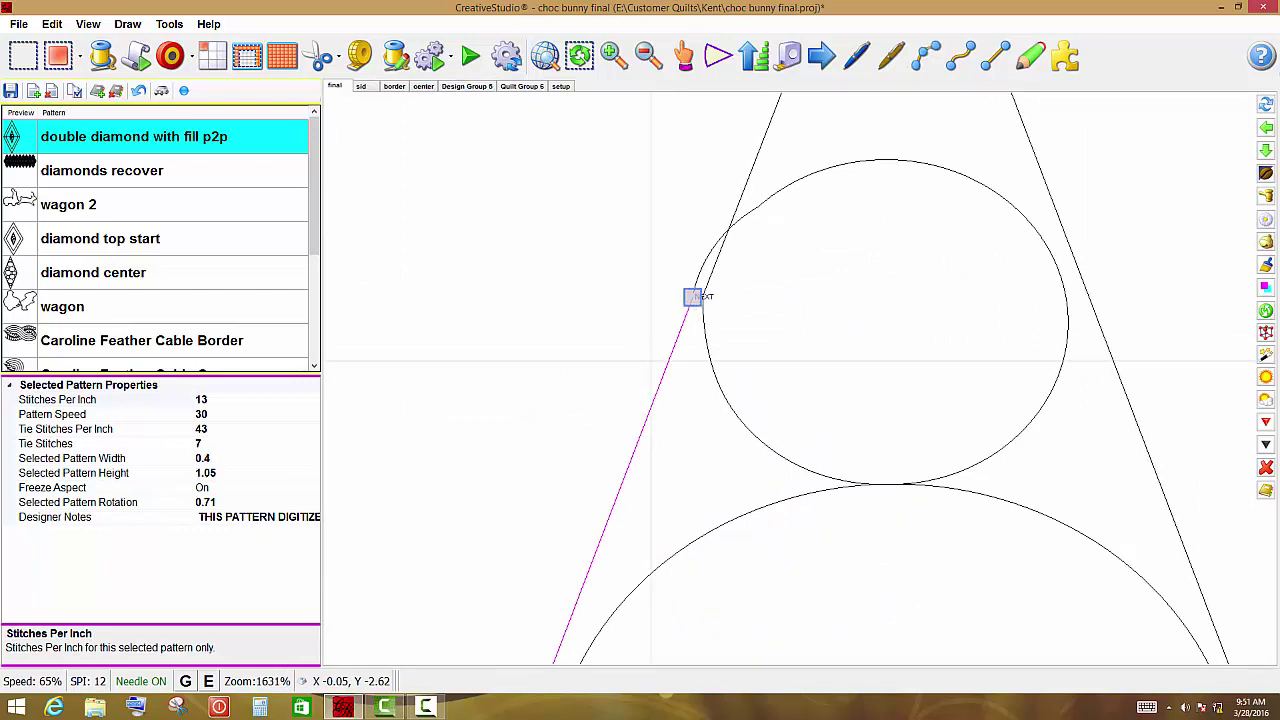
{"action": "left_click_drag", "start_coordinate": [693, 298], "coordinate": [705, 287]}
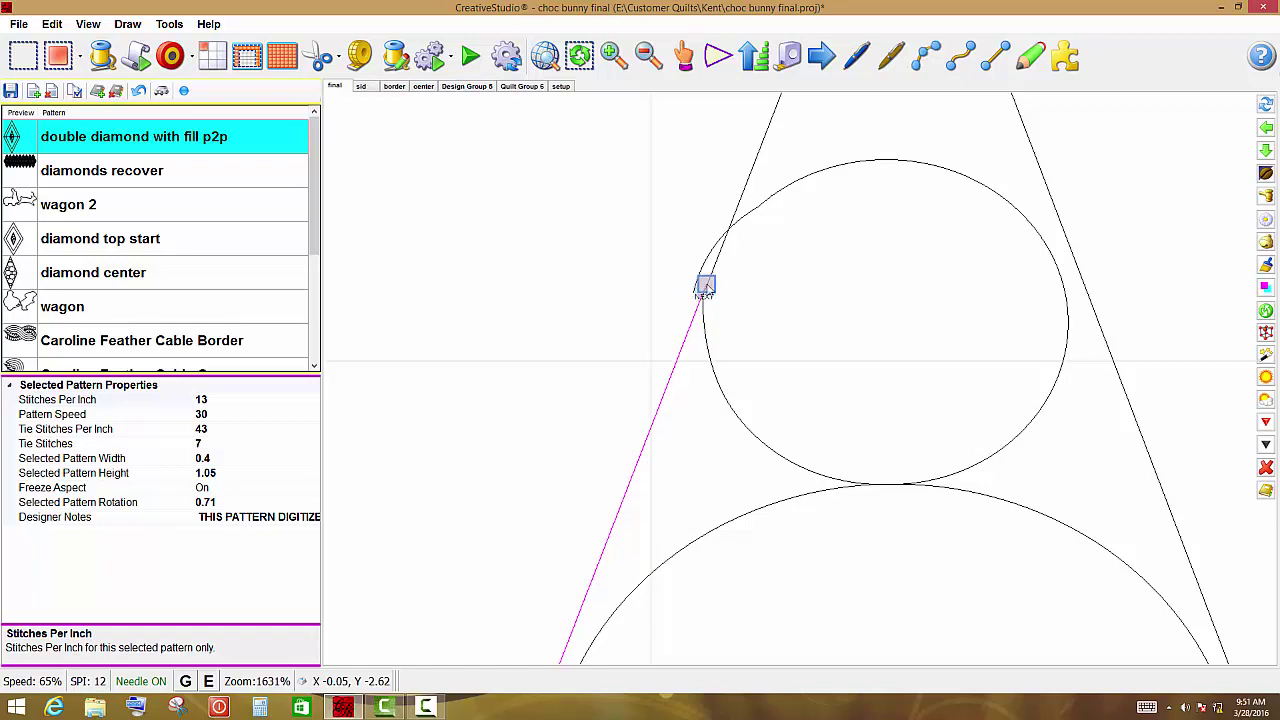
Step: Move the lower end of the small circle's short upper-left arc right onto the upper end of the diamond's lower line
{"action": "left_click", "coordinate": [708, 255]}
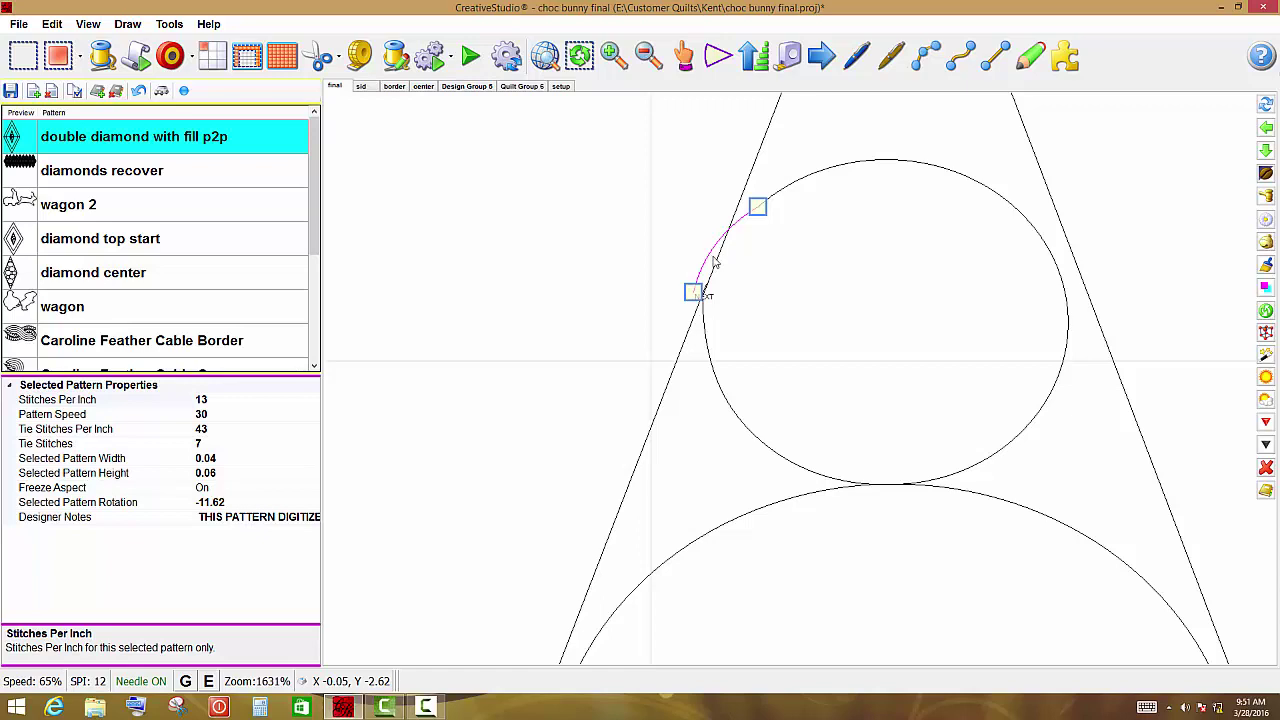
{"action": "left_click_drag", "start_coordinate": [693, 292], "coordinate": [706, 284]}
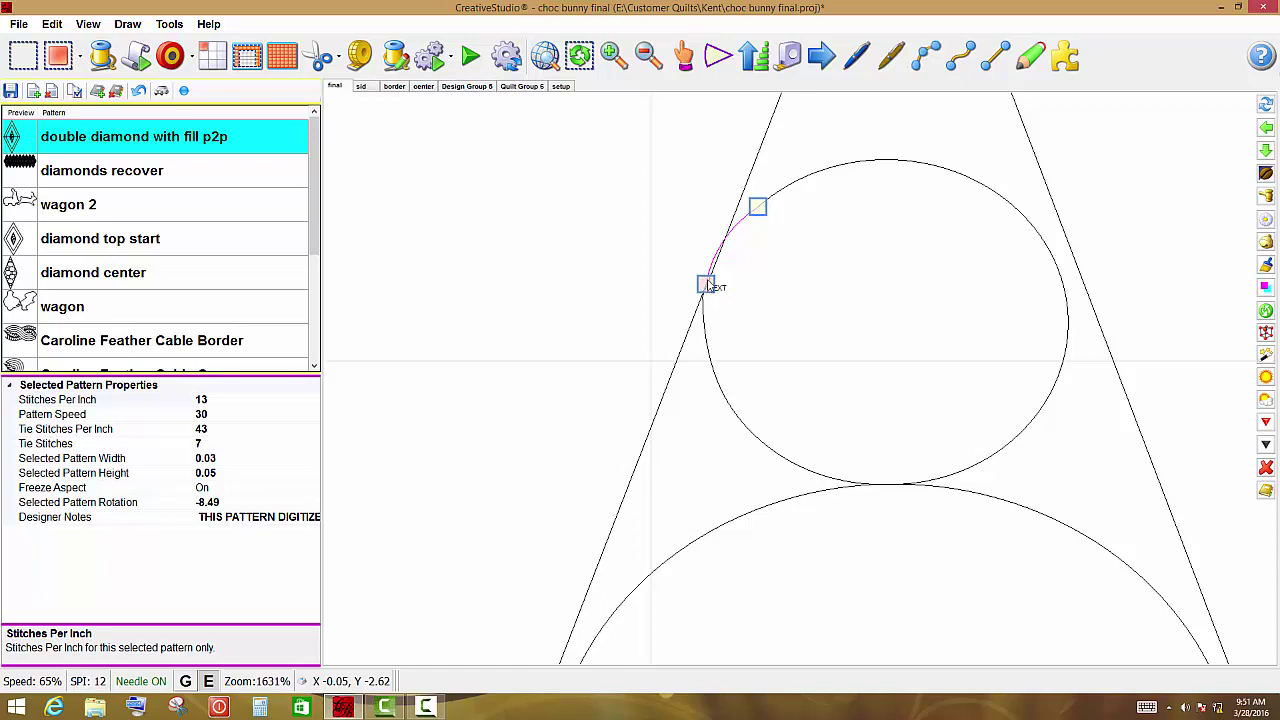
{"action": "left_click", "coordinate": [754, 268]}
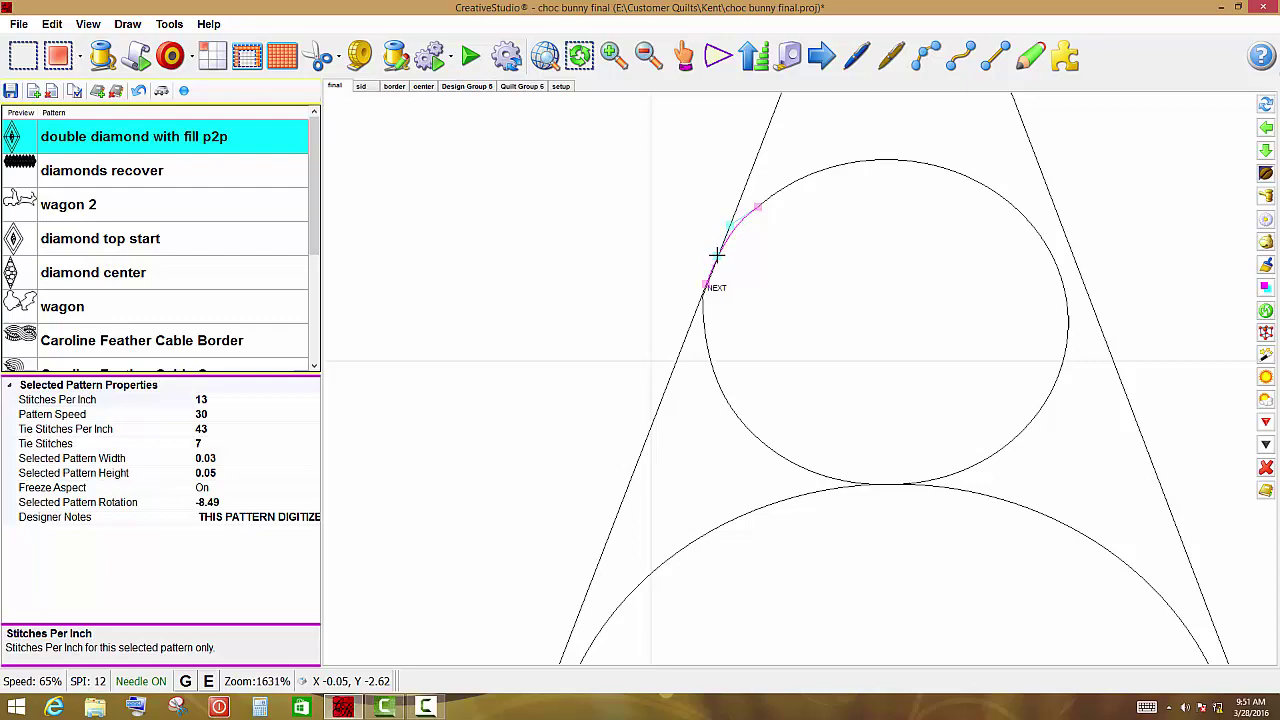
Step: Select all pieces of the reworked circle-filled diamond copy and combine them into one pattern
{"action": "scroll", "coordinate": [632, 325], "scroll_direction": "down", "scroll_amount": 6}
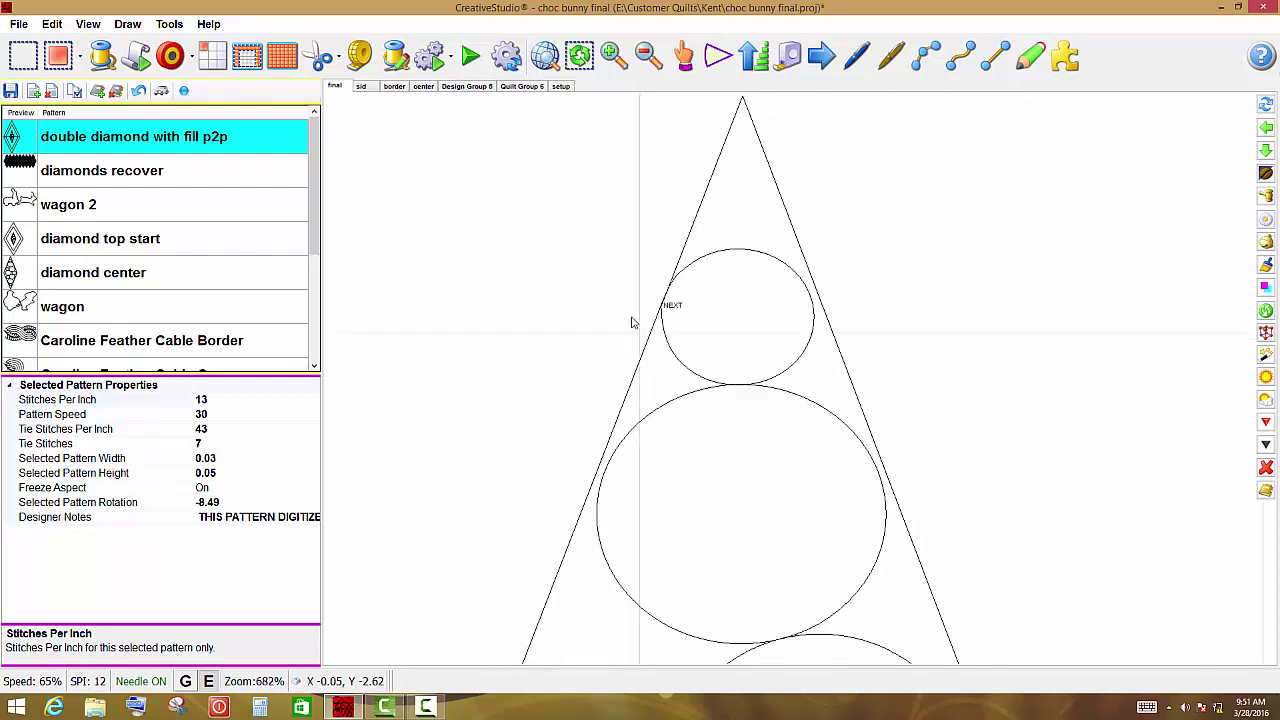
{"action": "scroll", "coordinate": [632, 325], "scroll_direction": "down", "scroll_amount": 7}
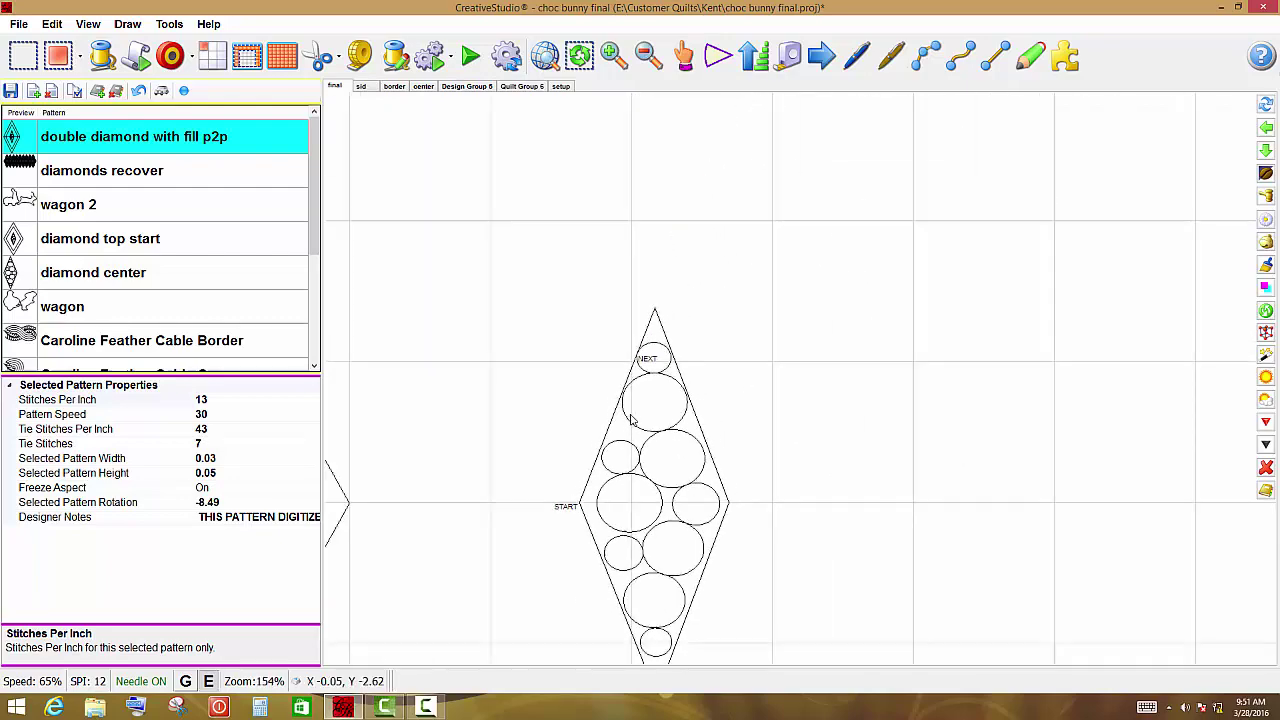
{"action": "scroll", "coordinate": [630, 447], "scroll_direction": "down", "scroll_amount": 1}
{"action": "left_click_drag", "start_coordinate": [551, 460], "coordinate": [851, 362]}
{"action": "scroll", "coordinate": [884, 383], "scroll_direction": "down", "scroll_amount": 3}
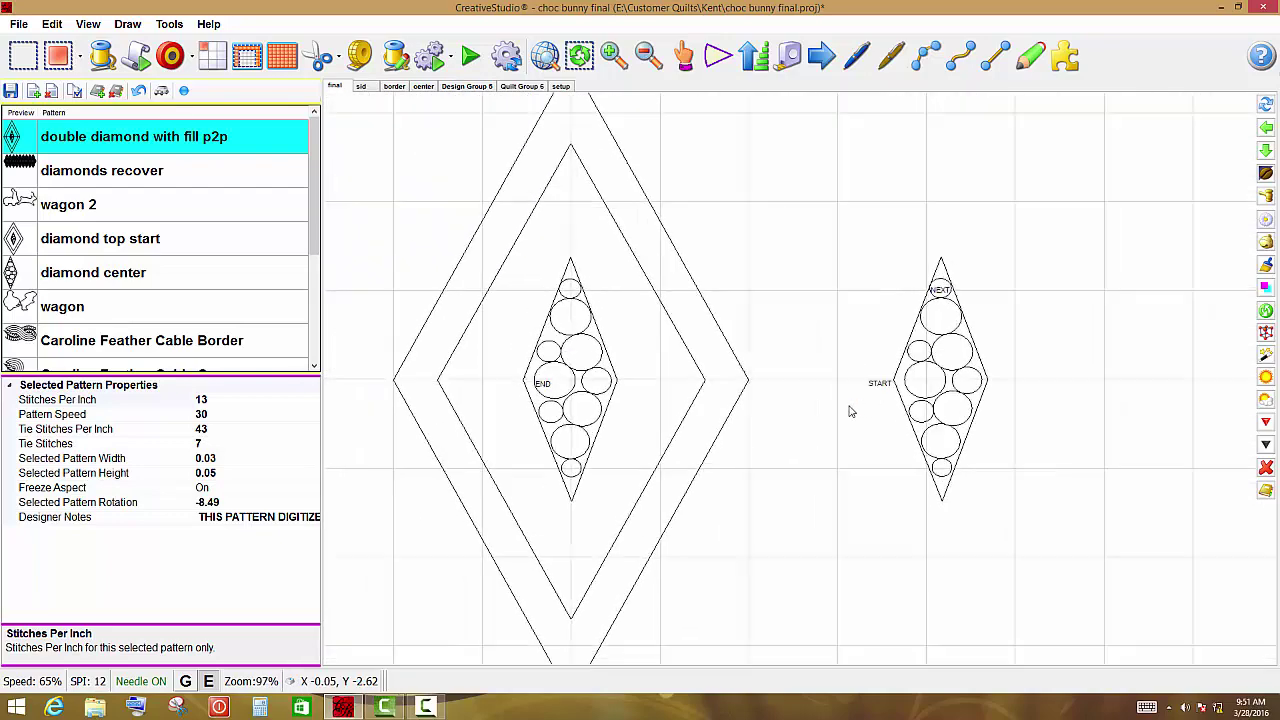
{"action": "scroll", "coordinate": [821, 425], "scroll_direction": "up", "scroll_amount": 2}
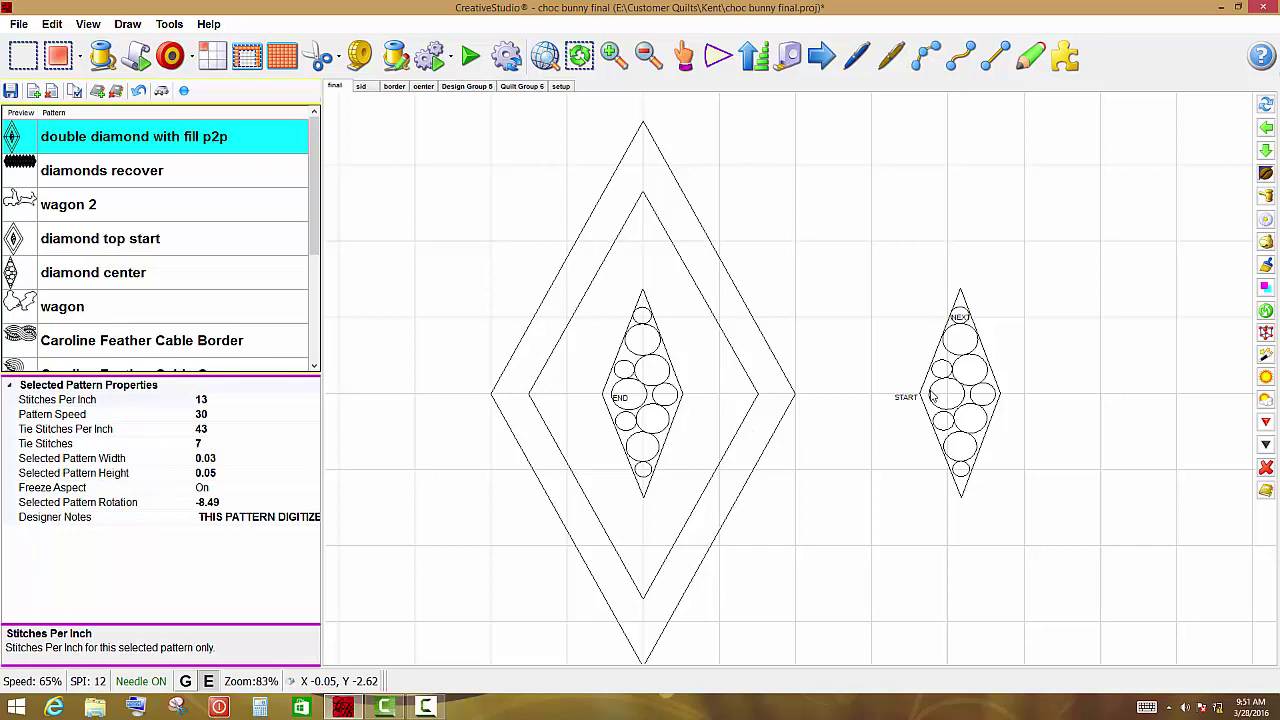
{"action": "left_click_drag", "start_coordinate": [1087, 247], "coordinate": [897, 532]}
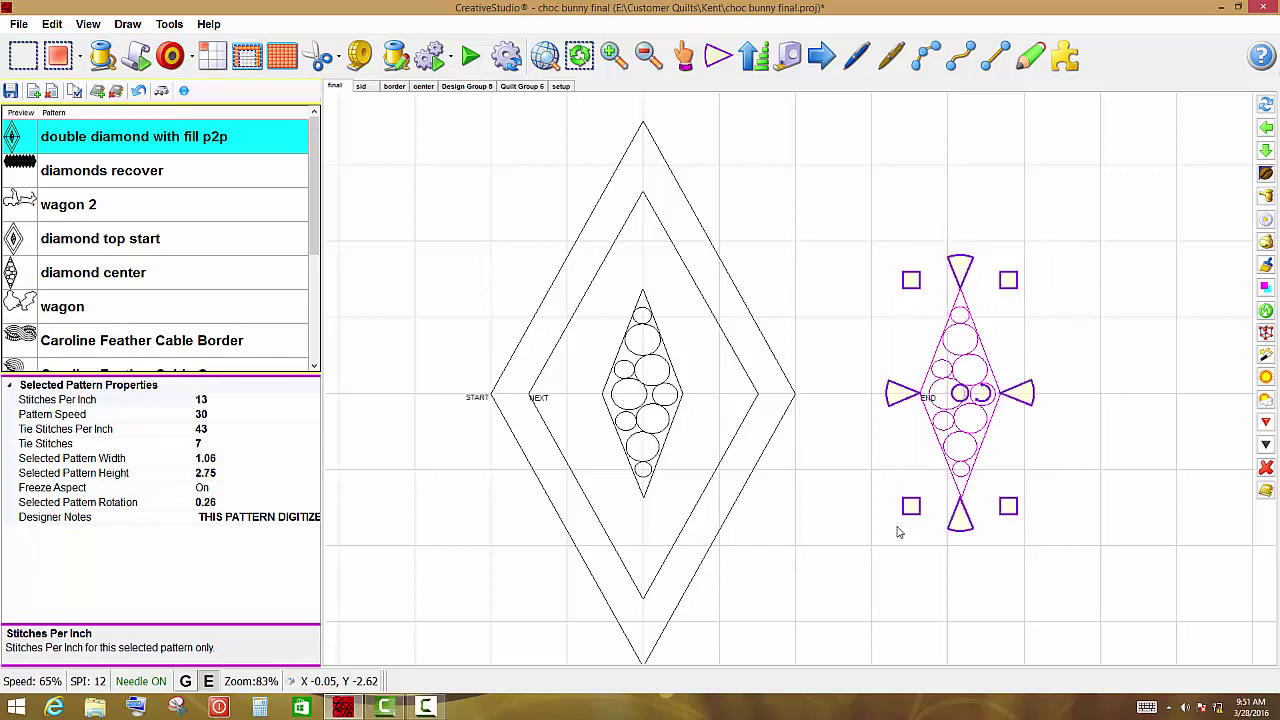
{"action": "left_click", "coordinate": [1267, 494]}
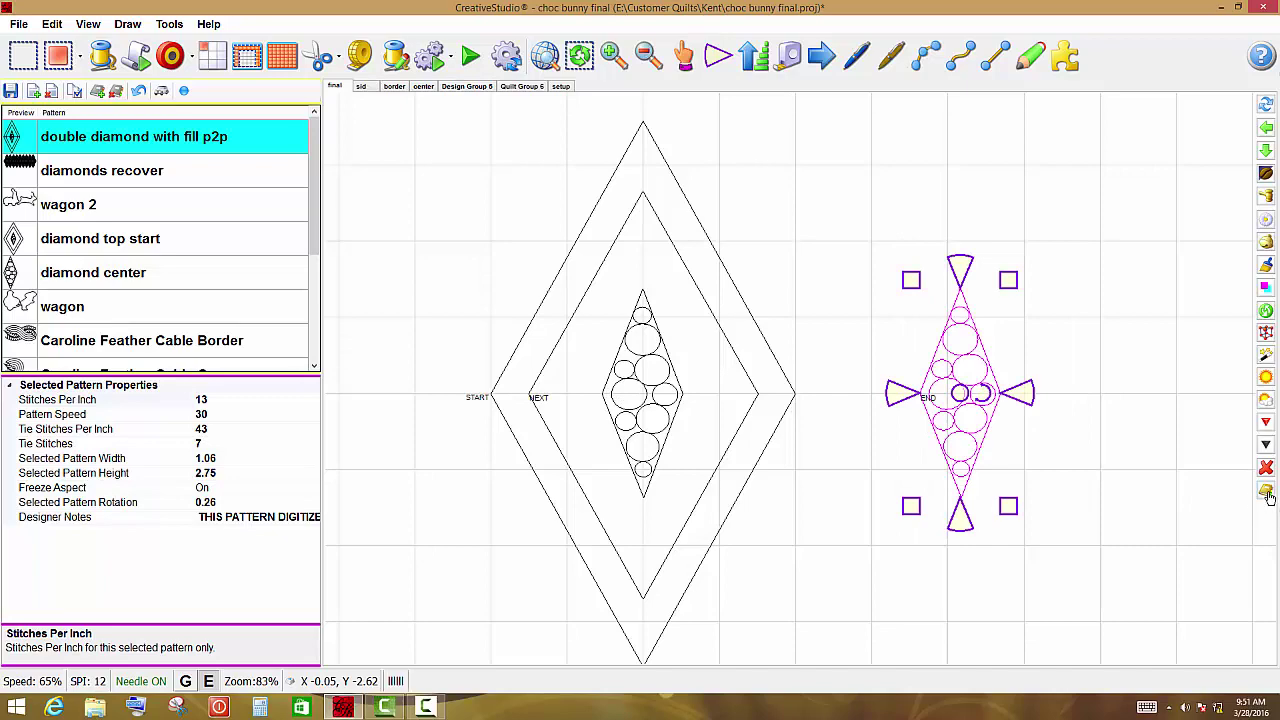
{"action": "left_click", "coordinate": [1107, 434]}
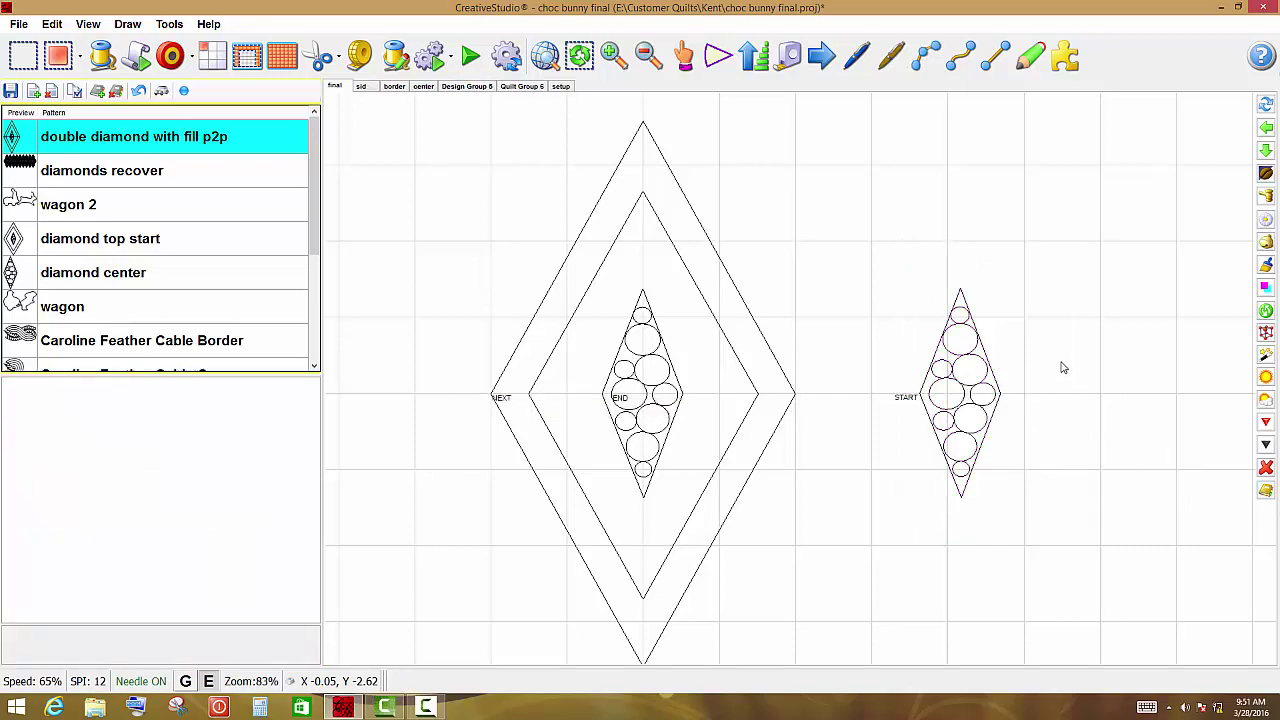
Step: Move the reworked circle-filled diamond to the centre of the double diamond, exactly over the original centre
{"action": "key", "text": "space"}
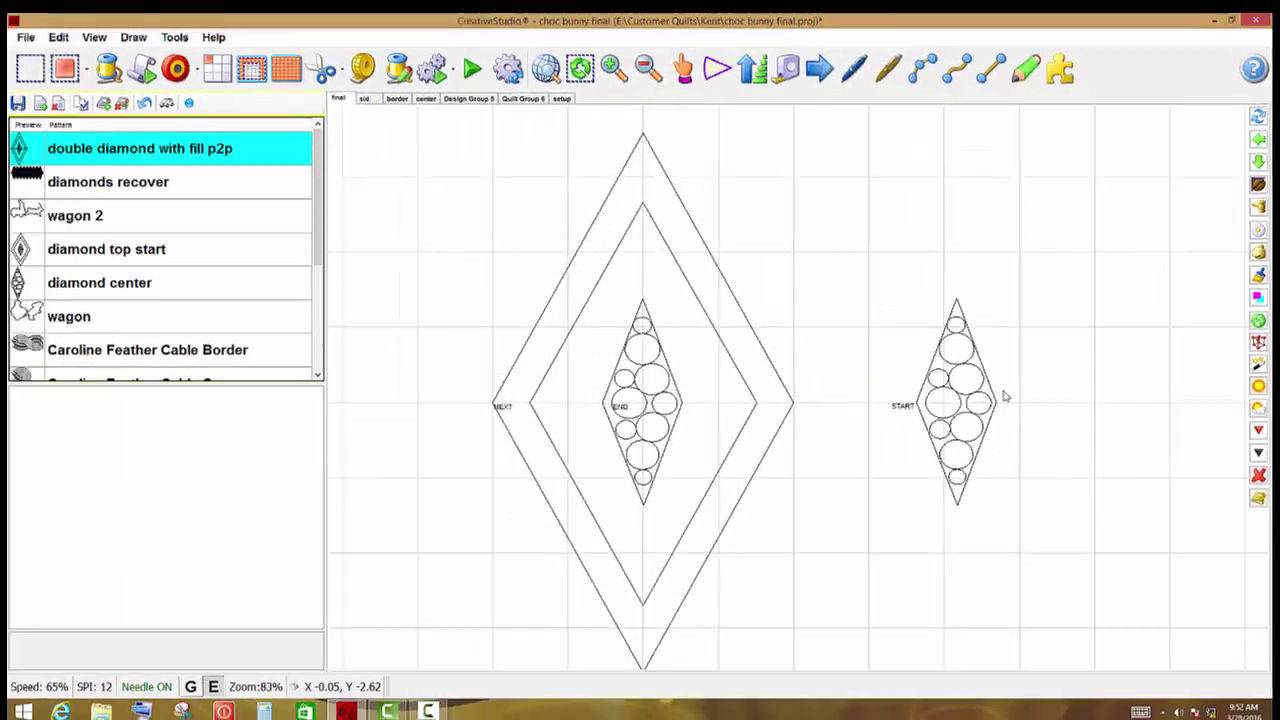
{"action": "left_click", "coordinate": [751, 357]}
{"action": "left_click_drag", "start_coordinate": [956, 402], "coordinate": [643, 401]}
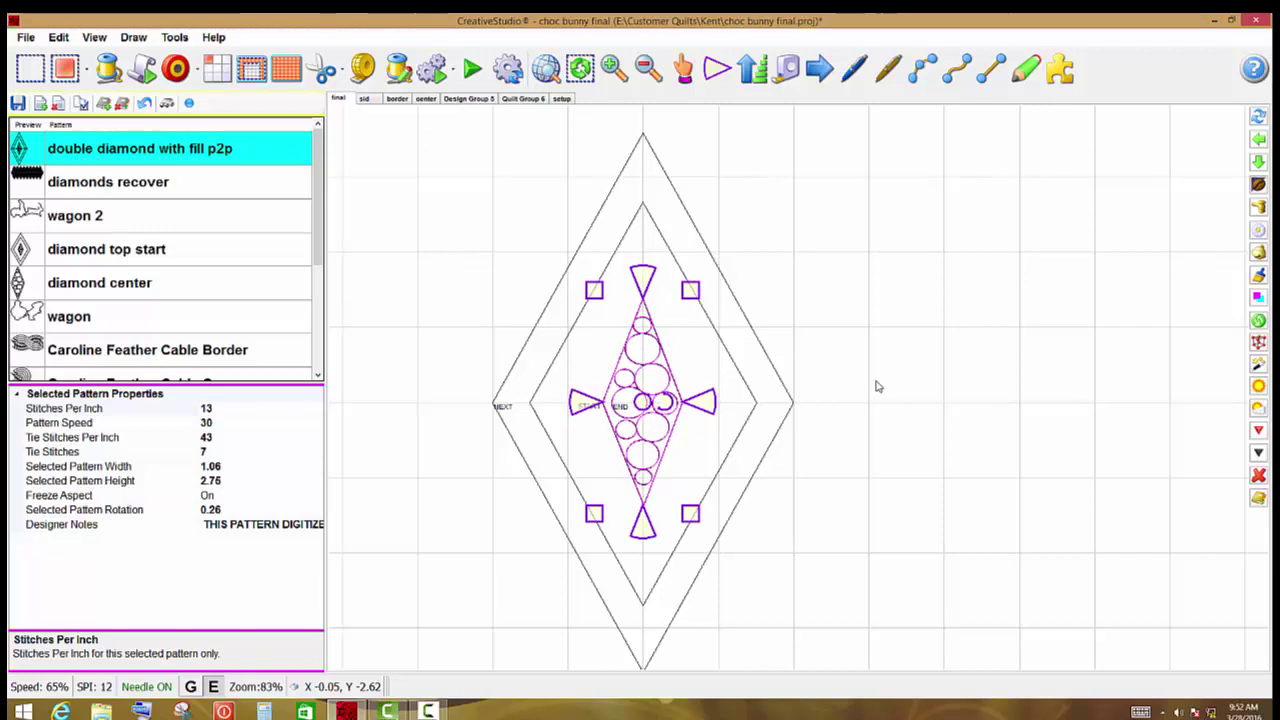
Step: Cycle through the overlapping patterns at the centre and delete the upper and lower outline halves of the original diamond
{"action": "left_click", "coordinate": [644, 452]}
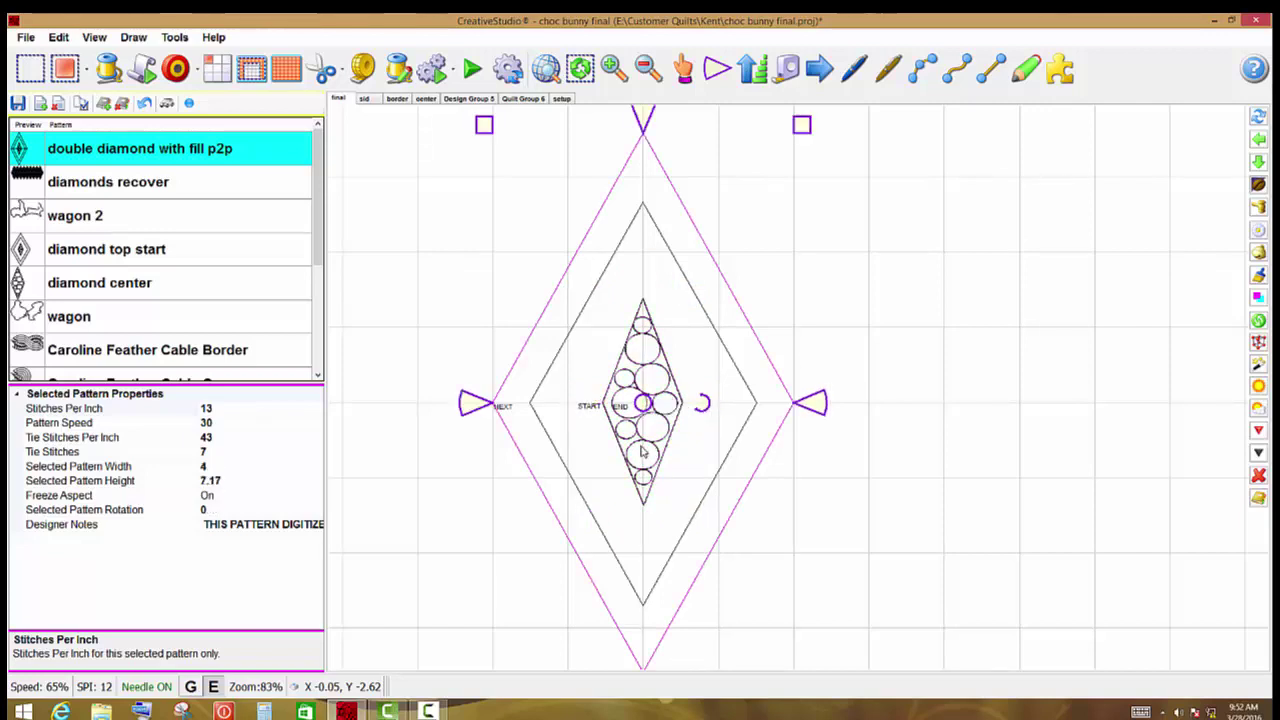
{"action": "key", "text": "Tab"}
{"action": "key", "text": "Tab"}
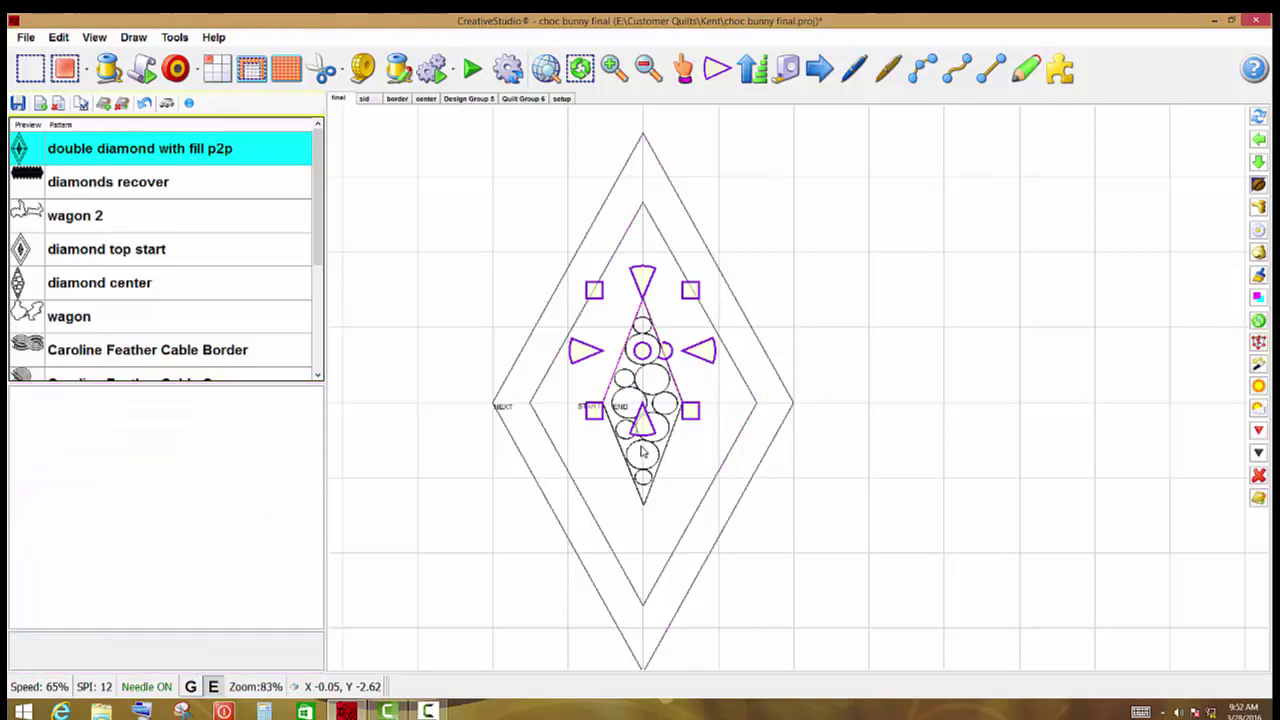
{"action": "key", "text": "Tab"}
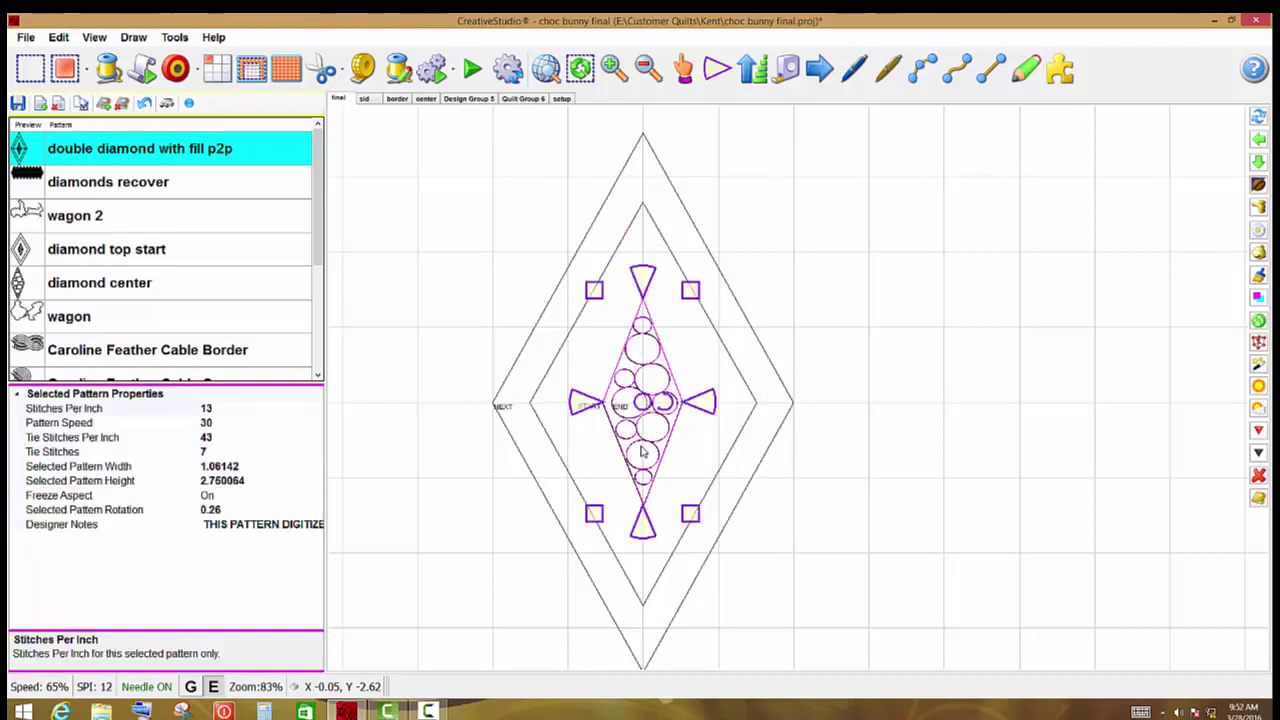
{"action": "key", "text": "Tab"}
{"action": "key", "text": "Tab"}
{"action": "key", "text": "Tab"}
{"action": "key", "text": "Tab"}
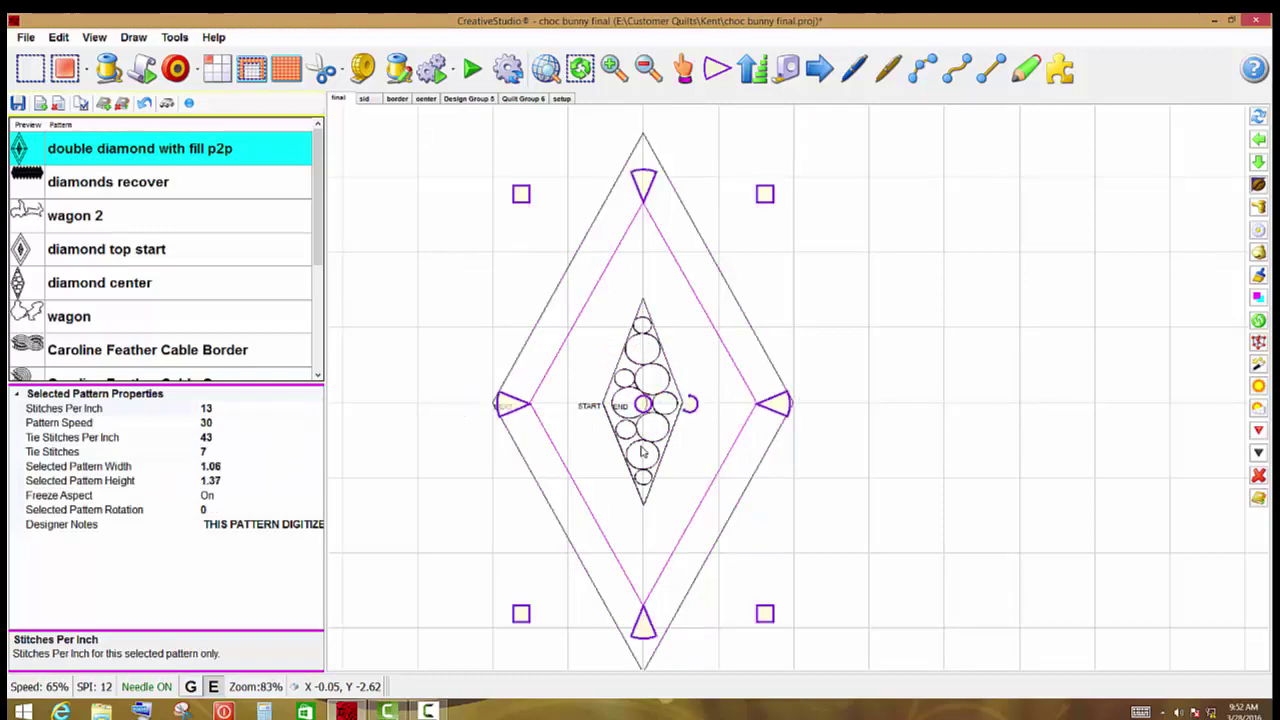
{"action": "key", "text": "Escape"}
Step: Select the original circle fill lying under the reworked centre diamond and delete it
{"action": "left_click", "coordinate": [642, 452]}
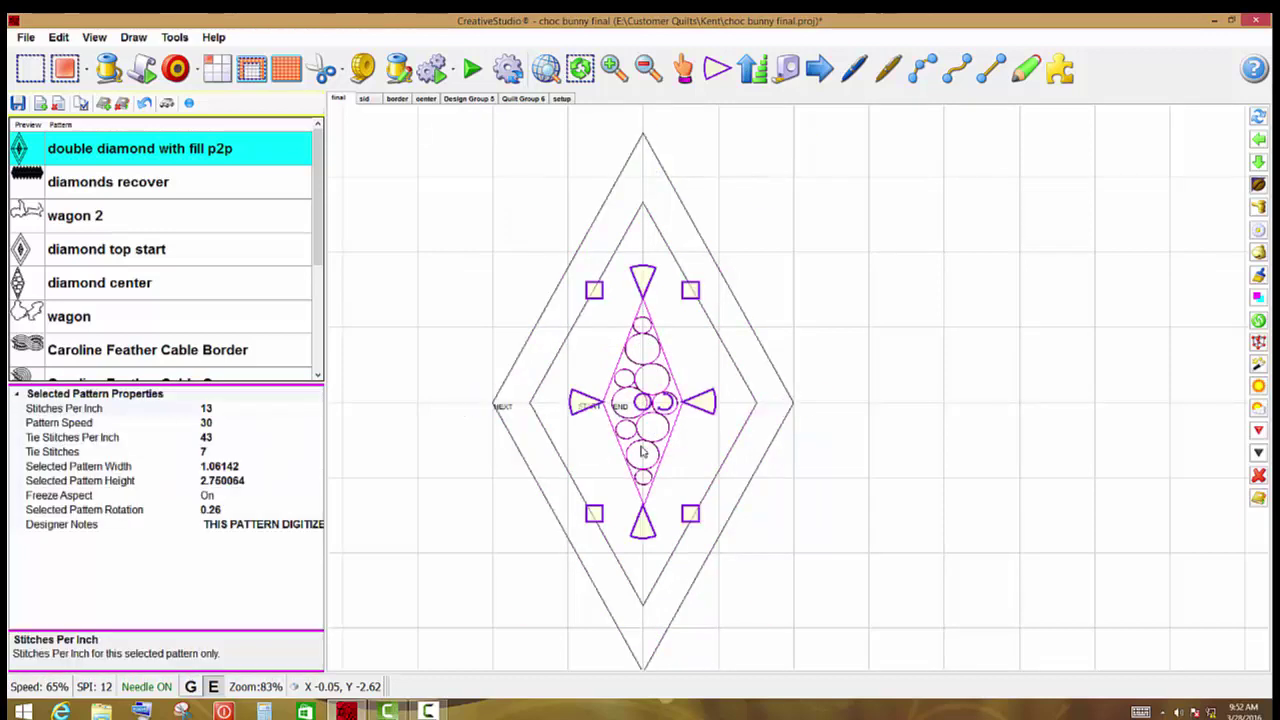
{"action": "key", "text": "Tab"}
{"action": "key", "text": "Tab"}
{"action": "key", "text": "Tab"}
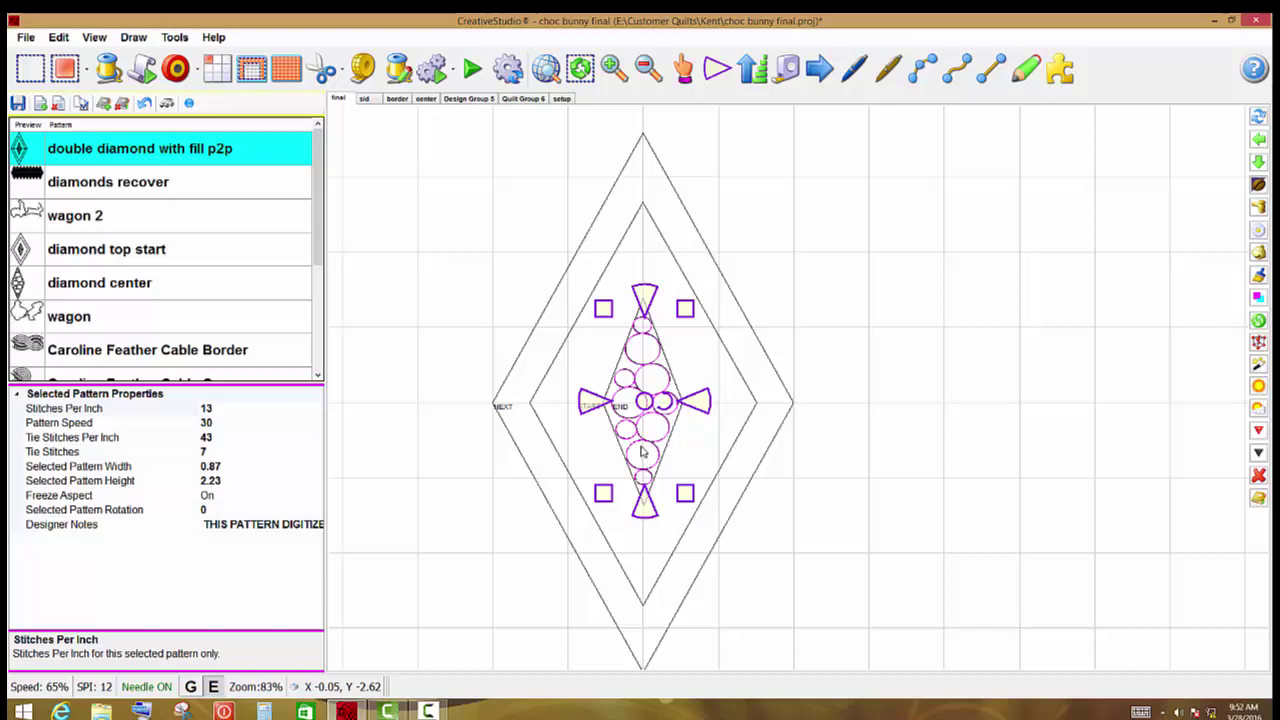
{"action": "key", "text": "Escape"}
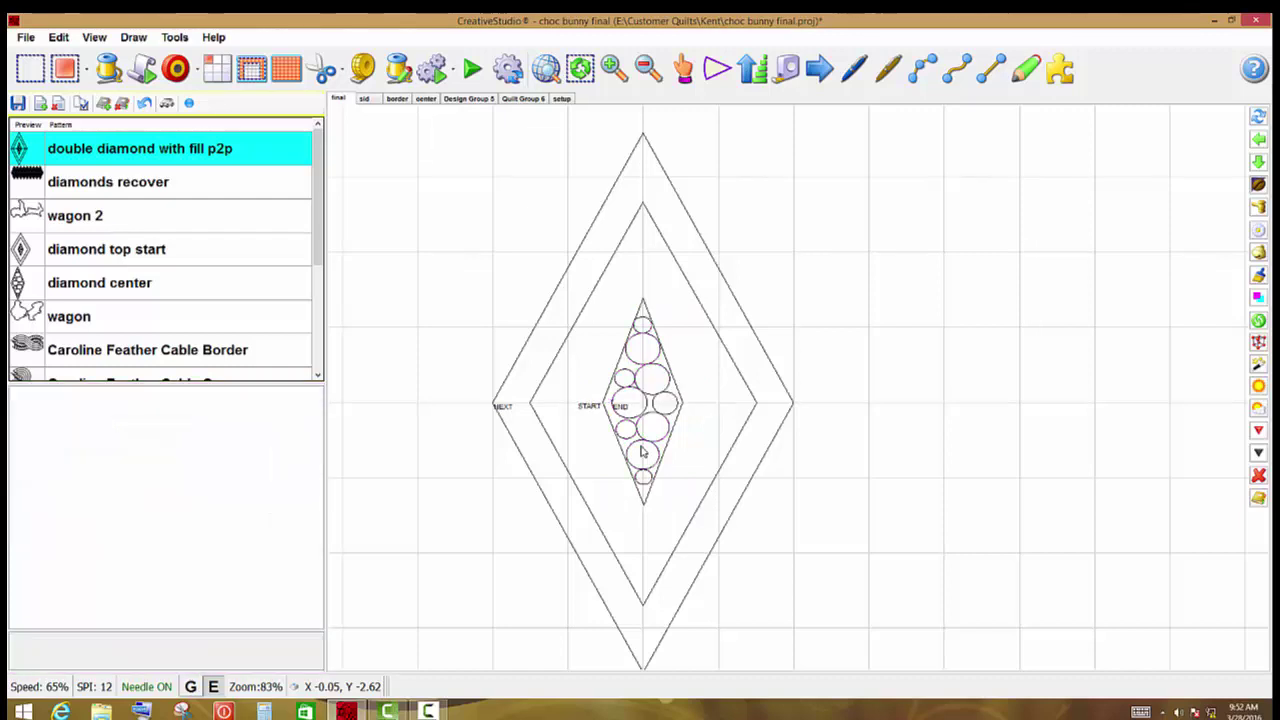
Step: Delete the tiny stray line near the centre diamond's left corner and check the patterns that remain there
{"action": "left_click", "coordinate": [642, 452]}
{"action": "left_click", "coordinate": [642, 452]}
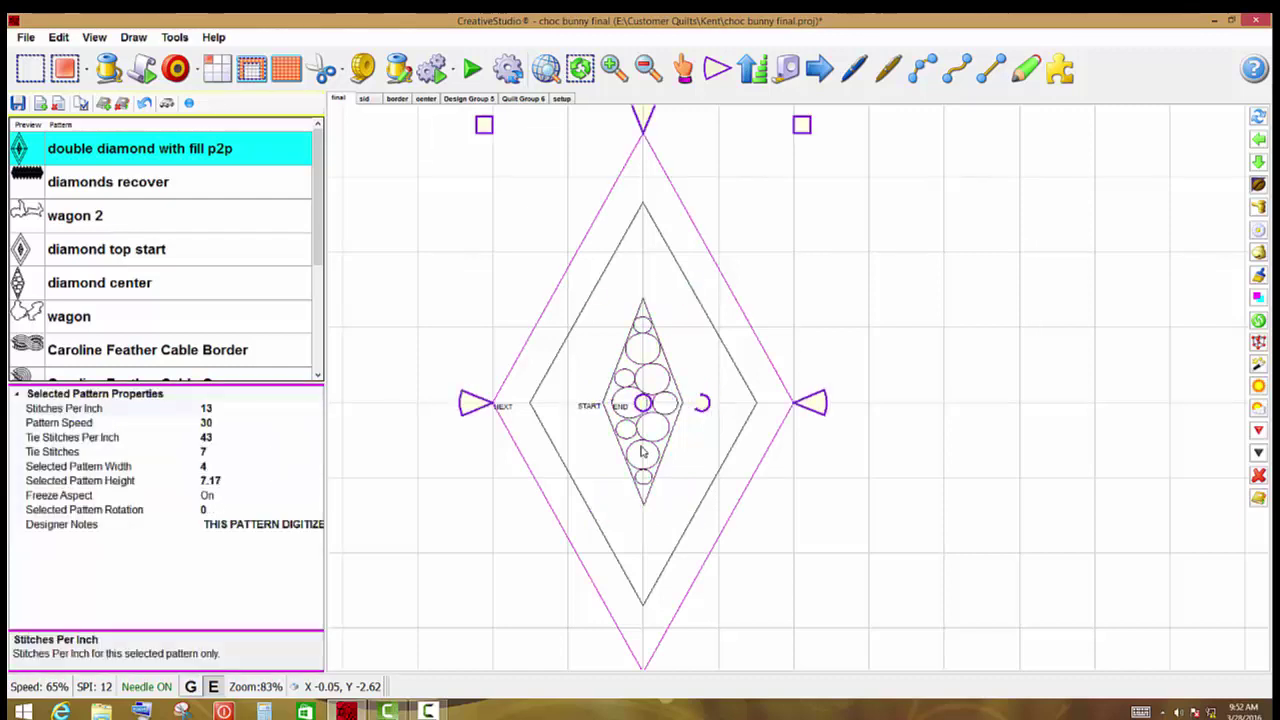
{"action": "left_click", "coordinate": [642, 452]}
{"action": "left_click", "coordinate": [642, 452]}
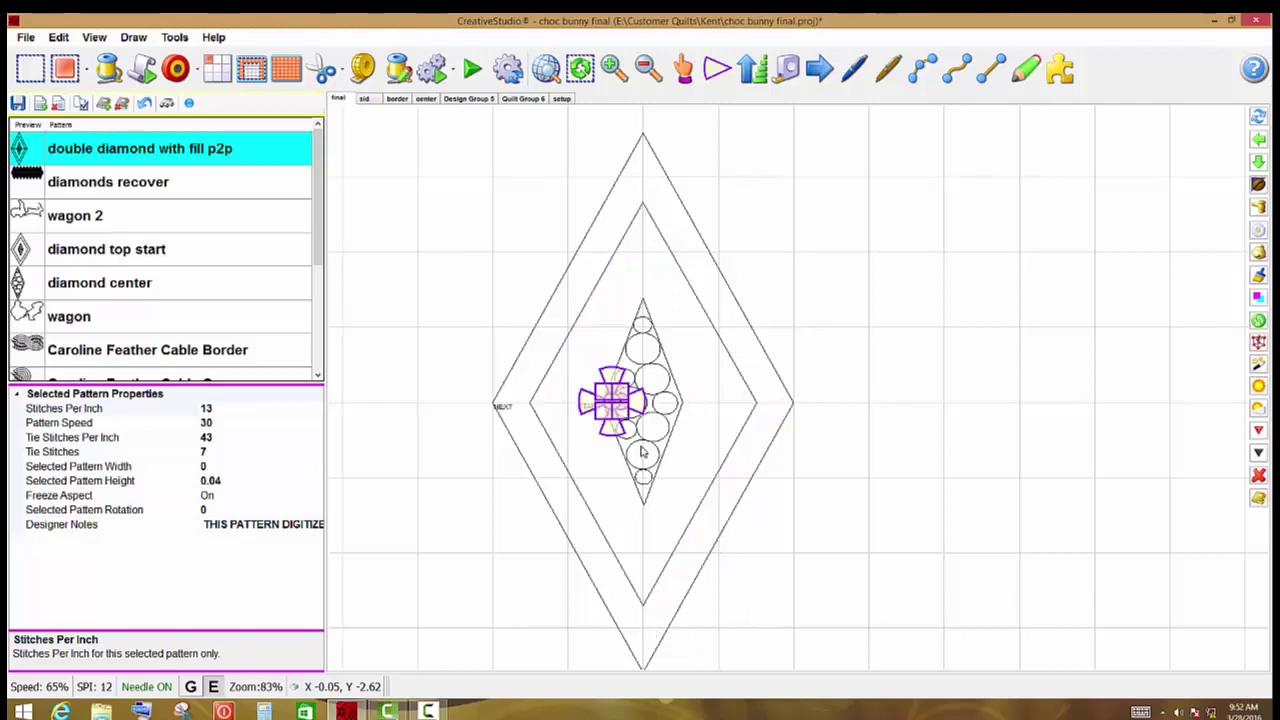
{"action": "left_click", "coordinate": [642, 452]}
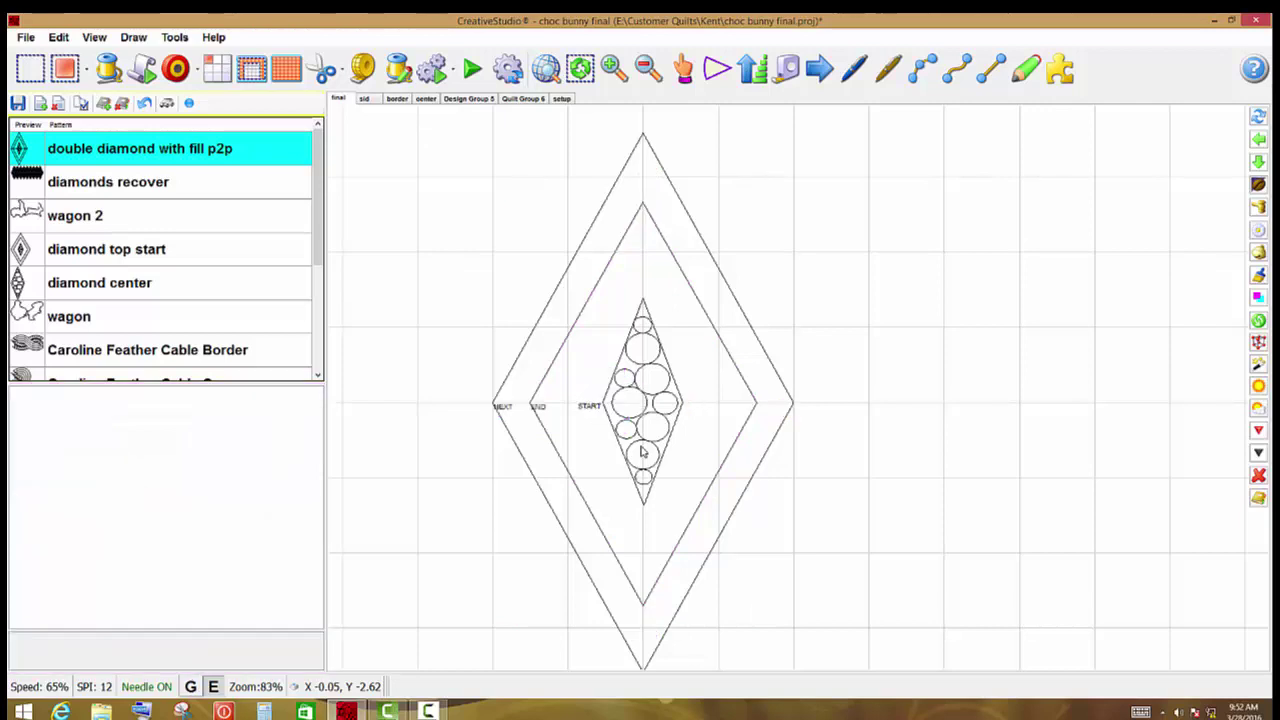
{"action": "left_click", "coordinate": [642, 452]}
{"action": "left_click", "coordinate": [642, 452]}
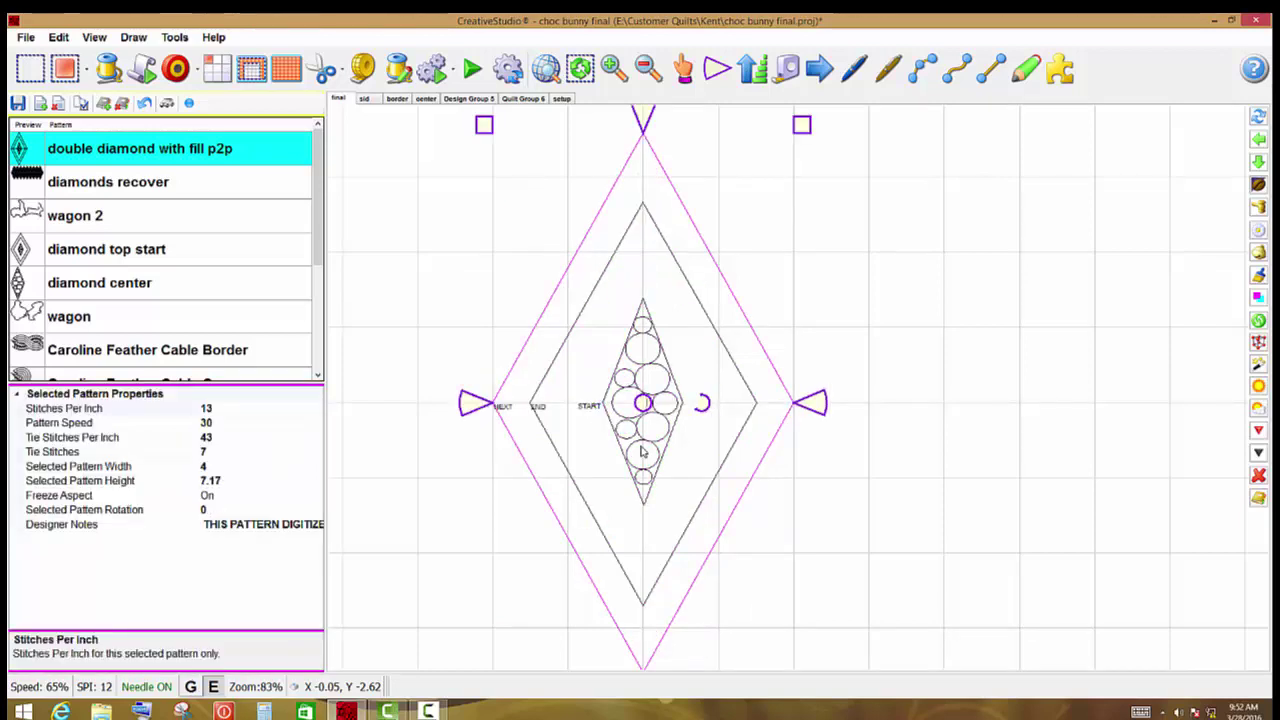
{"action": "left_click", "coordinate": [642, 452]}
{"action": "left_click", "coordinate": [642, 452]}
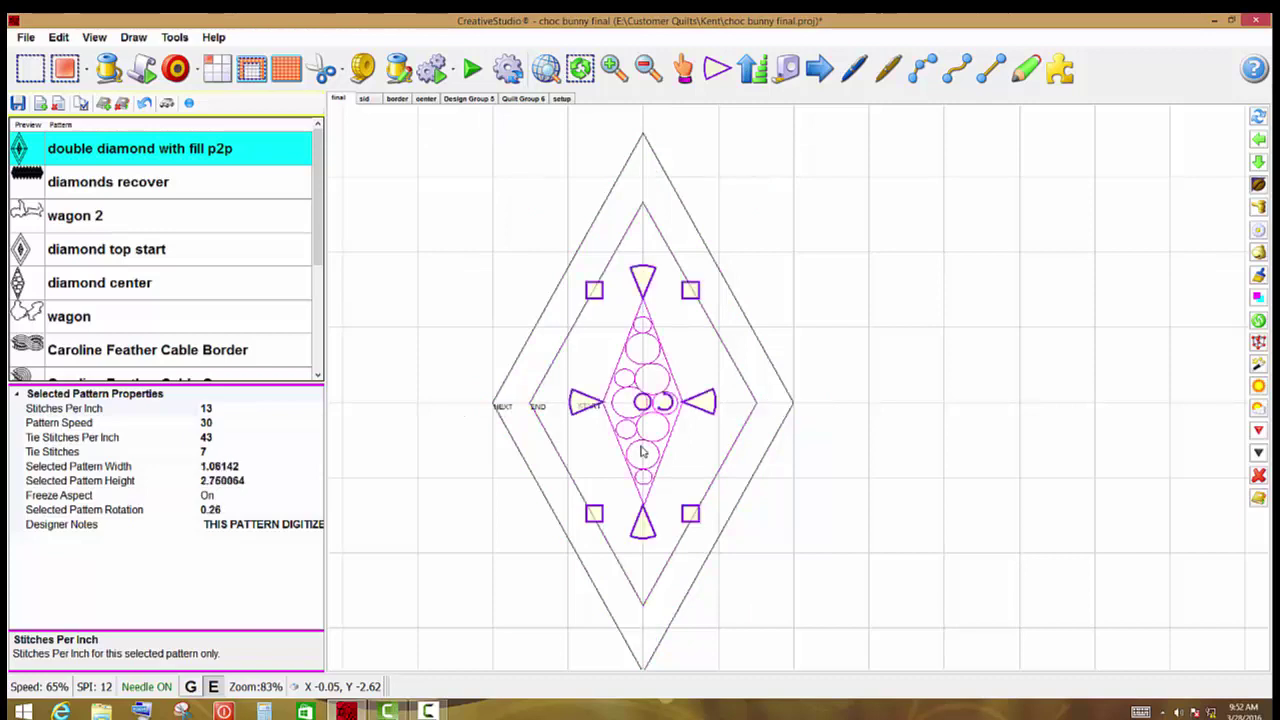
{"action": "left_click", "coordinate": [920, 351]}
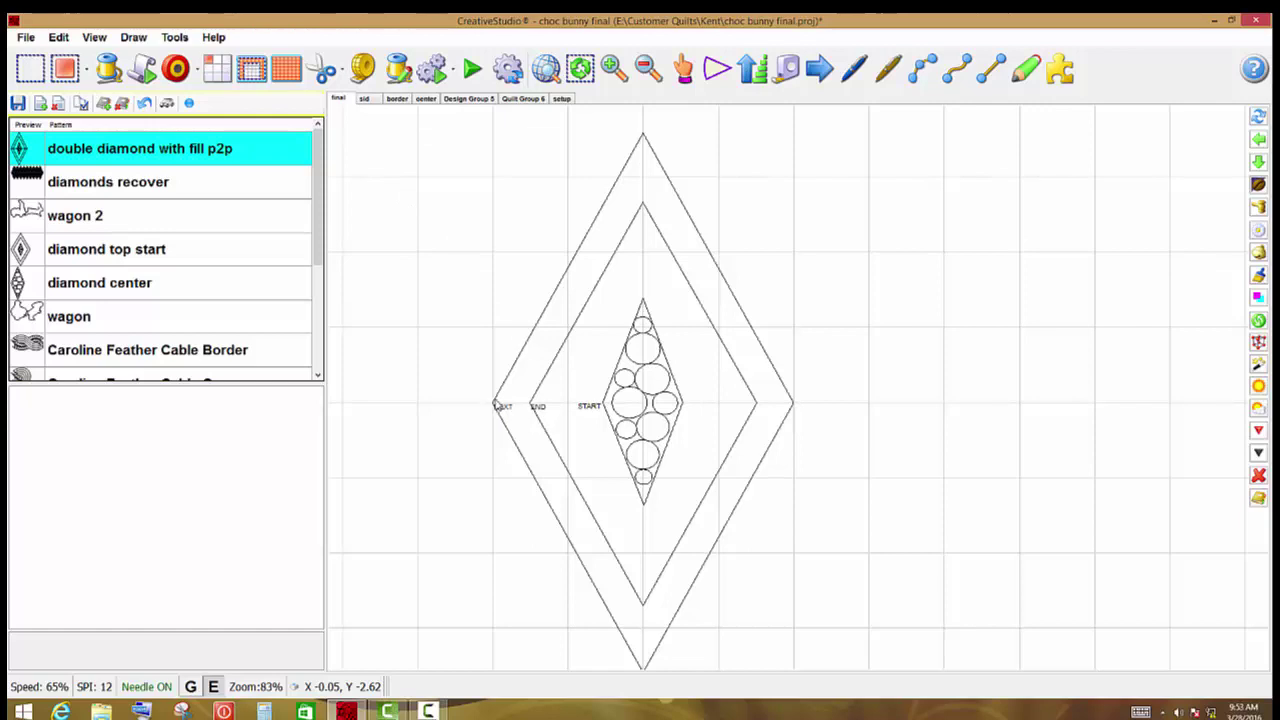
Step: Set the sew order to the outer diamond first, the inner diamond second and the circle-filled centre last
{"action": "left_click", "coordinate": [496, 405]}
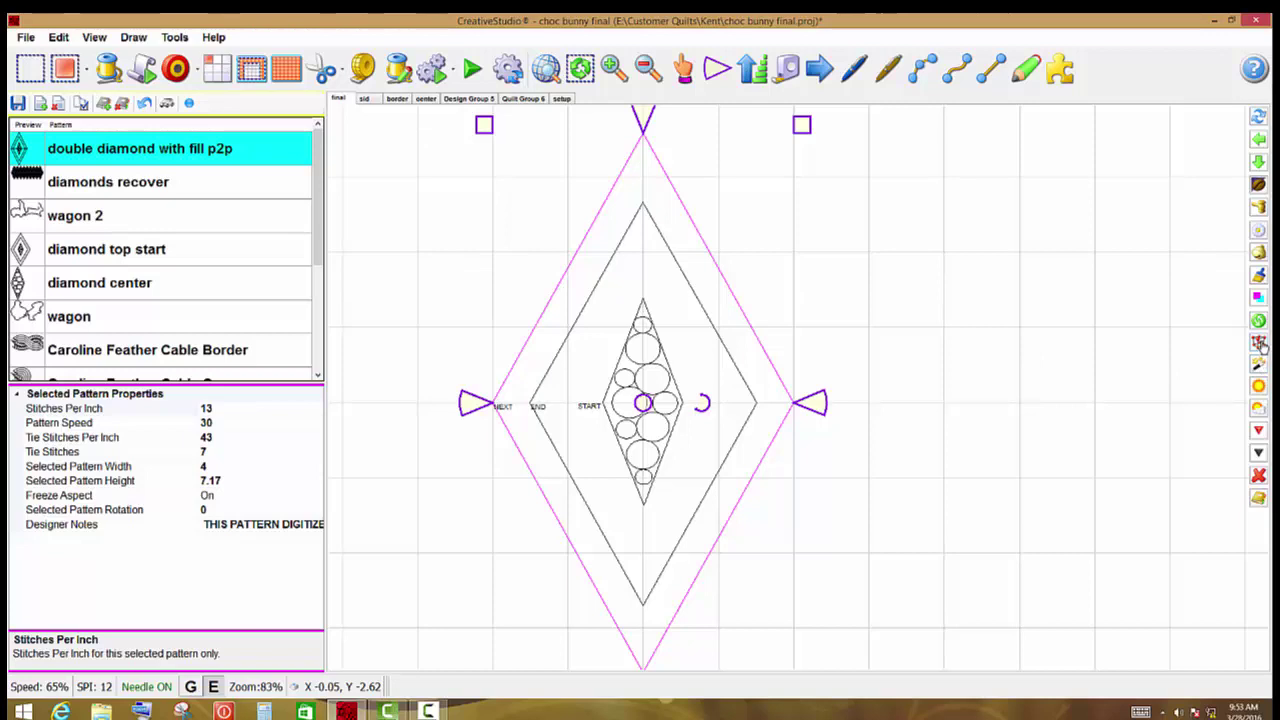
{"action": "left_click", "coordinate": [1010, 318]}
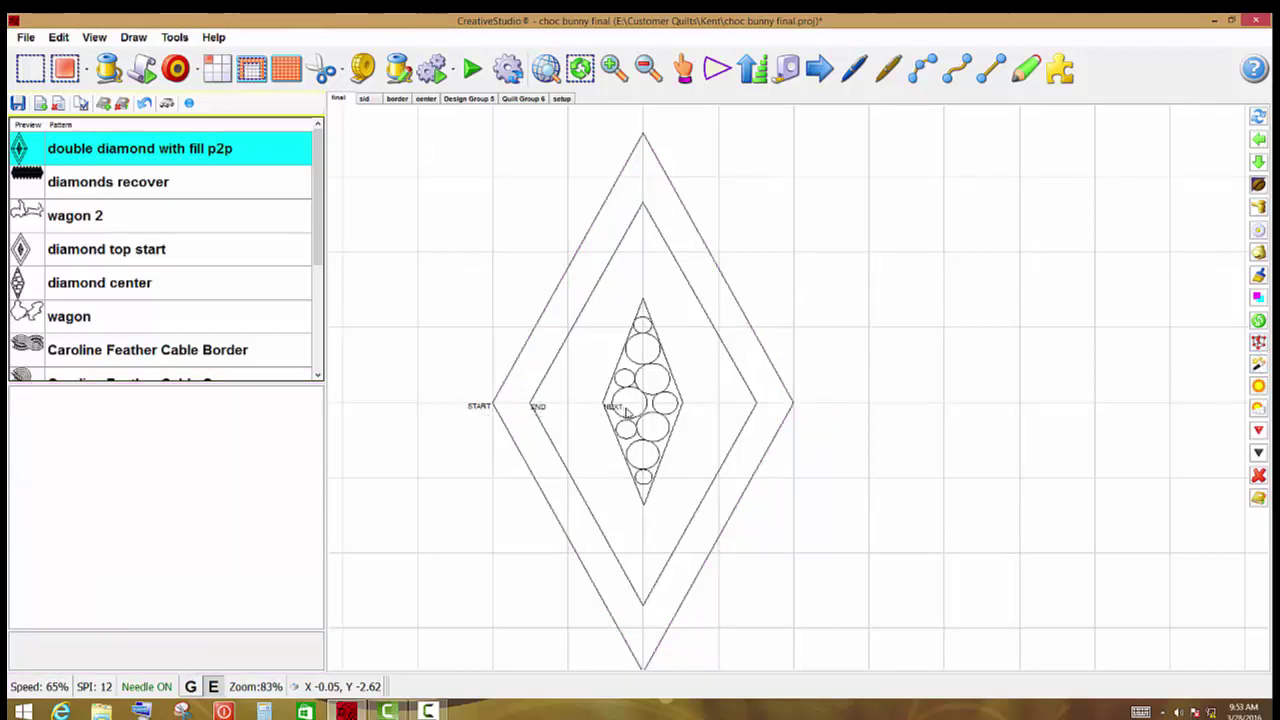
{"action": "left_click", "coordinate": [751, 68]}
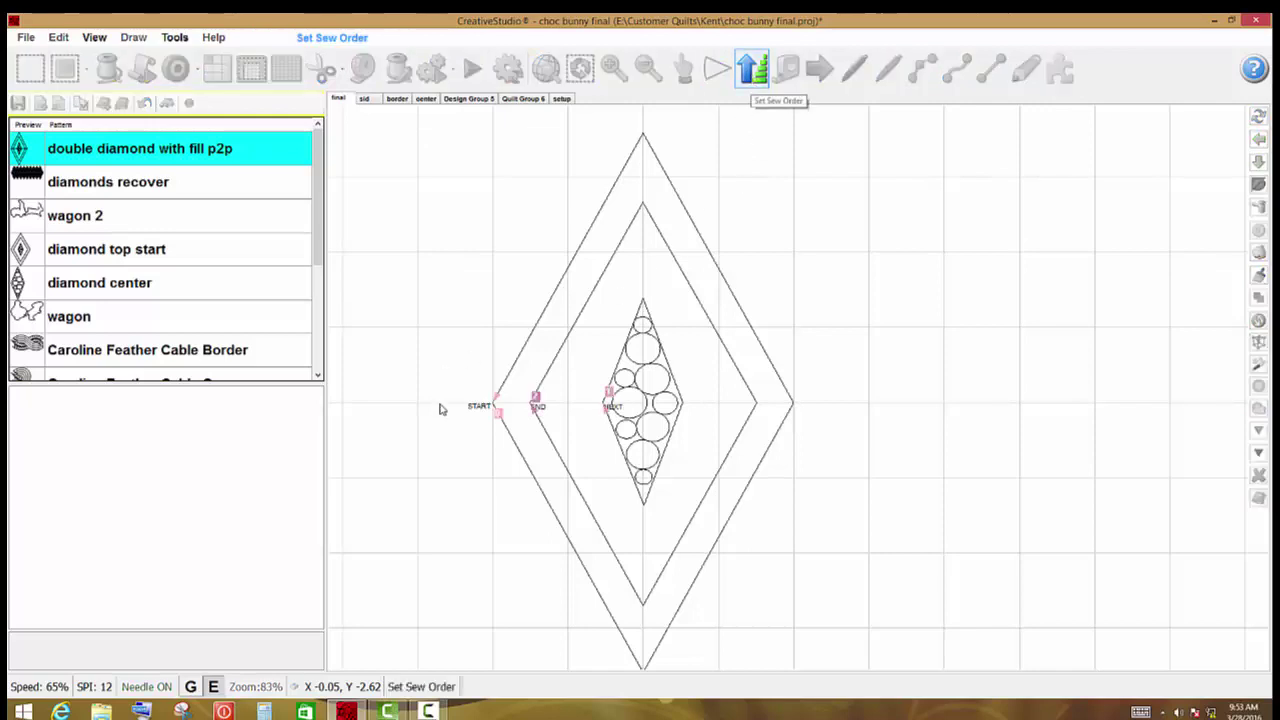
{"action": "left_click", "coordinate": [499, 414]}
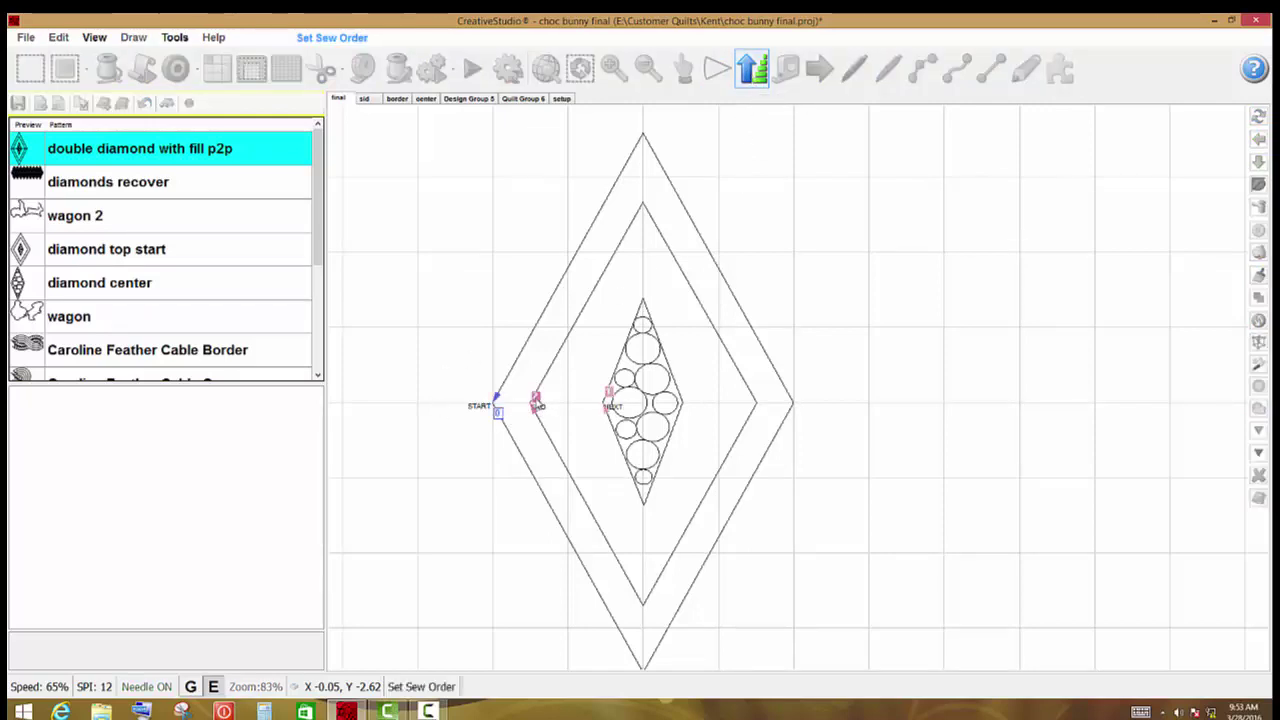
{"action": "left_click", "coordinate": [537, 405]}
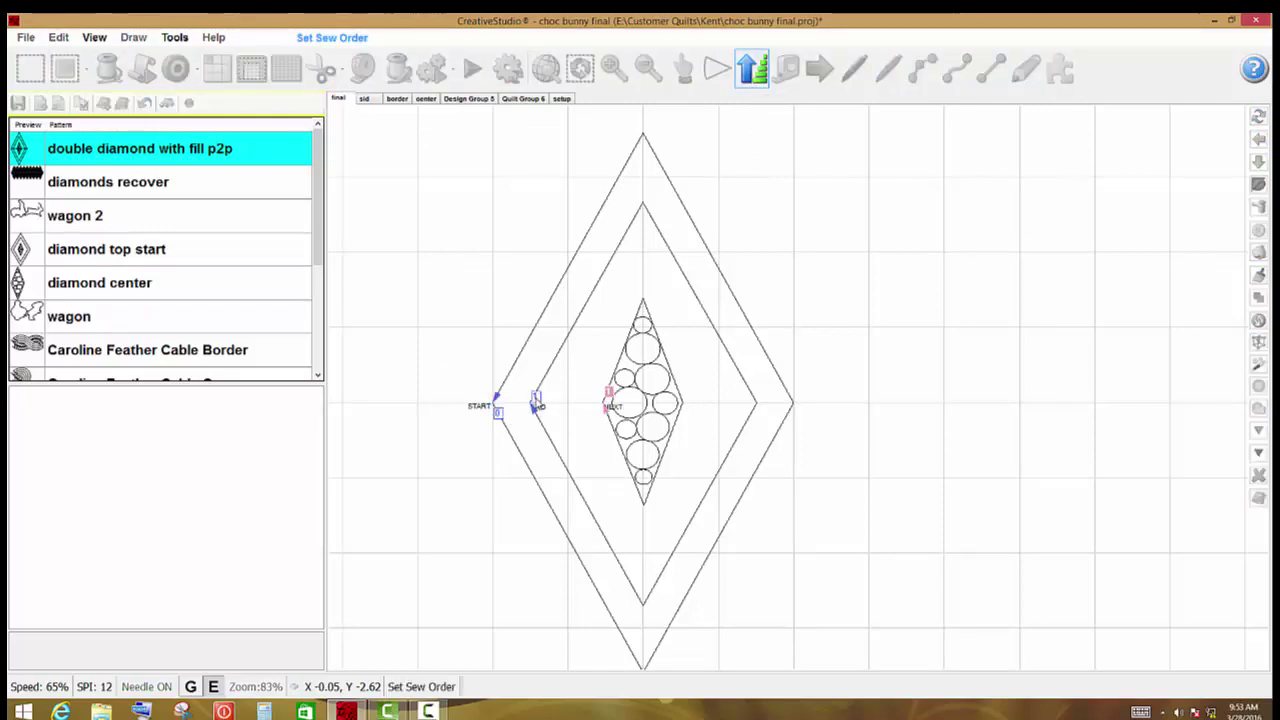
{"action": "left_click", "coordinate": [609, 403]}
{"action": "right_click", "coordinate": [841, 337]}
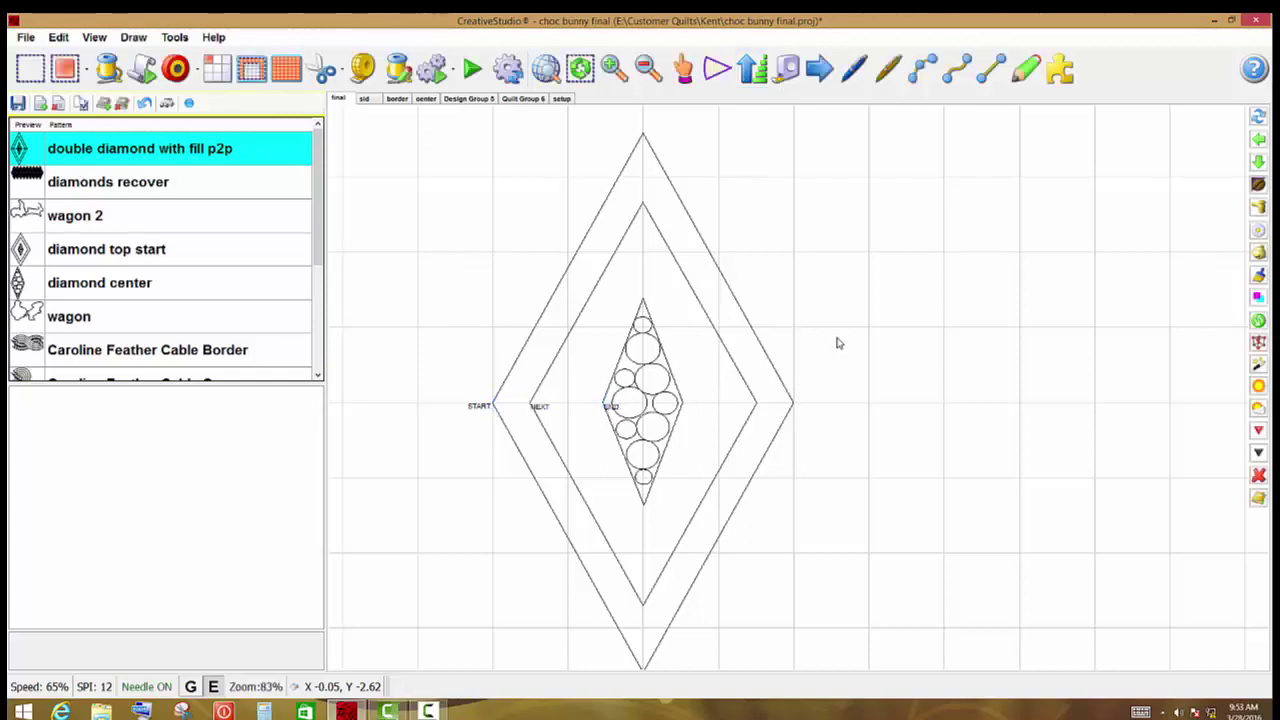
Step: Select the complete double diamond with its centre fill and look up the bunny diamond entry in the pattern list
{"action": "scroll", "coordinate": [837, 339], "scroll_direction": "down", "scroll_amount": 5}
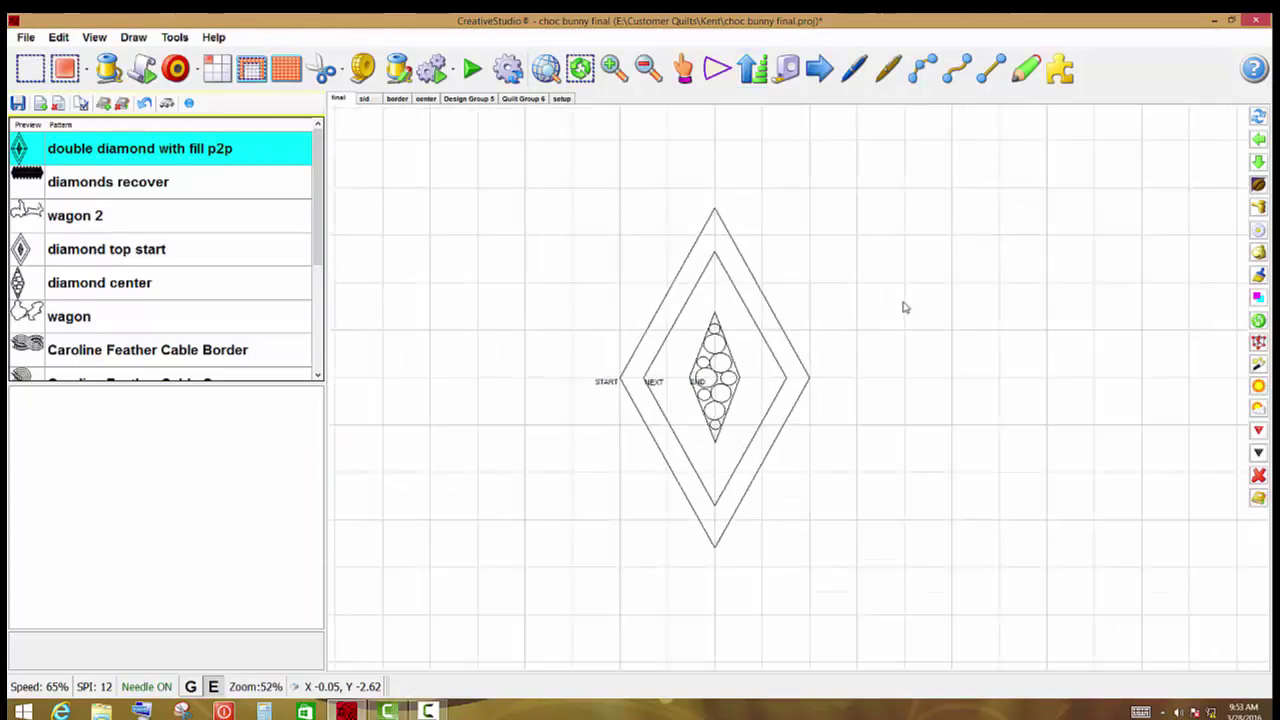
{"action": "left_click_drag", "start_coordinate": [905, 300], "coordinate": [584, 460]}
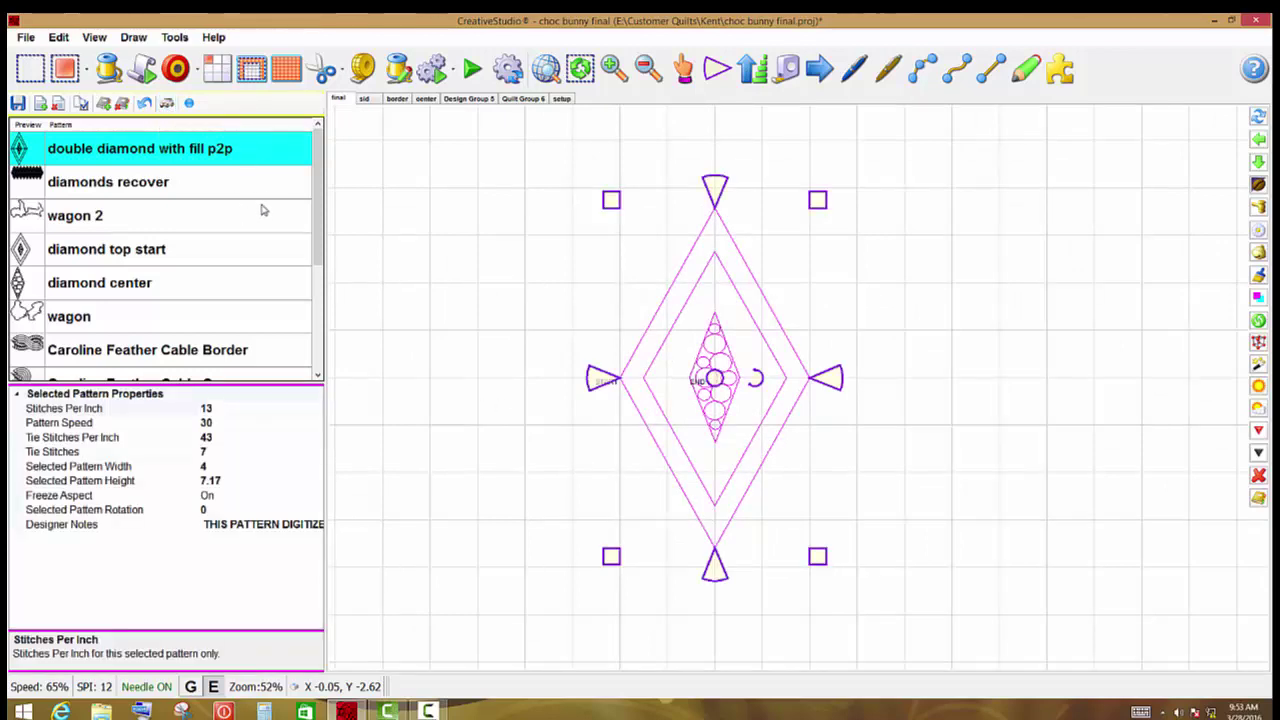
{"action": "left_click_drag", "start_coordinate": [318, 189], "coordinate": [327, 309]}
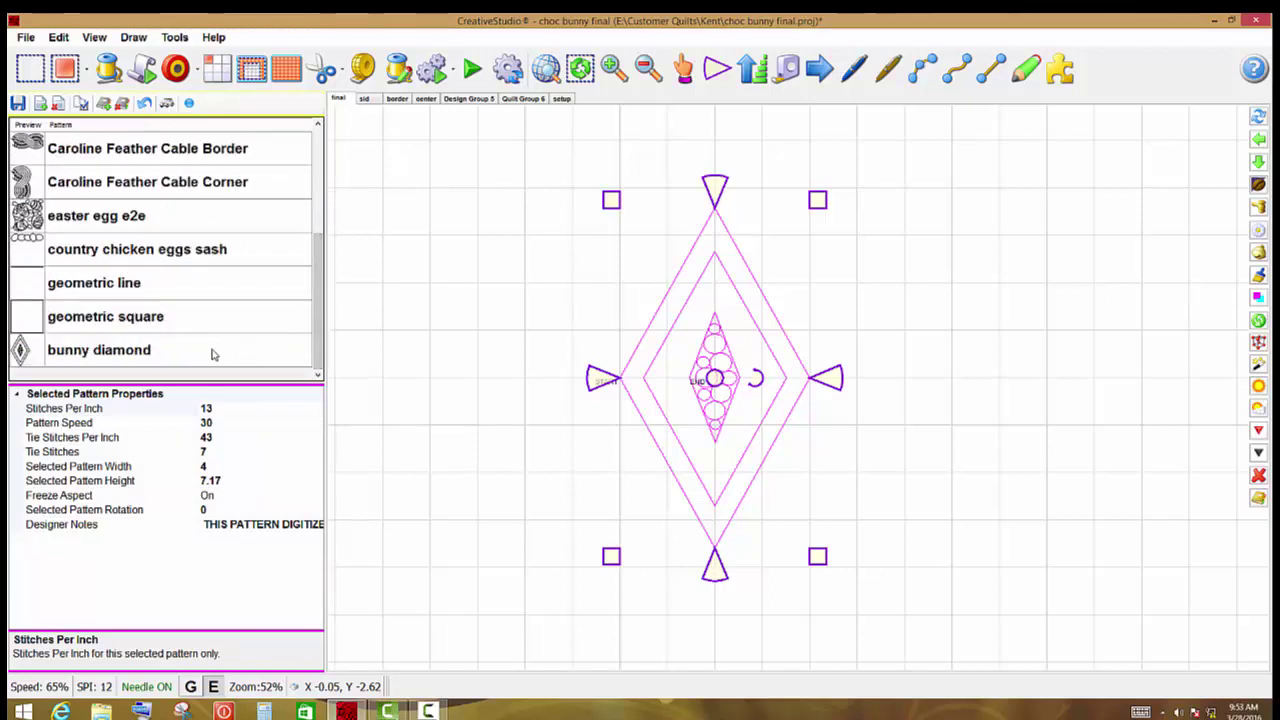
{"action": "left_click", "coordinate": [512, 277]}
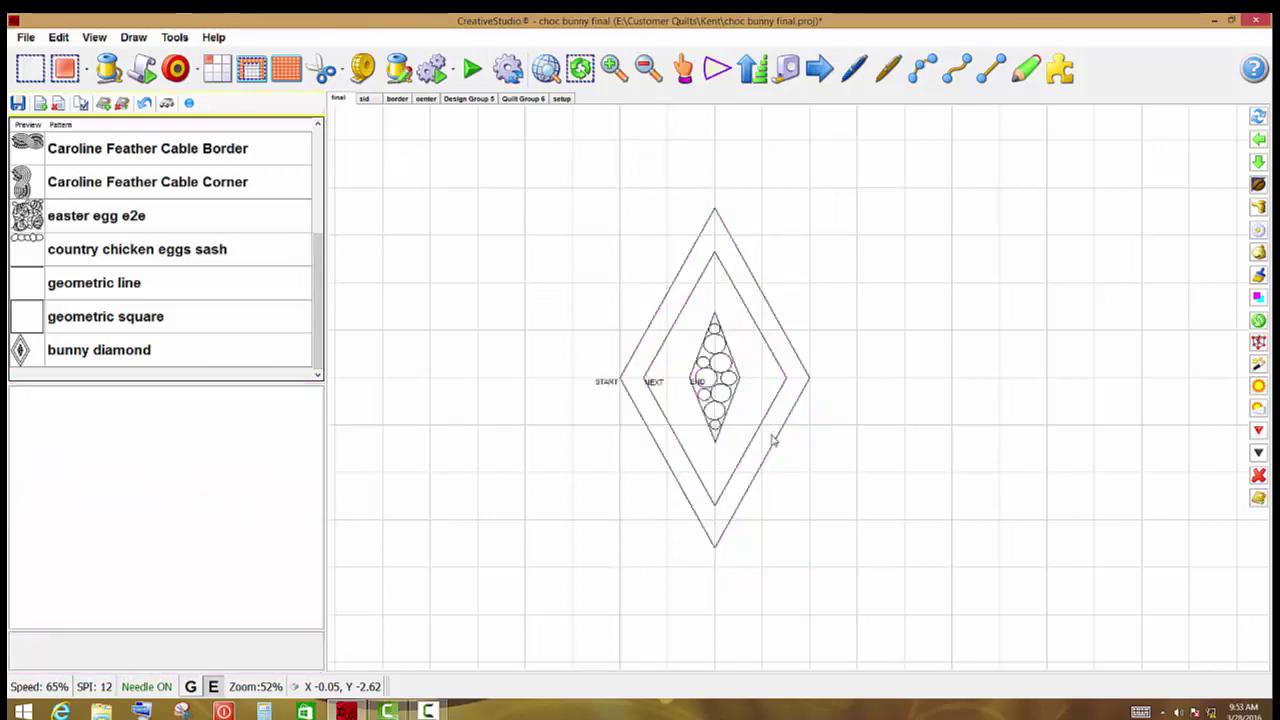
Step: Review the repeated diamond layout in the setup group, revisit the final group and view the center group's trimmed diamonds
{"action": "left_click", "coordinate": [561, 98]}
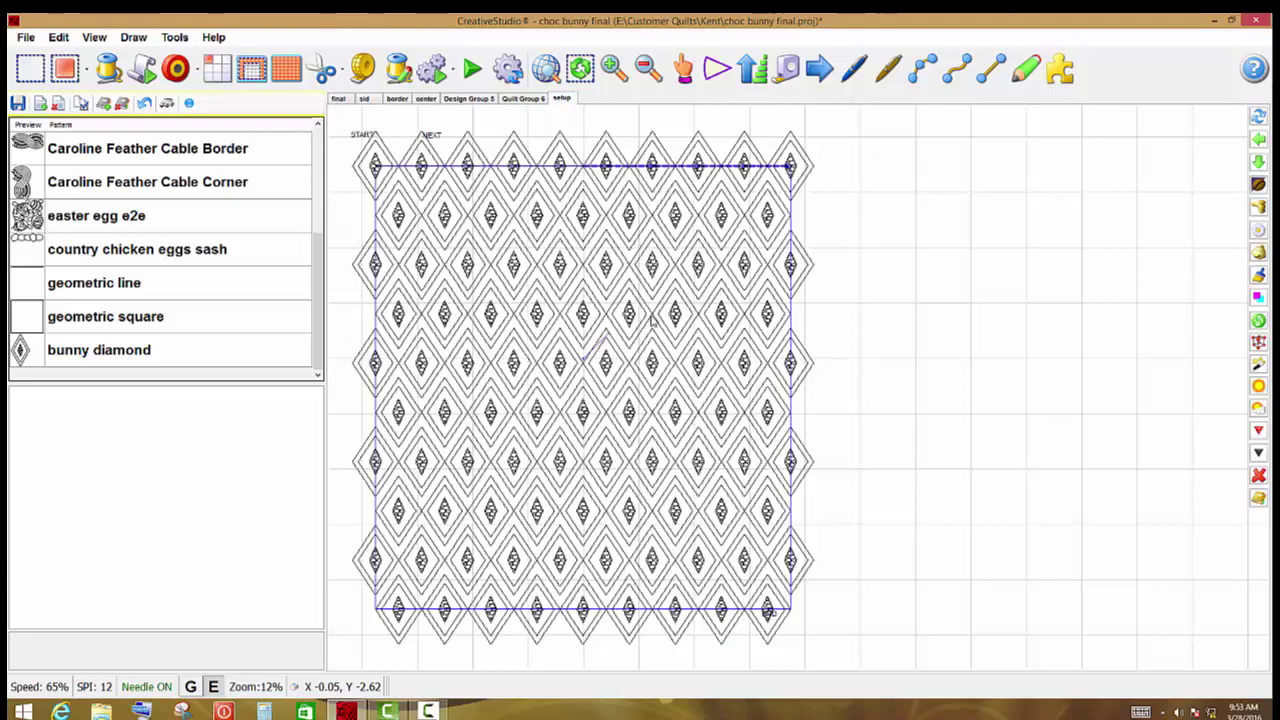
{"action": "left_click", "coordinate": [338, 99]}
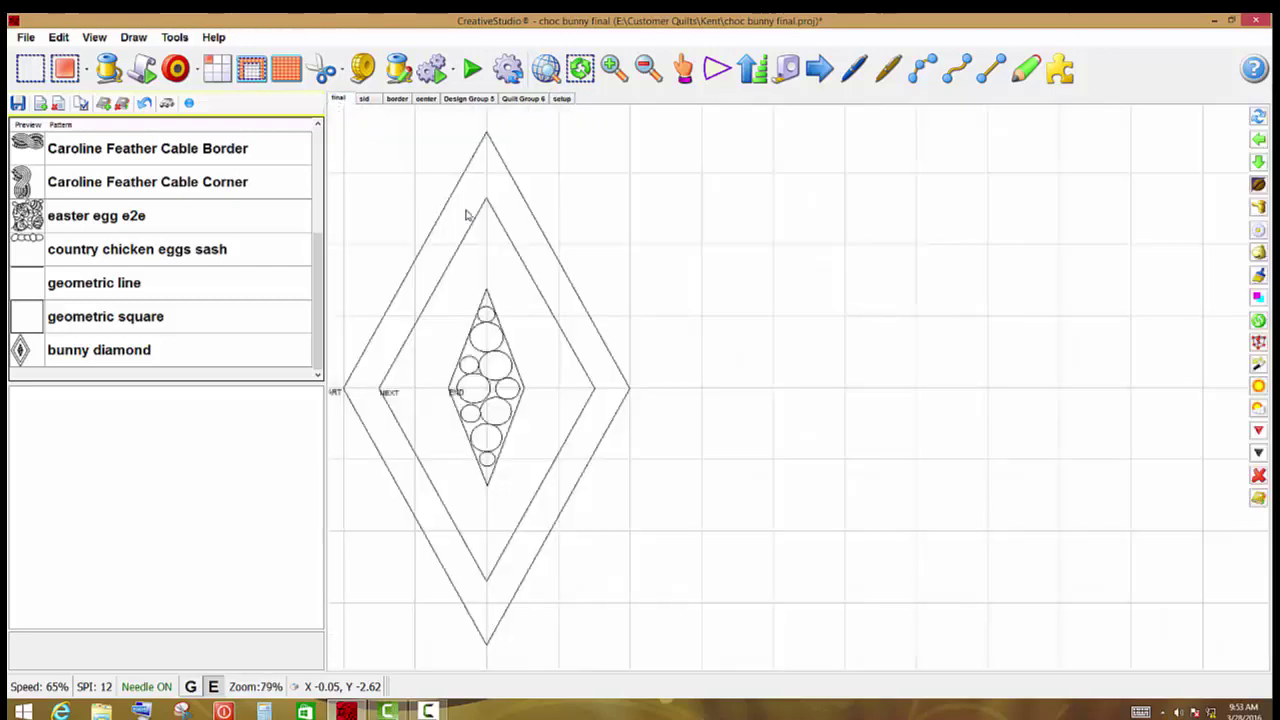
{"action": "left_click", "coordinate": [428, 100]}
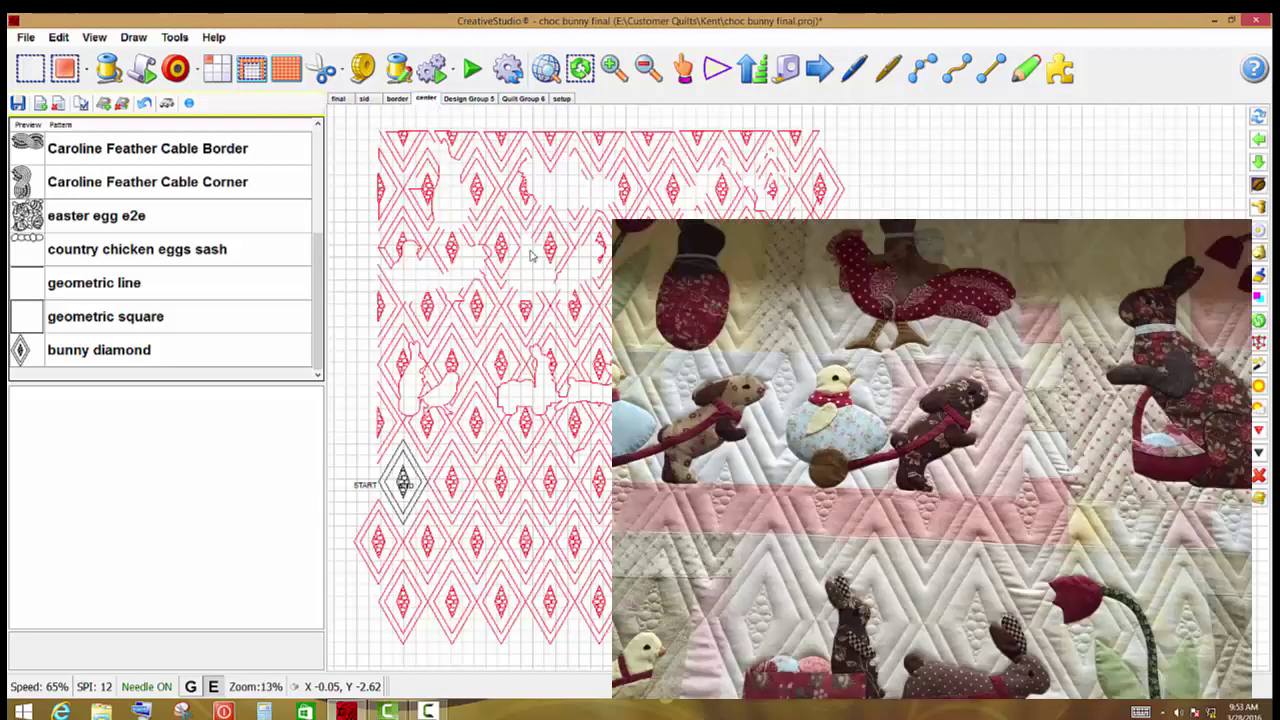